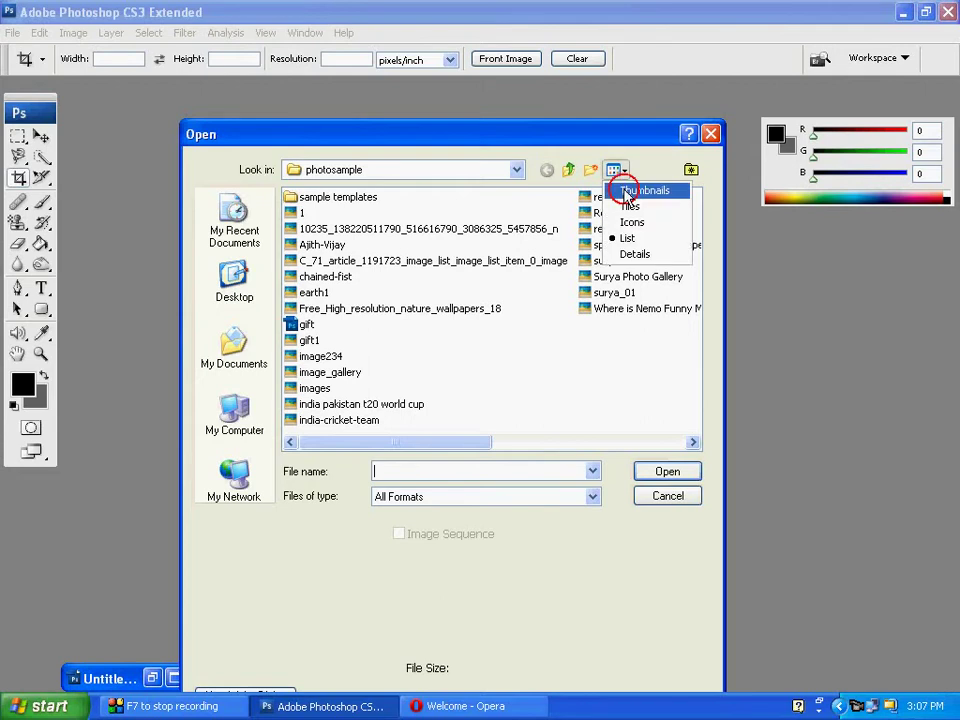
# Open the portrait file named images from the photosample folder and maximize its document window.
pyautogui.click(627, 189)
pyautogui.moveTo(691, 236); pyautogui.dragTo(692, 330)
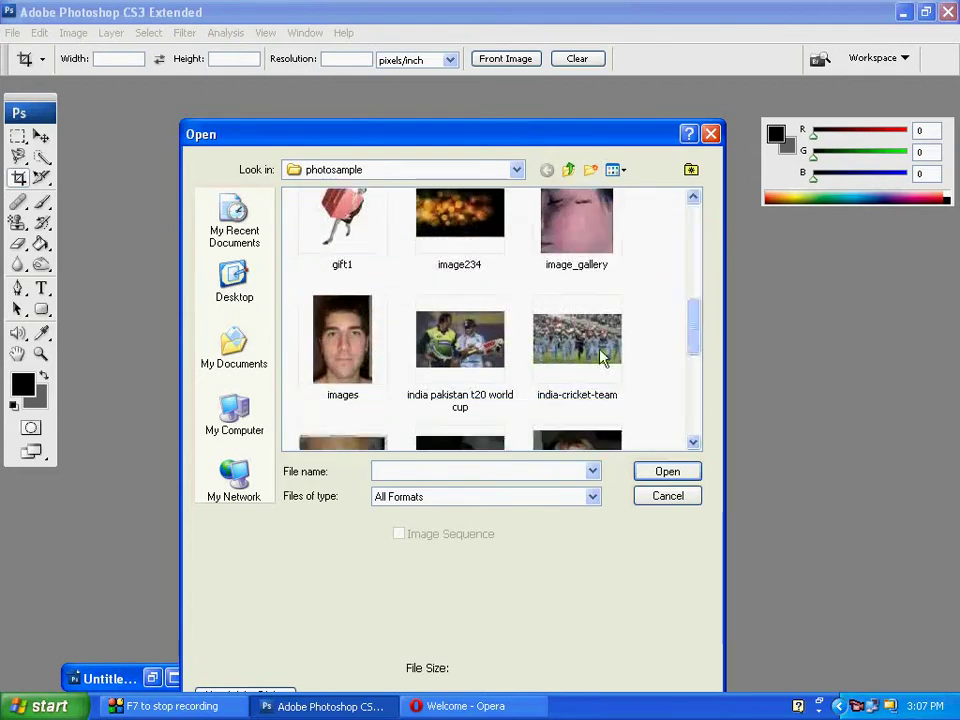
pyautogui.click(347, 372)
pyautogui.click(664, 475)
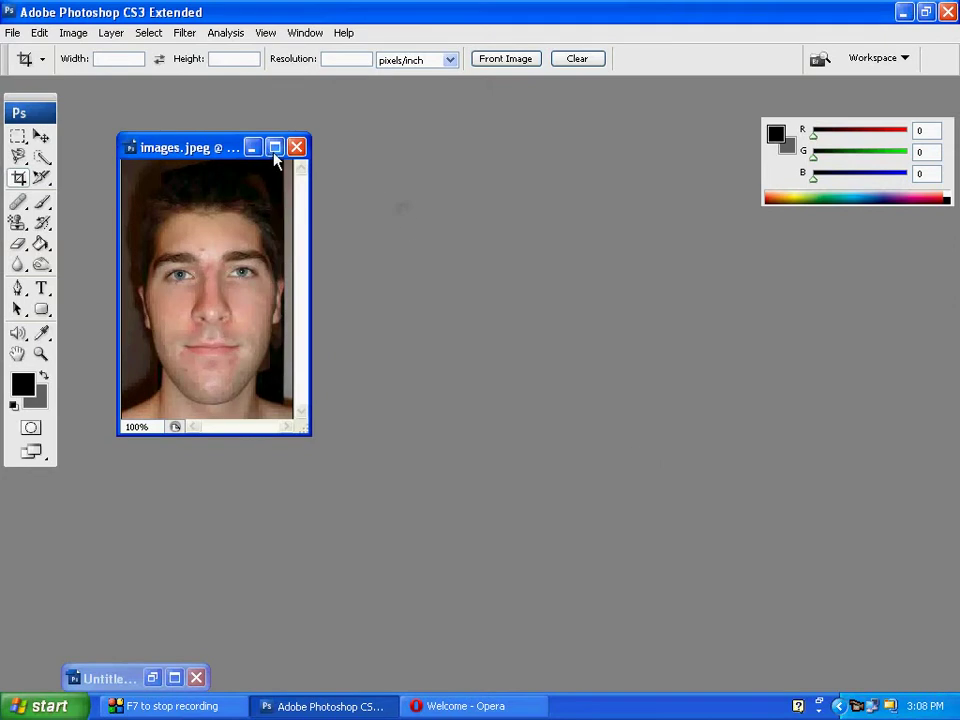
pyautogui.click(274, 148)
pyautogui.click(932, 33)
pyautogui.click(273, 149)
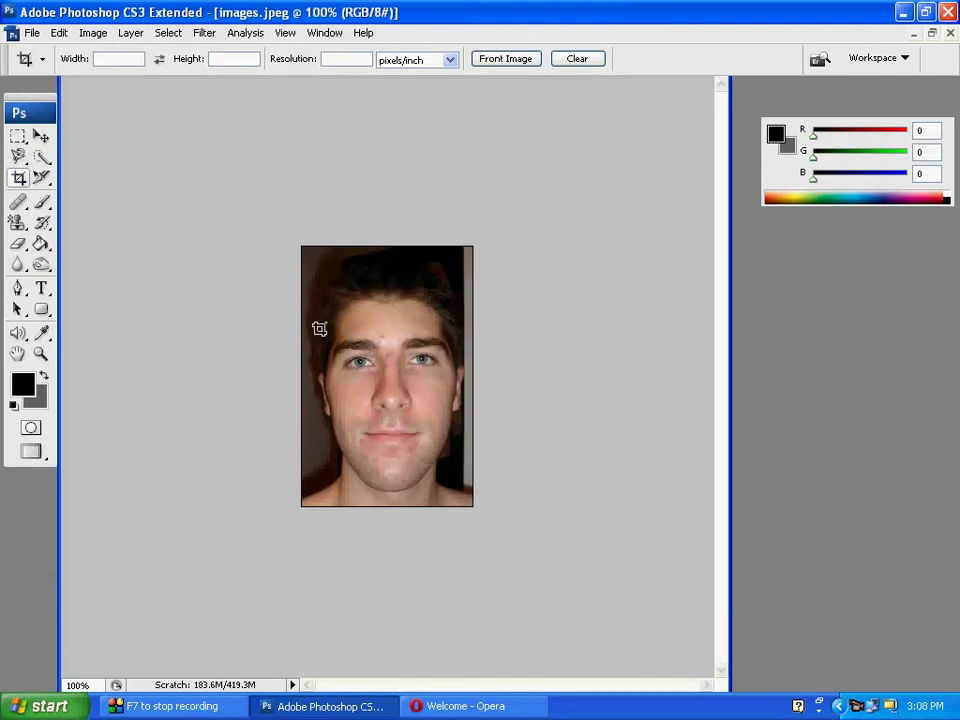
# Try cropping the portrait closely around the face, and undo the crop.
pyautogui.moveTo(297, 268); pyautogui.dragTo(460, 467)
pyautogui.press('Return')
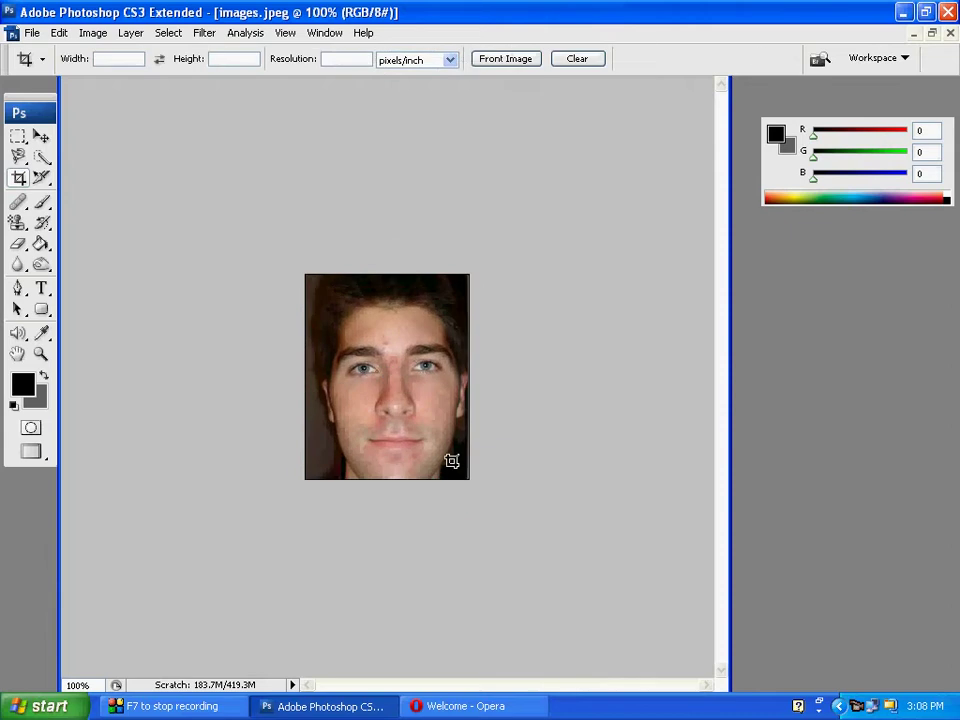
pyautogui.hotkey('ctrl', 'z')
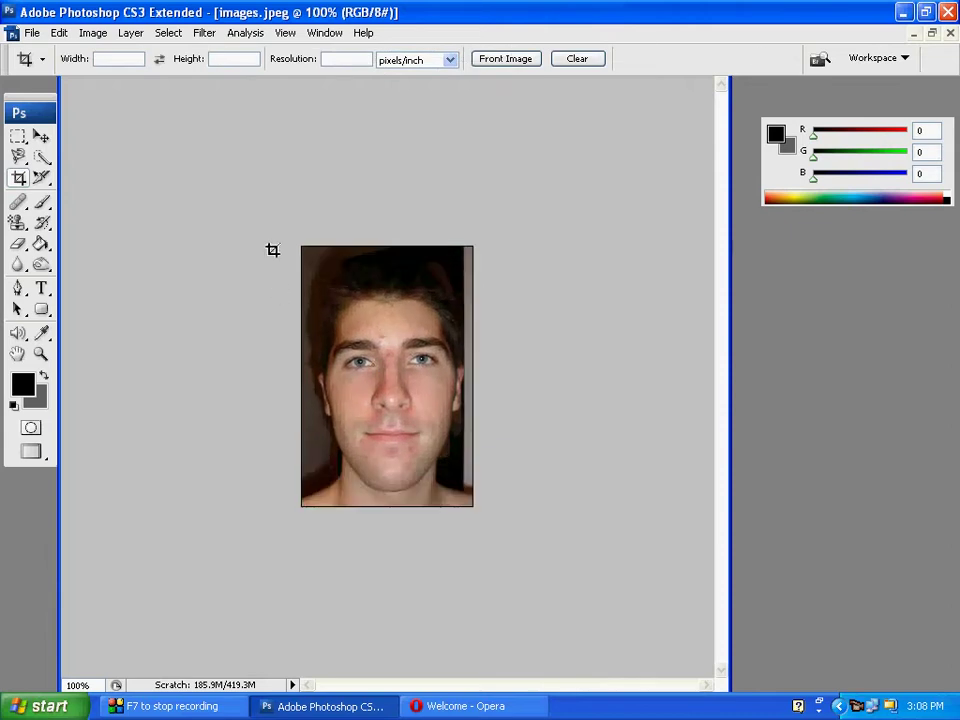
# Try a crop frame over the whole portrait, shrink it to the forehead and eyes, and cancel the crop.
pyautogui.moveTo(272, 251); pyautogui.dragTo(465, 530)
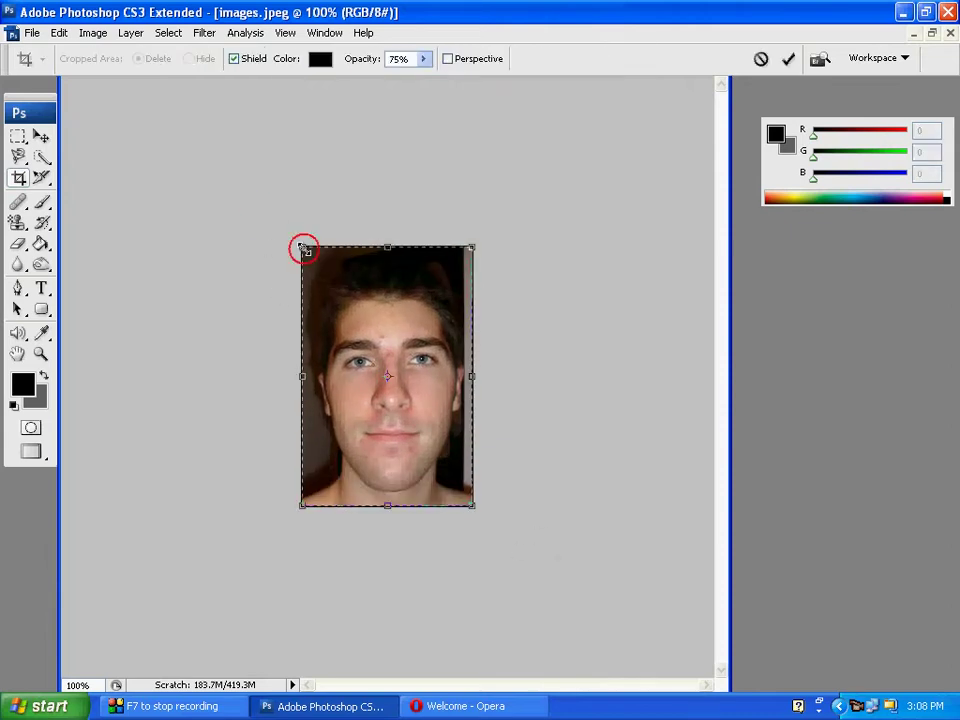
pyautogui.moveTo(302, 248); pyautogui.dragTo(421, 394)
pyautogui.press('Return')
pyautogui.hotkey('ctrl', 'z')
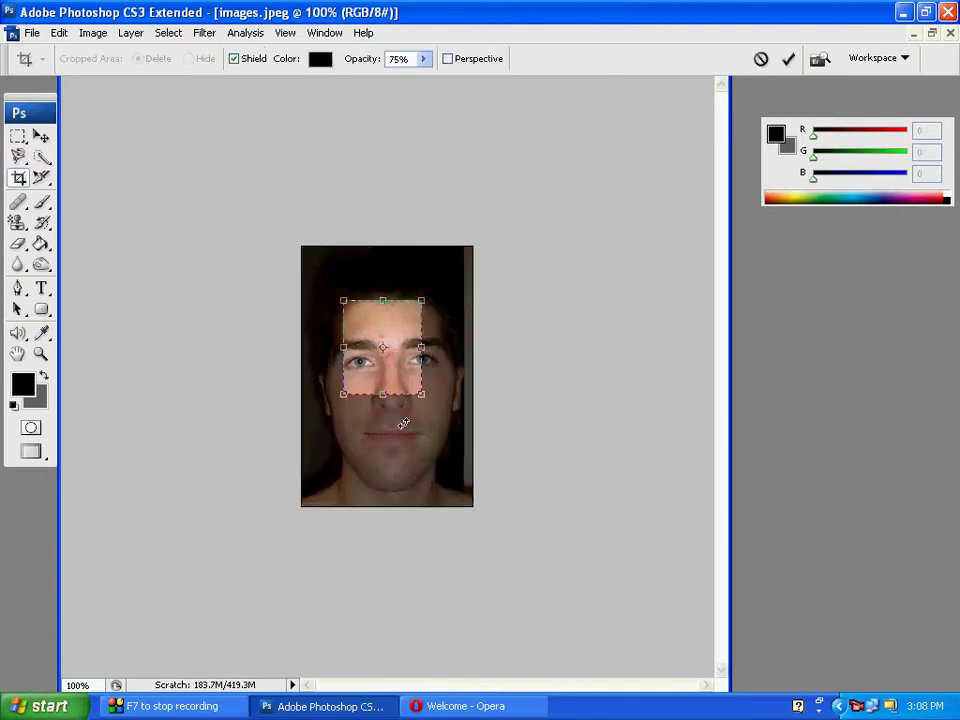
pyautogui.press('Escape')
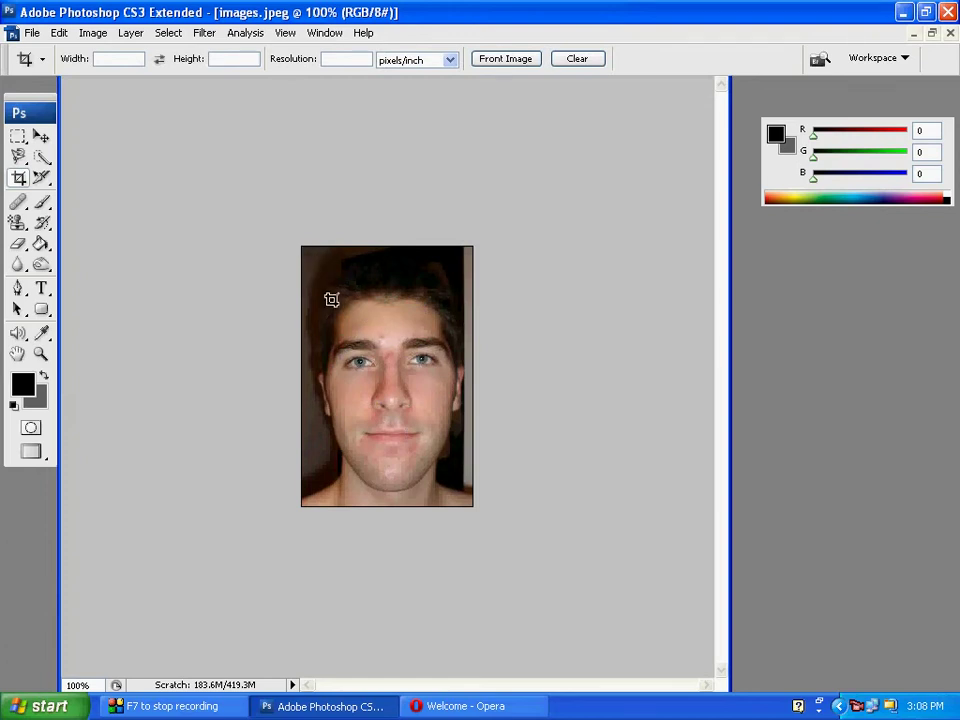
# Restore the portrait's window, browse the photosample folder as thumbnails for another photo, and leave without opening one.
pyautogui.click(931, 33)
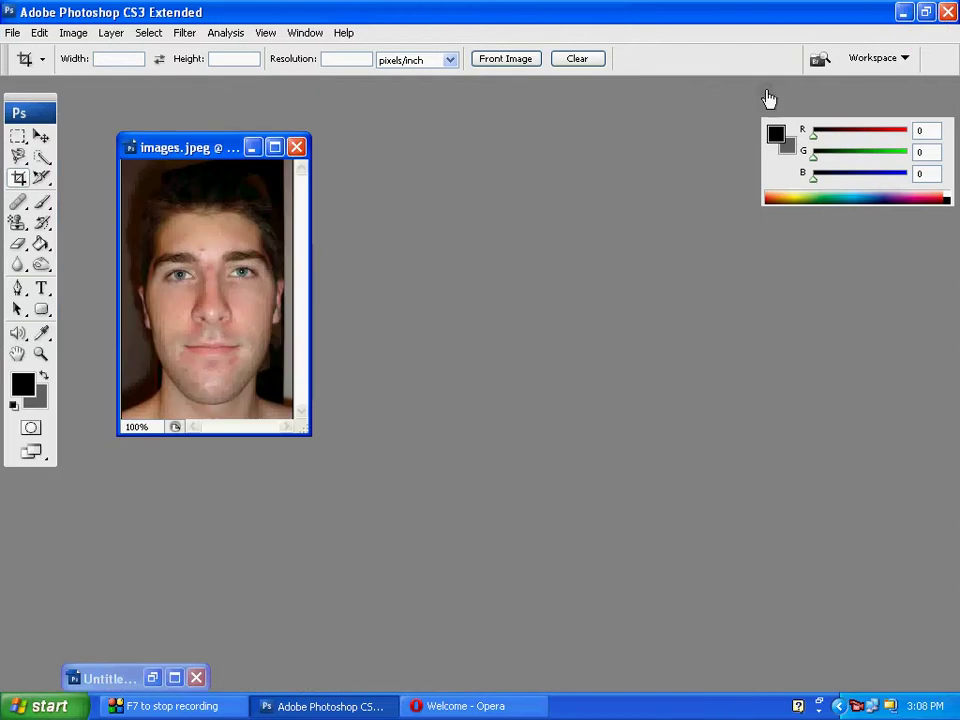
pyautogui.doubleClick(576, 168)
pyautogui.click(614, 170)
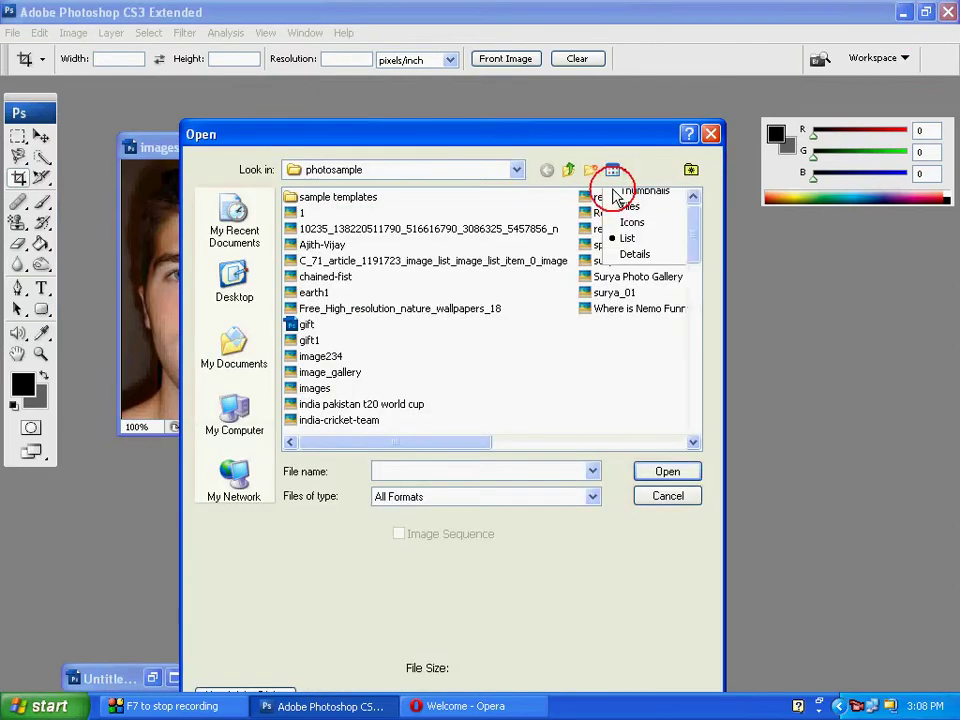
pyautogui.click(623, 190)
pyautogui.moveTo(696, 231); pyautogui.dragTo(692, 372)
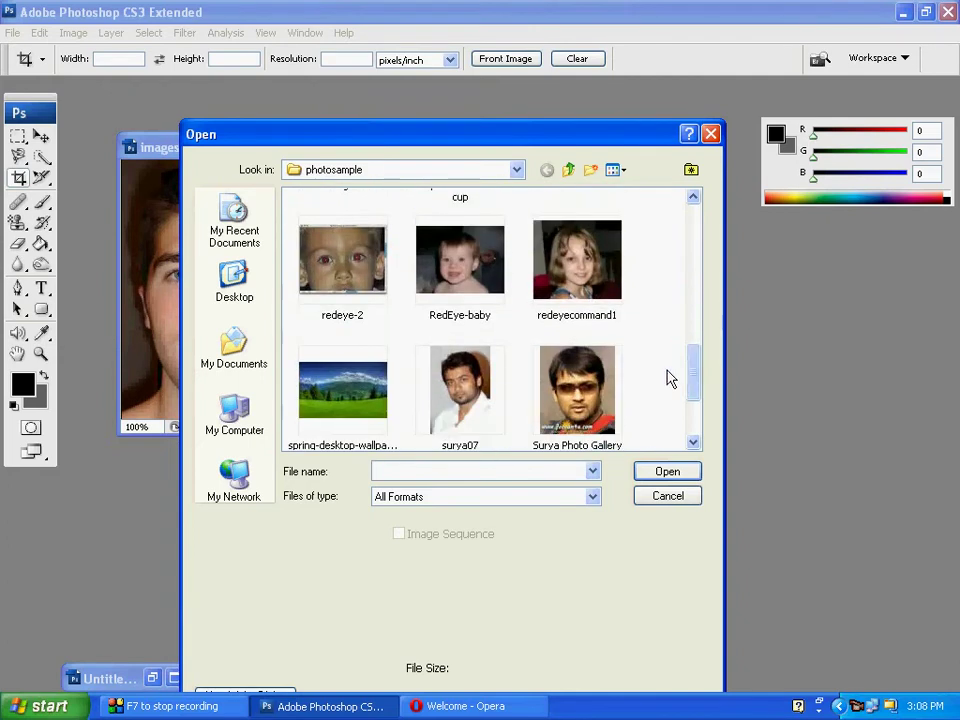
pyautogui.click(660, 497)
# Switch to the Opera browser and load google.co.in in a new tab.
pyautogui.click(508, 702)
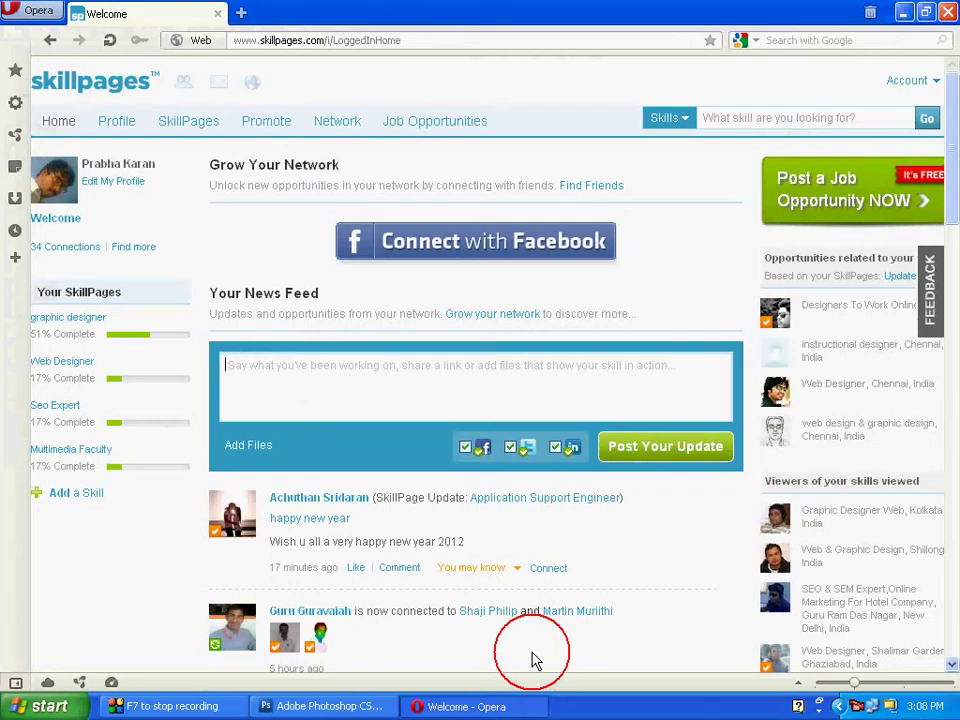
pyautogui.click(243, 14)
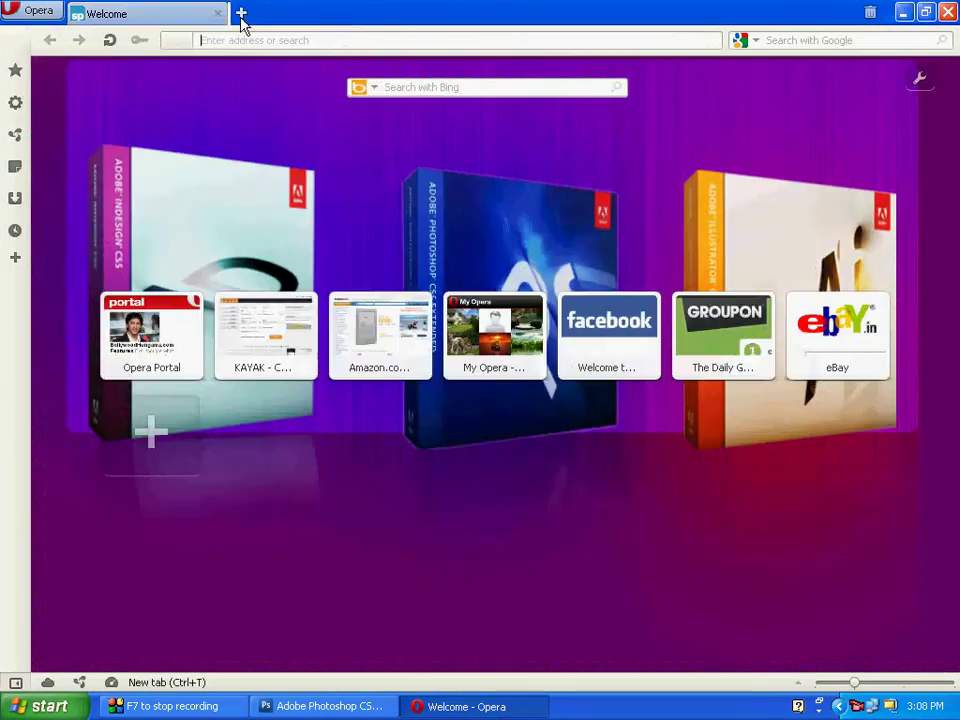
pyautogui.write('google.co.in/')
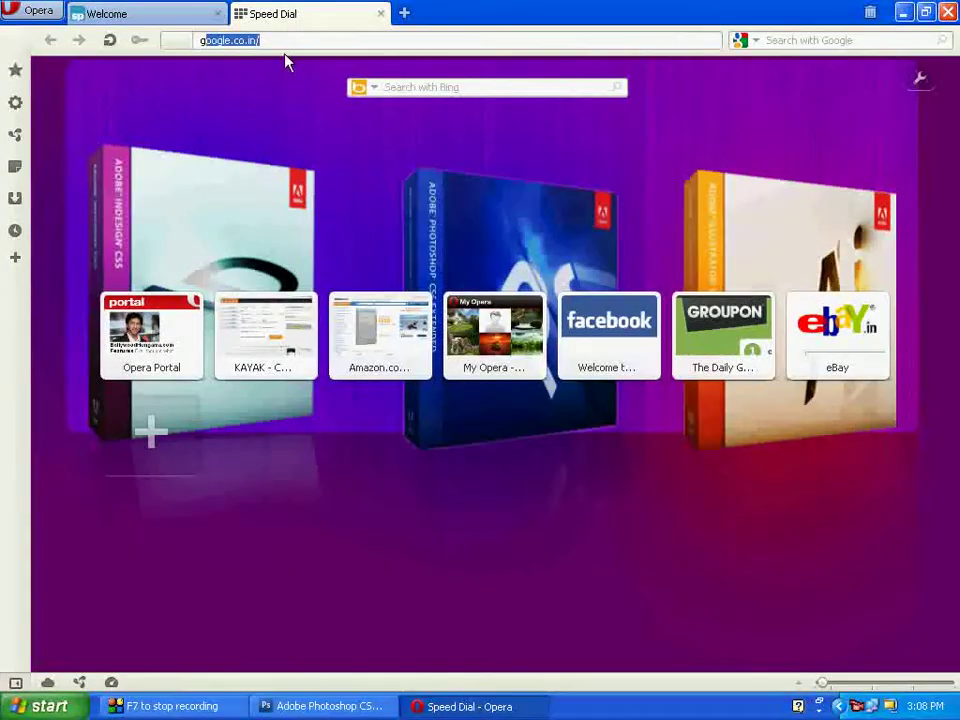
pyautogui.press('Return')
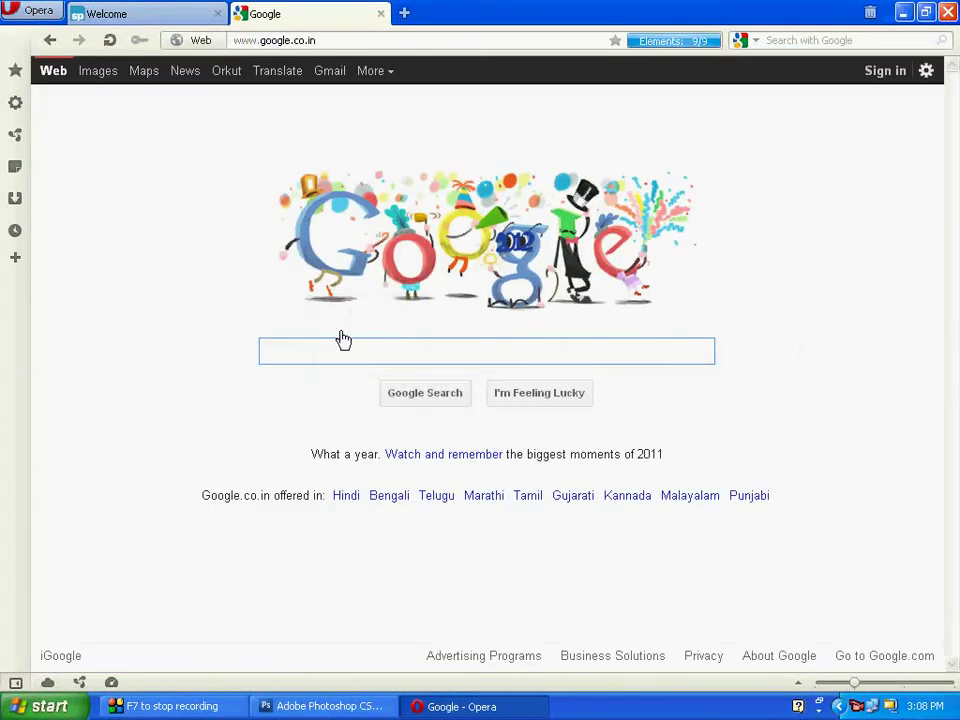
pyautogui.write('p')
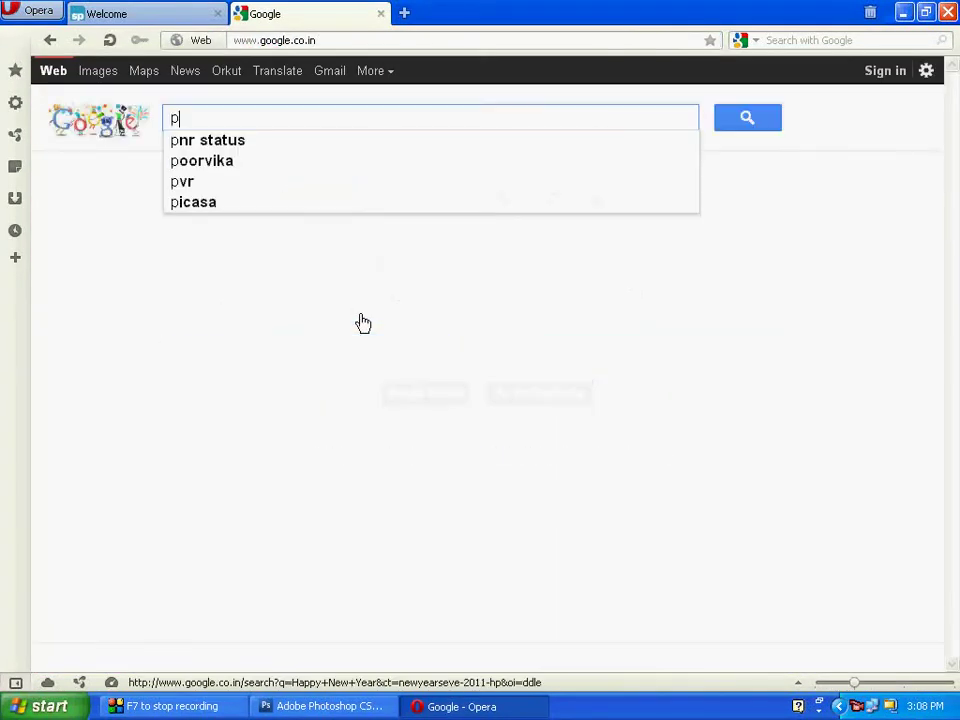
pyautogui.write('ho')
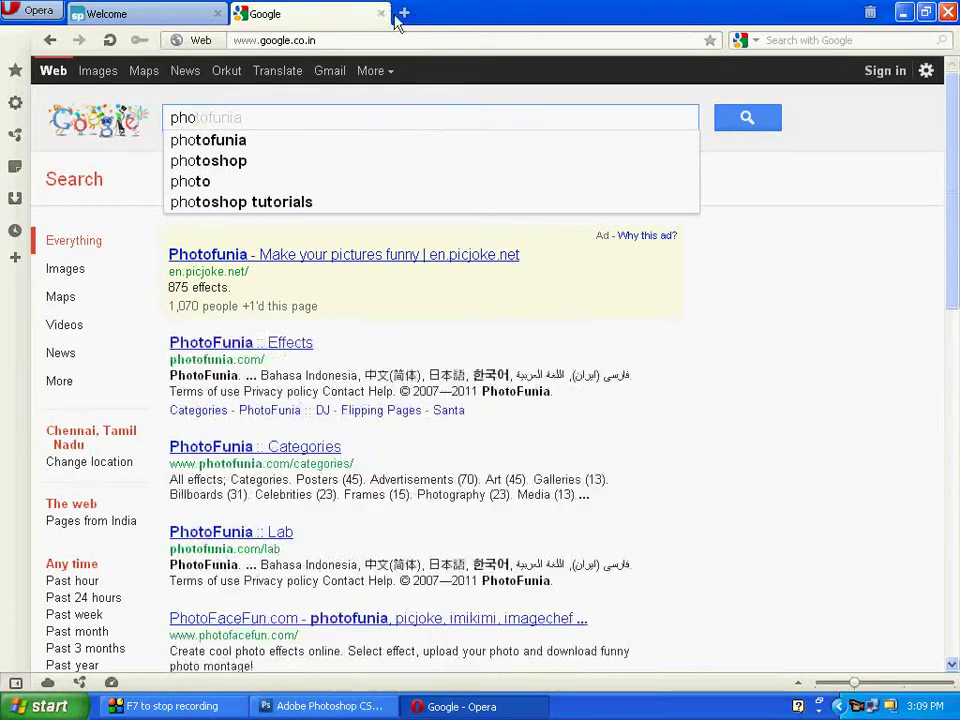
pyautogui.press('BackSpace')
pyautogui.press('BackSpace')
pyautogui.press('BackSpace')
# Search Google for "passport photos size".
pyautogui.write('p')
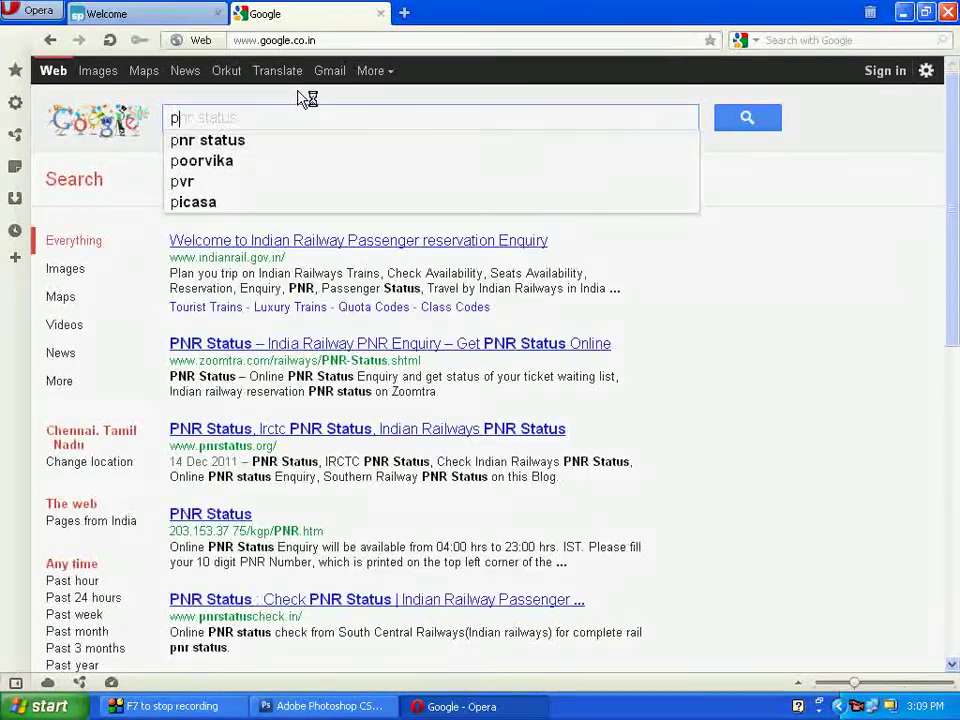
pyautogui.write('assp')
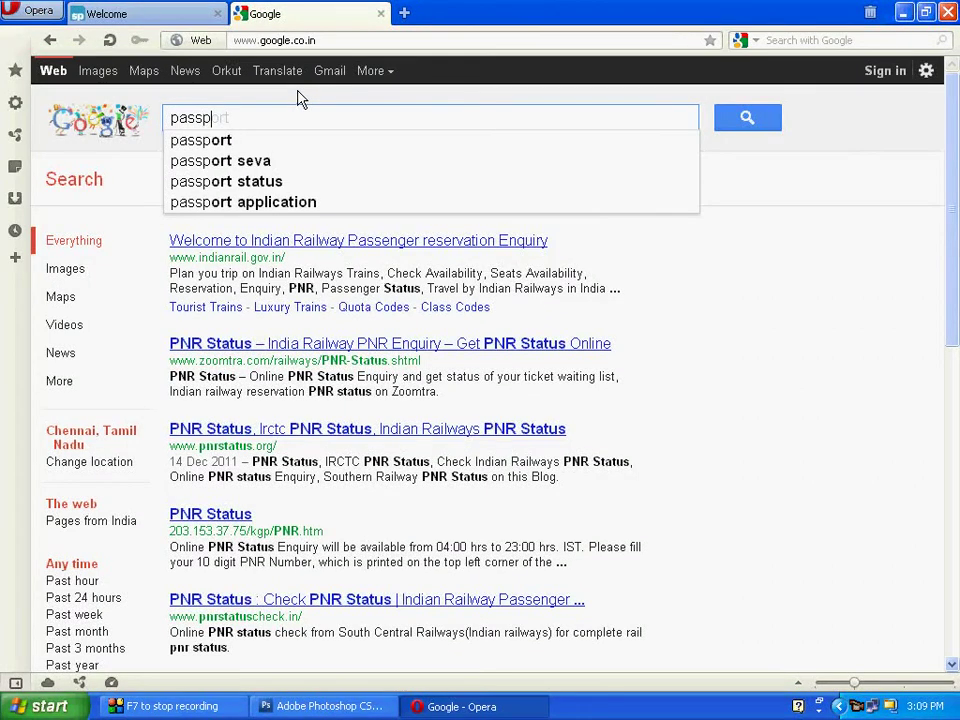
pyautogui.write('ort')
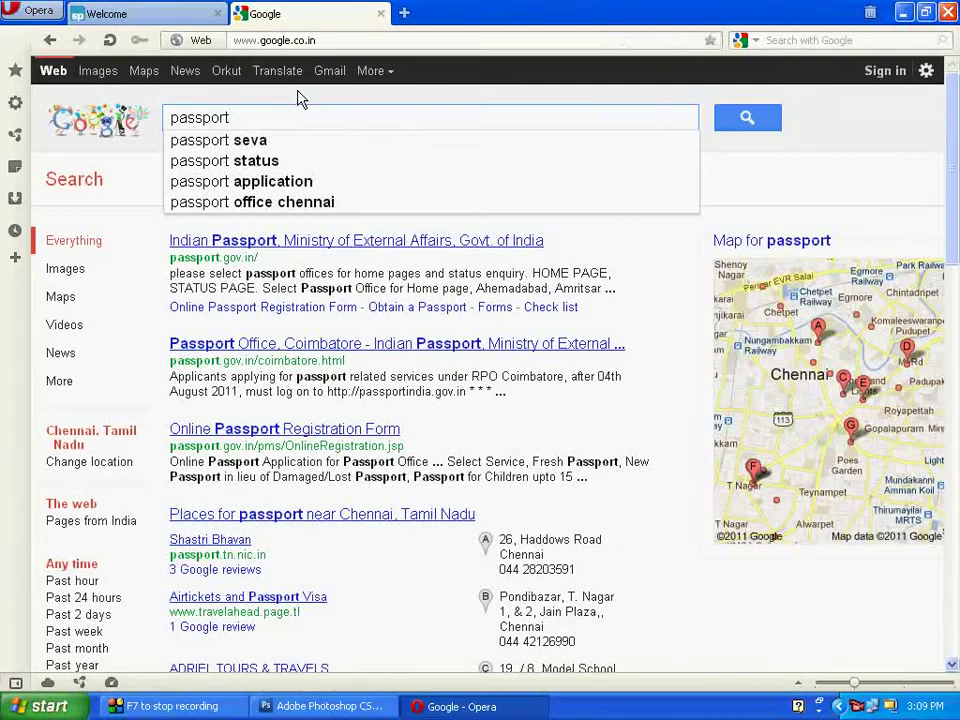
pyautogui.write(' potot')
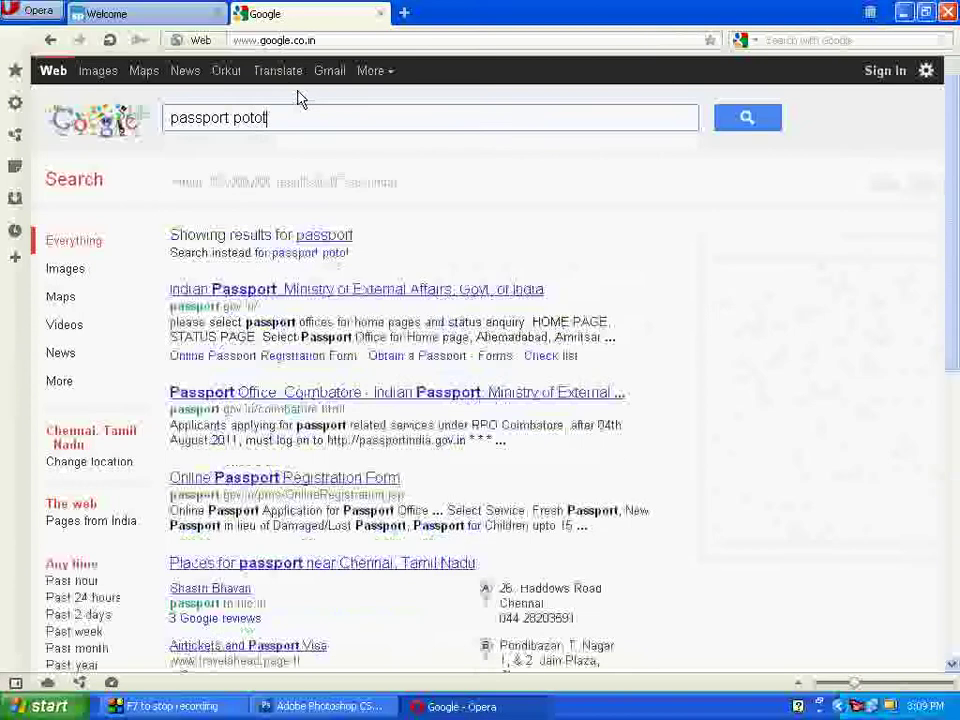
pyautogui.press('BackSpace')
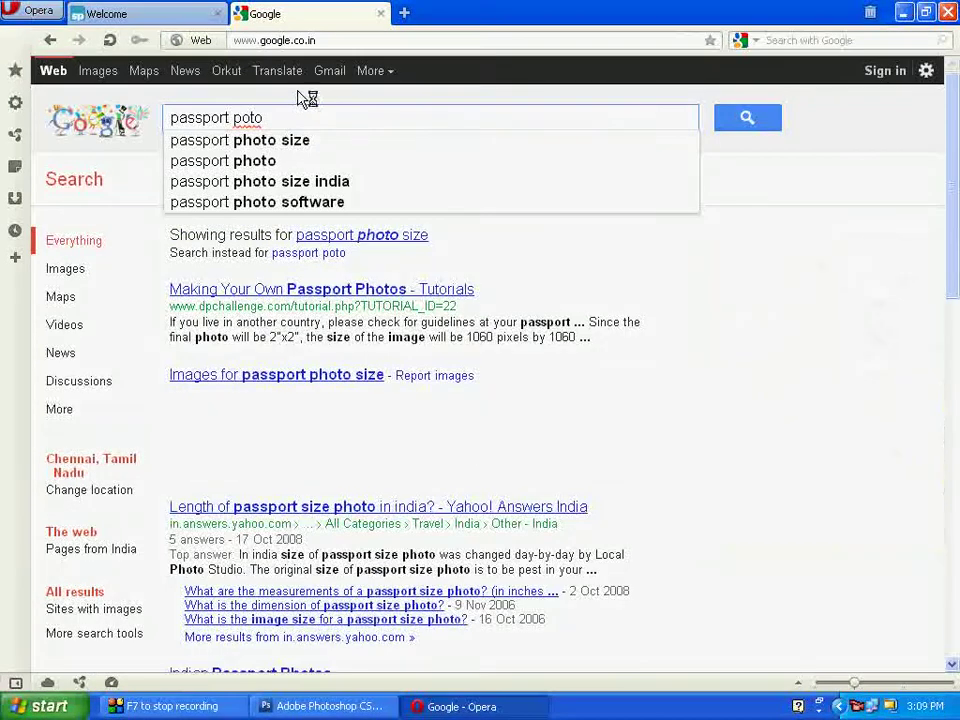
pyautogui.write('s')
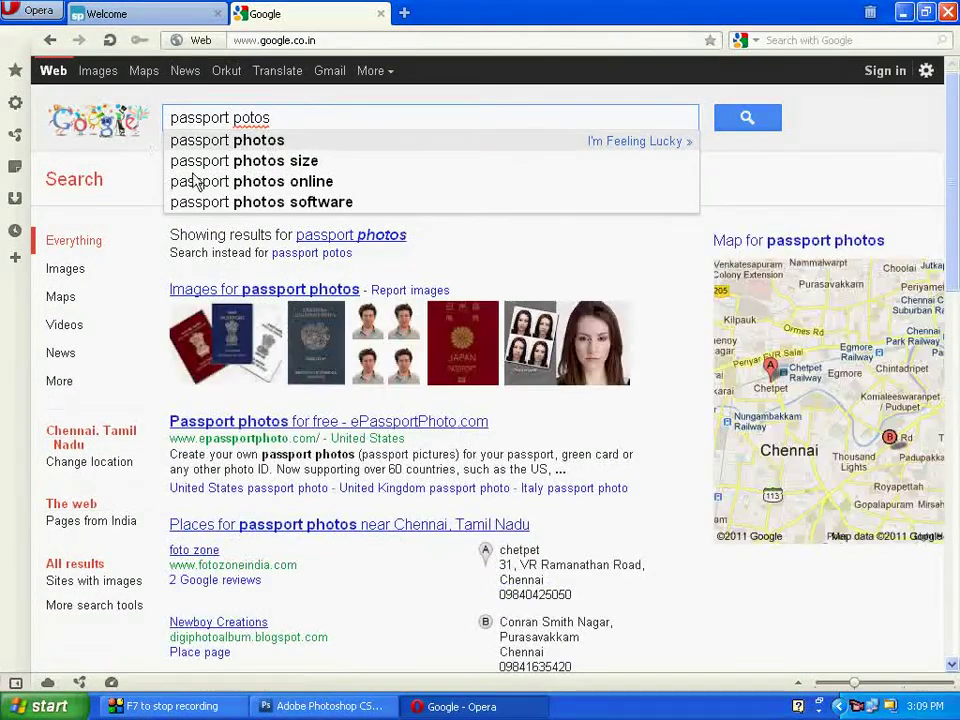
pyautogui.click(253, 162)
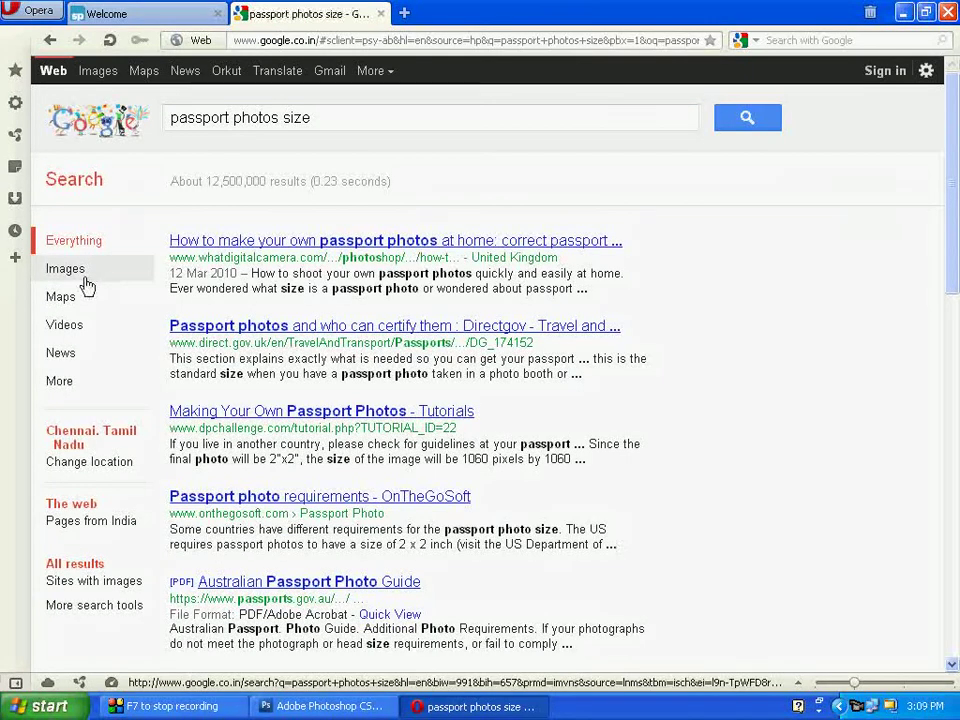
# Show the image results and open the photo of the woman in a white shirt with a blue background on page 3.
pyautogui.click(72, 272)
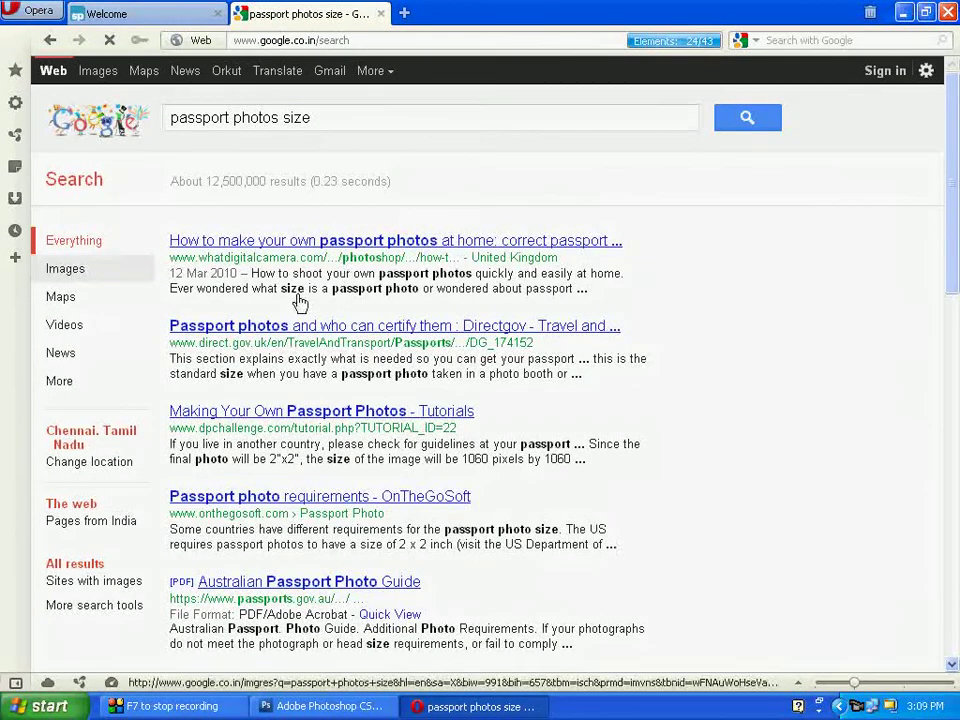
pyautogui.scroll(-3, 311, 349)
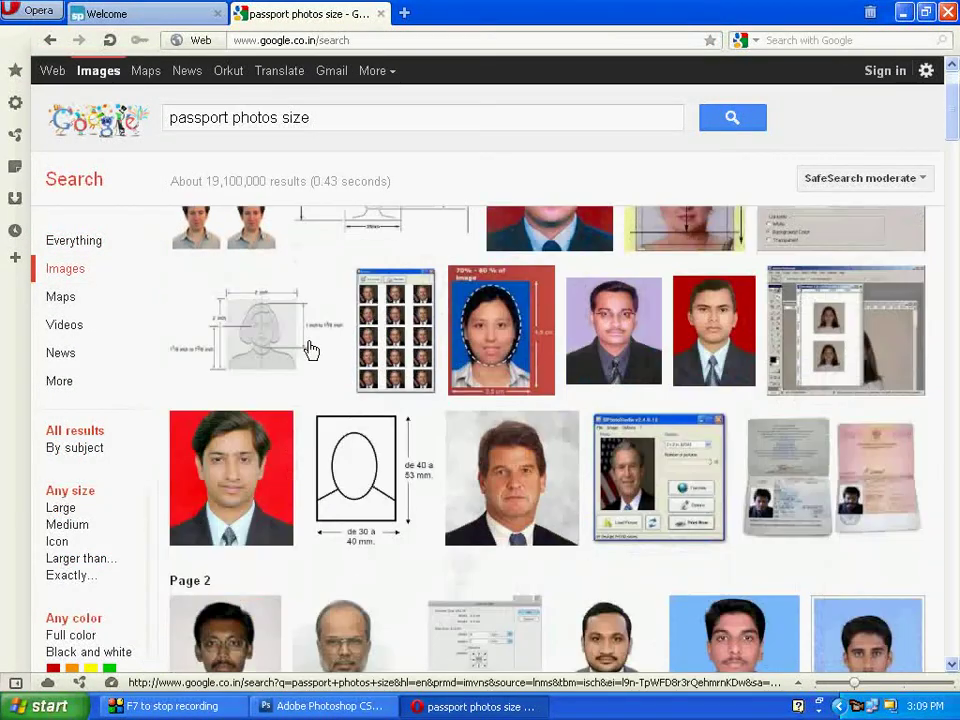
pyautogui.scroll(-6, 495, 454)
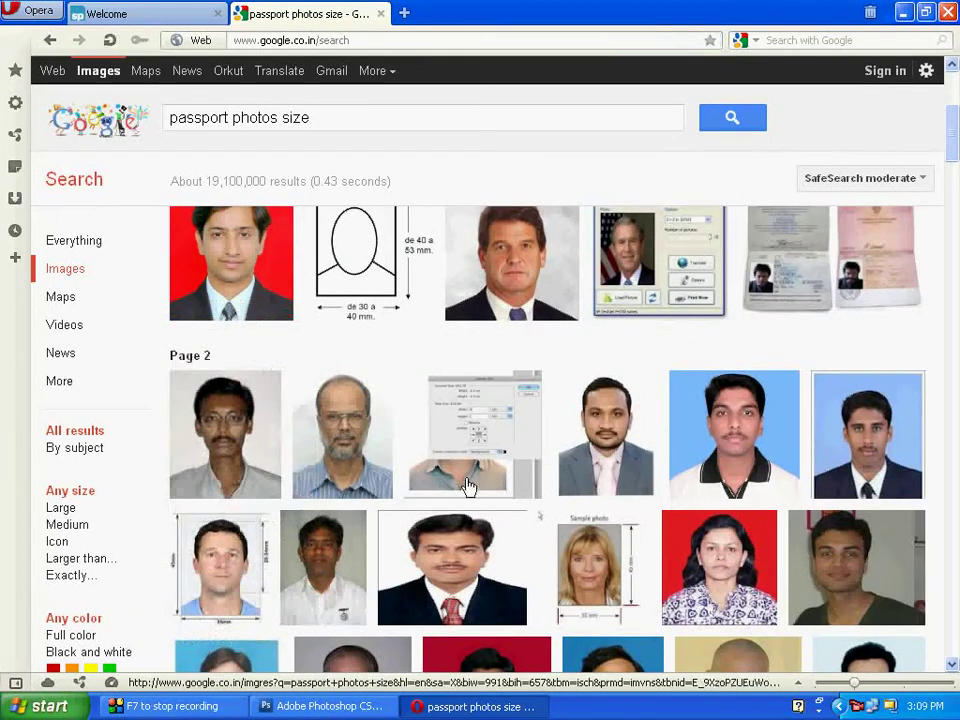
pyautogui.scroll(-6, 491, 474)
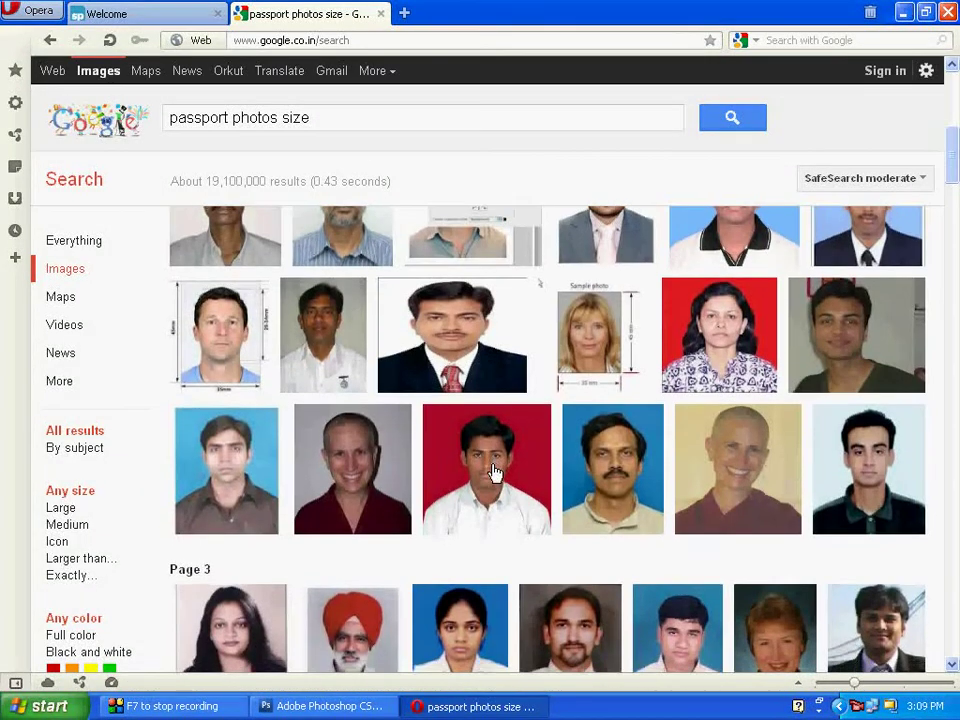
pyautogui.scroll(-3, 495, 472)
pyautogui.scroll(-3, 492, 472)
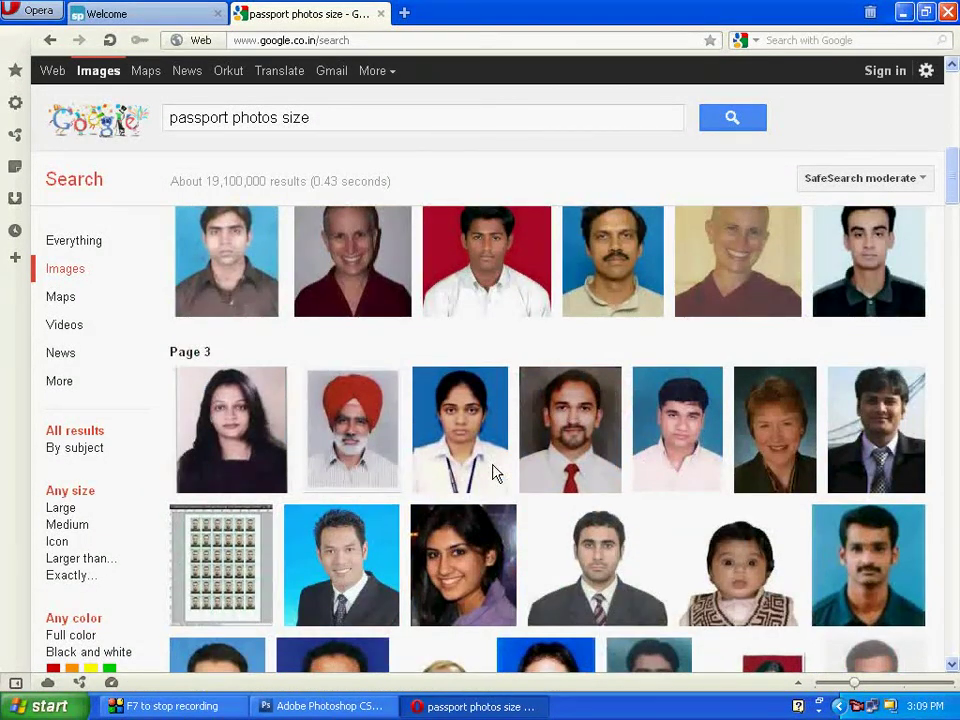
pyautogui.click(474, 437)
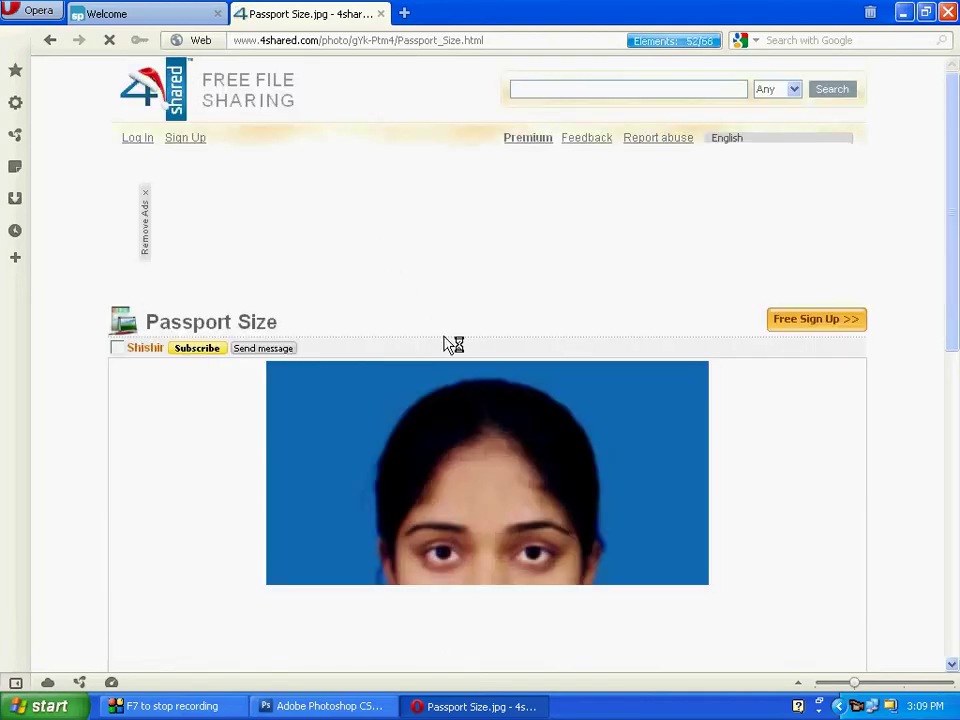
# Save the passport photo from the 4shared page to the Desktop as the JPG file Passport_Size.
pyautogui.scroll(-2, 445, 344)
pyautogui.scroll(-10, 447, 344)
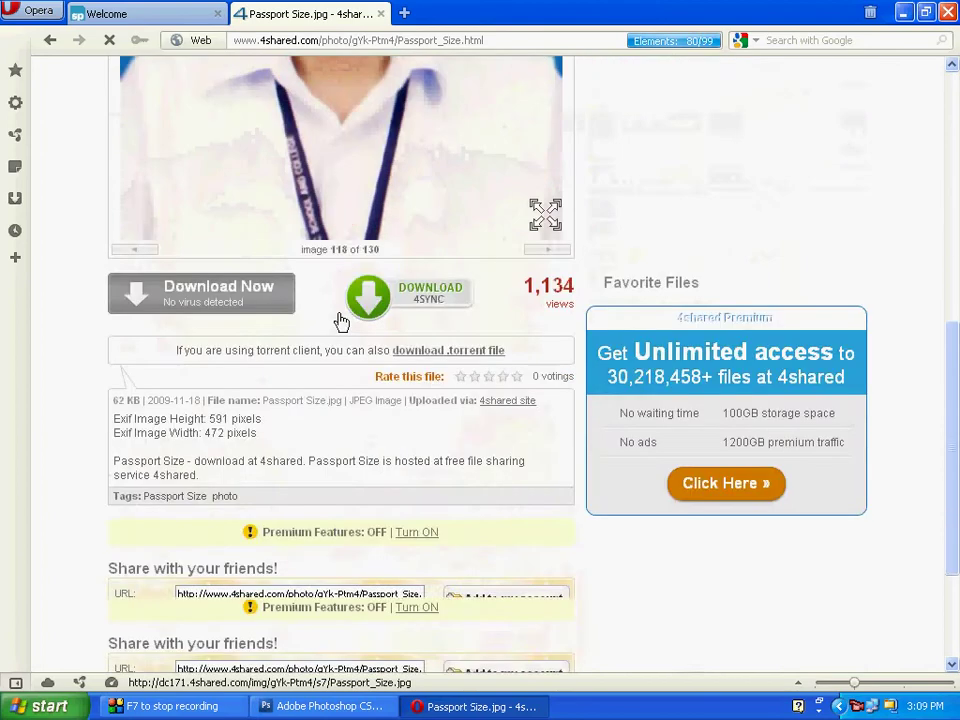
pyautogui.scroll(10, 347, 388)
pyautogui.scroll(-2, 345, 398)
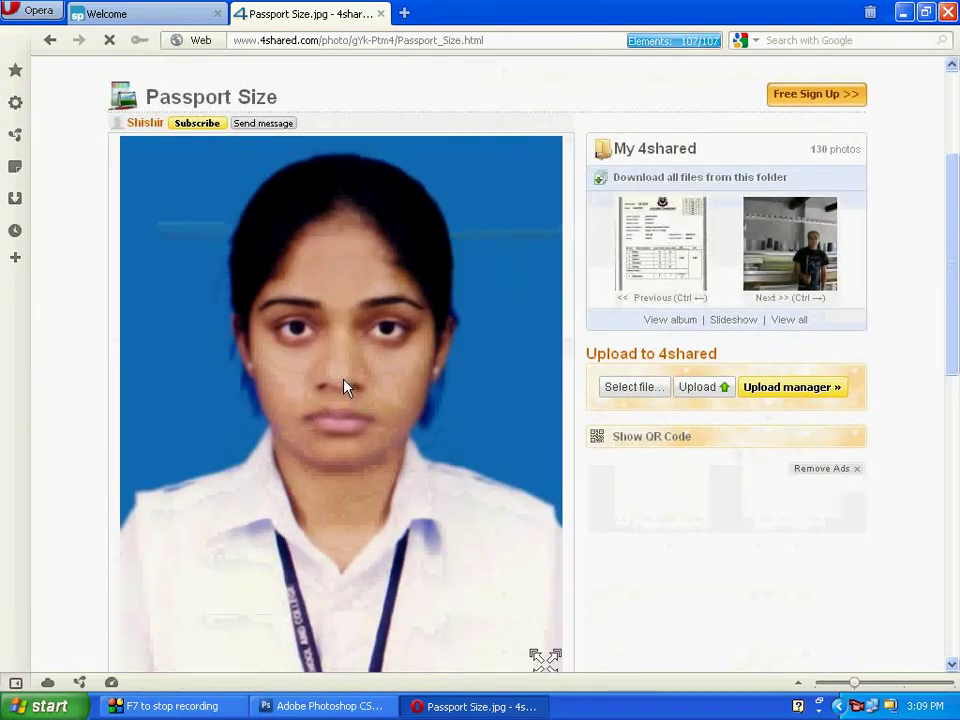
pyautogui.rightClick(345, 388)
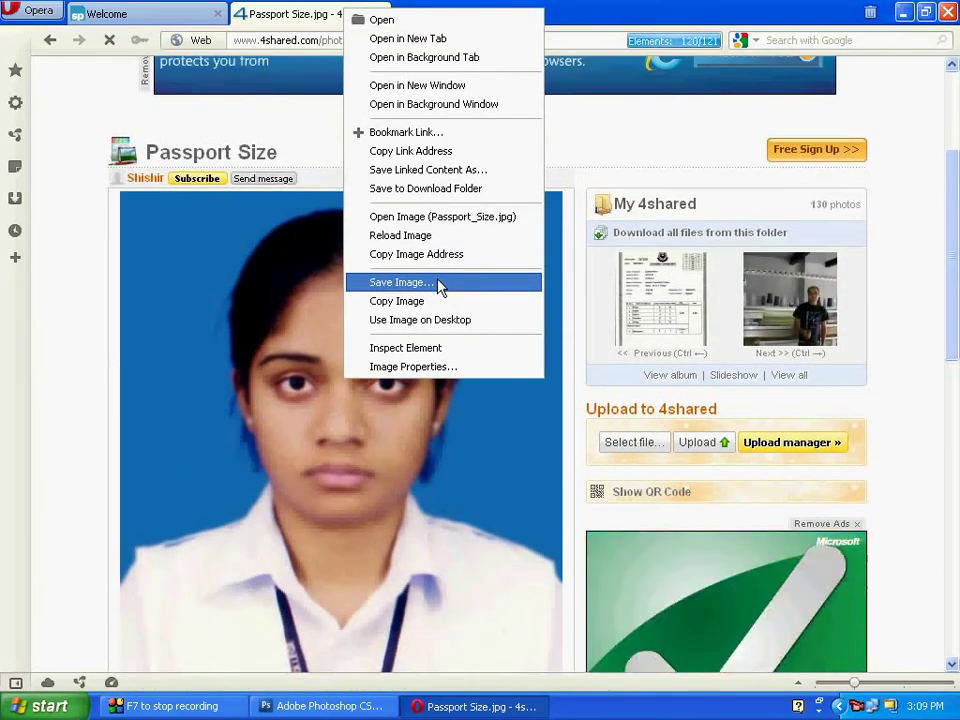
pyautogui.click(440, 284)
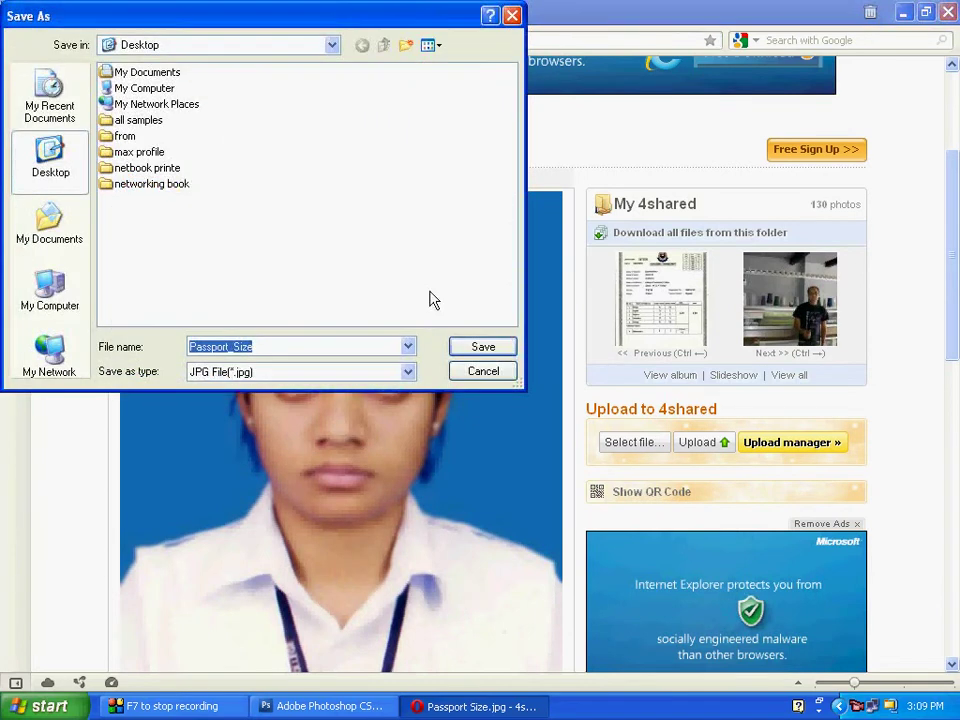
pyautogui.click(476, 349)
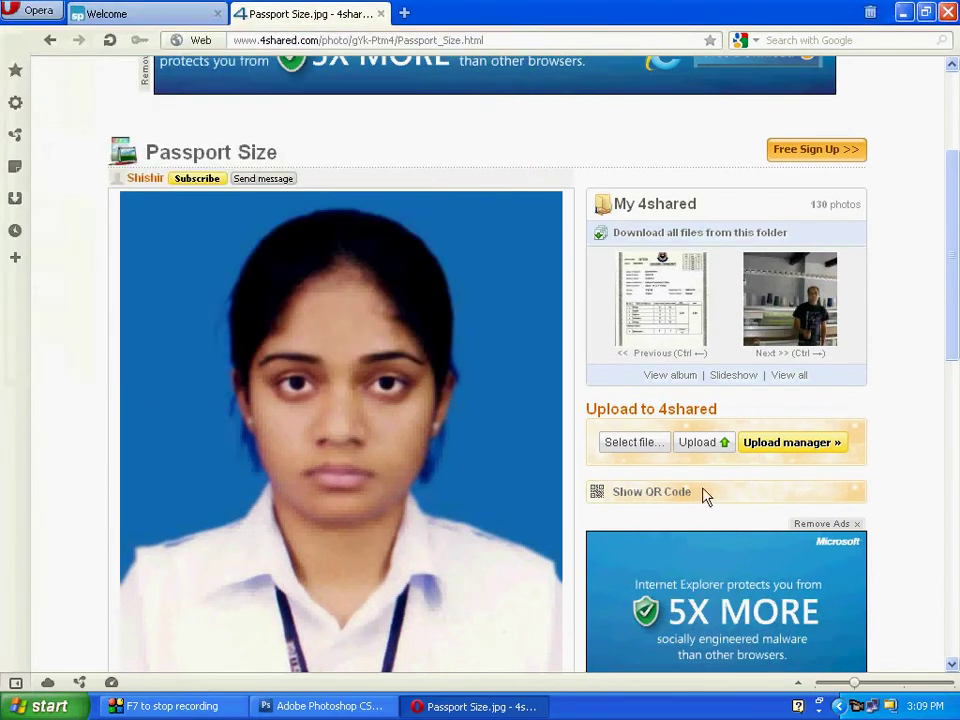
# Close the 4shared page, switch to Photoshop and open Passport_Size from the Desktop in a maximized window.
pyautogui.click(382, 14)
pyautogui.hotkey('alt', 'Tab')
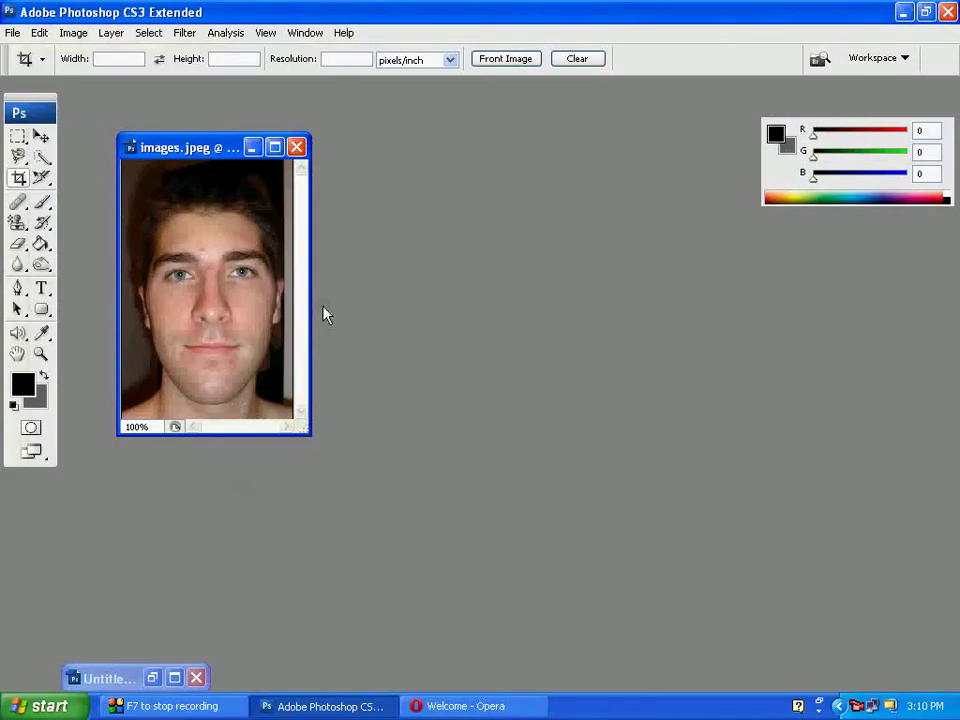
pyautogui.doubleClick(486, 261)
pyautogui.click(235, 284)
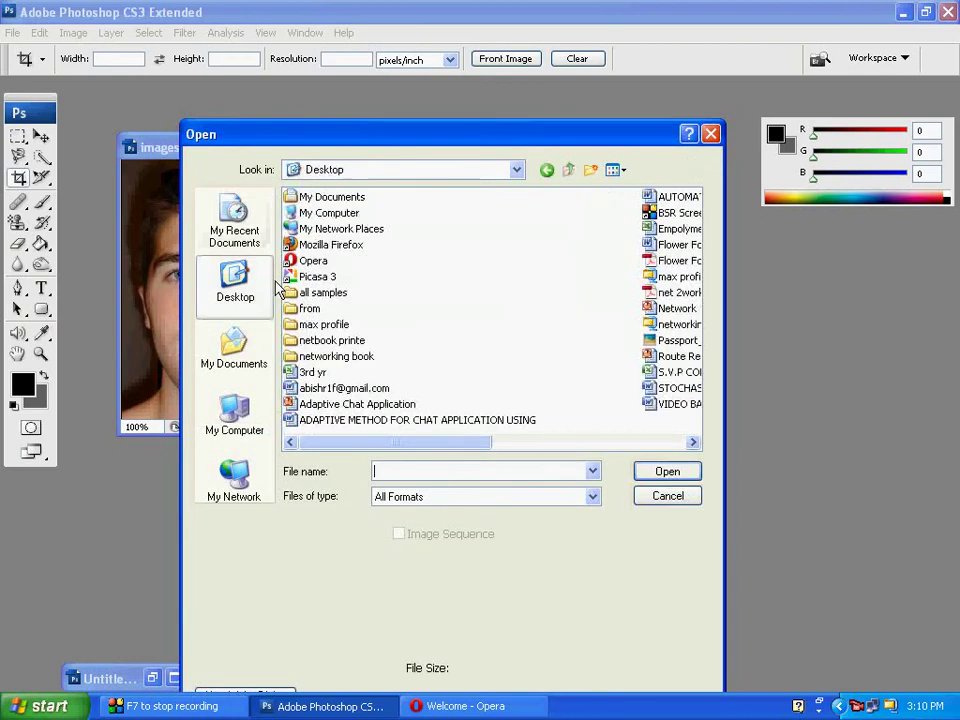
pyautogui.click(474, 444)
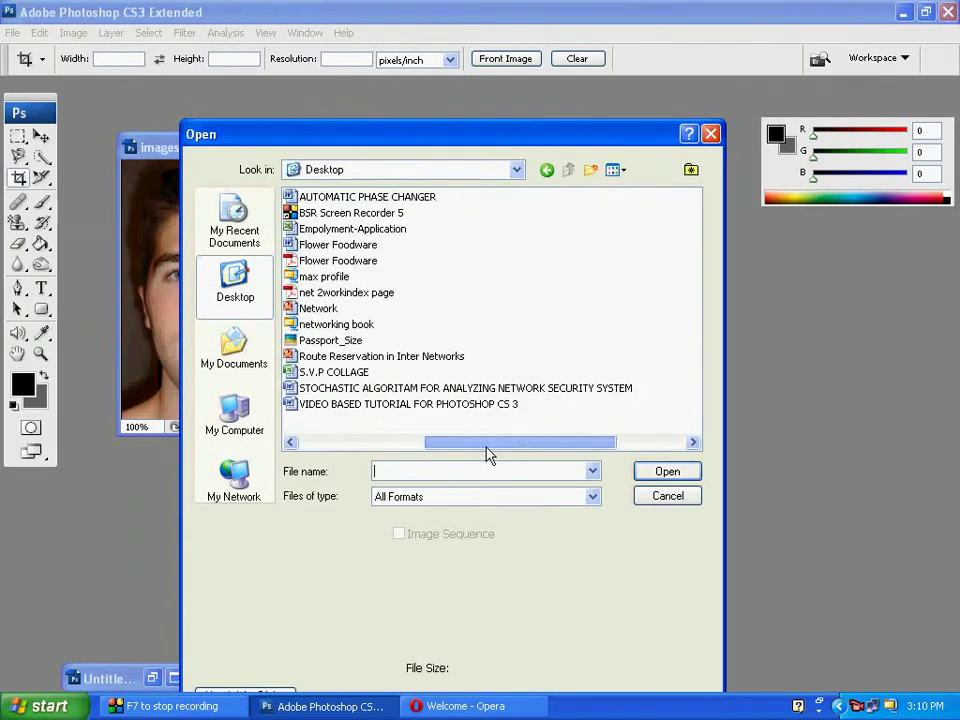
pyautogui.click(337, 342)
pyautogui.click(643, 477)
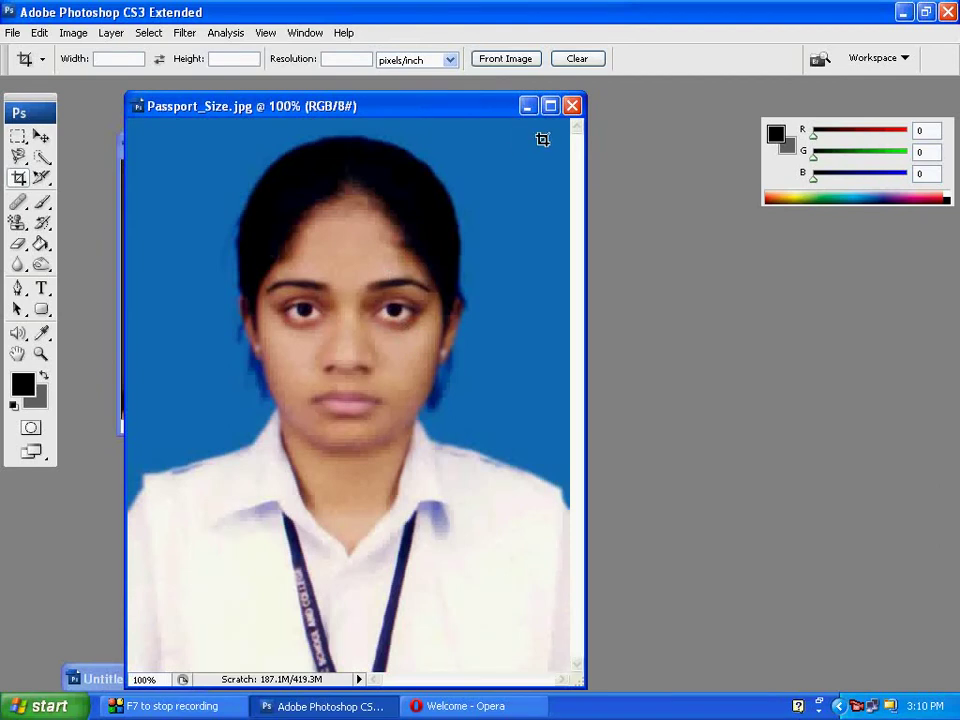
pyautogui.click(550, 105)
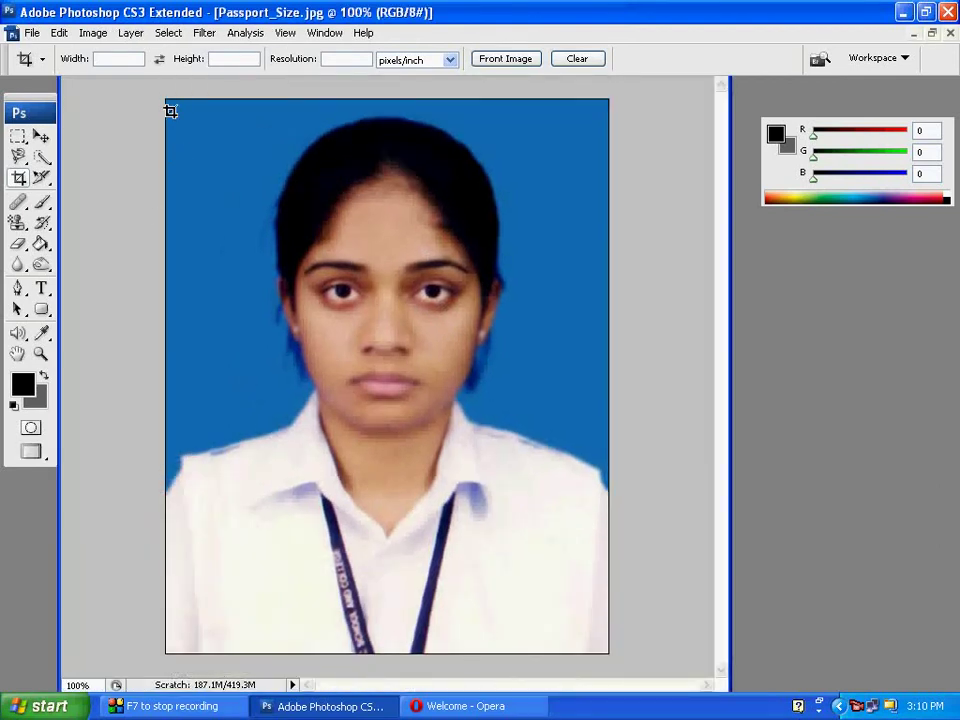
# Crop the portrait slightly inward on all four sides, trimming the outer edges of the background and shirt.
pyautogui.moveTo(170, 111); pyautogui.dragTo(466, 459)
pyautogui.moveTo(600, 649); pyautogui.dragTo(606, 651)
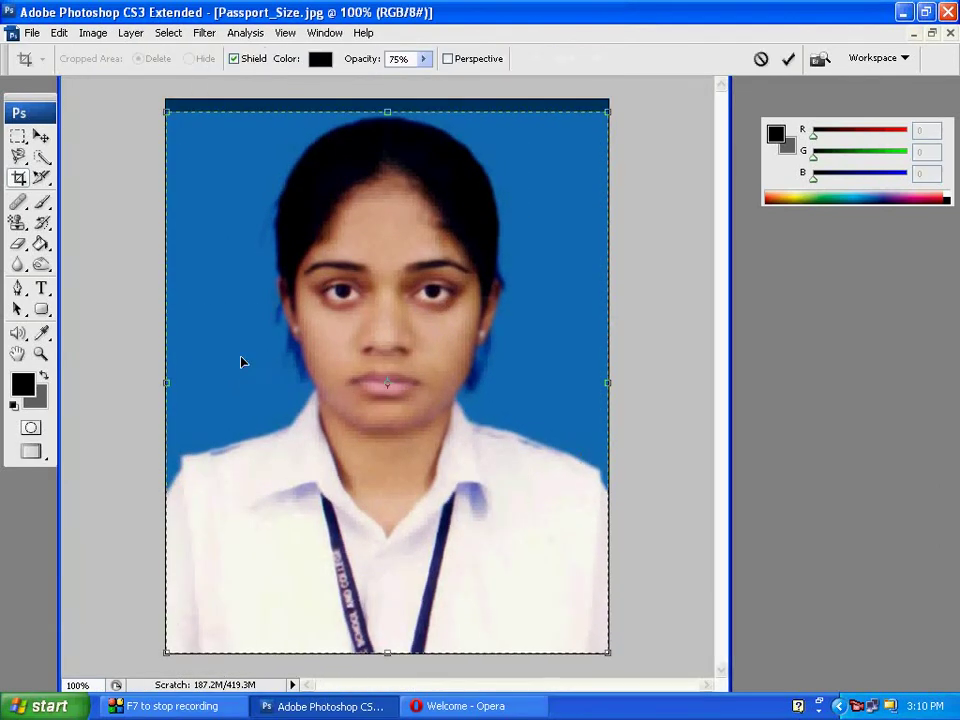
pyautogui.moveTo(171, 386); pyautogui.dragTo(187, 386)
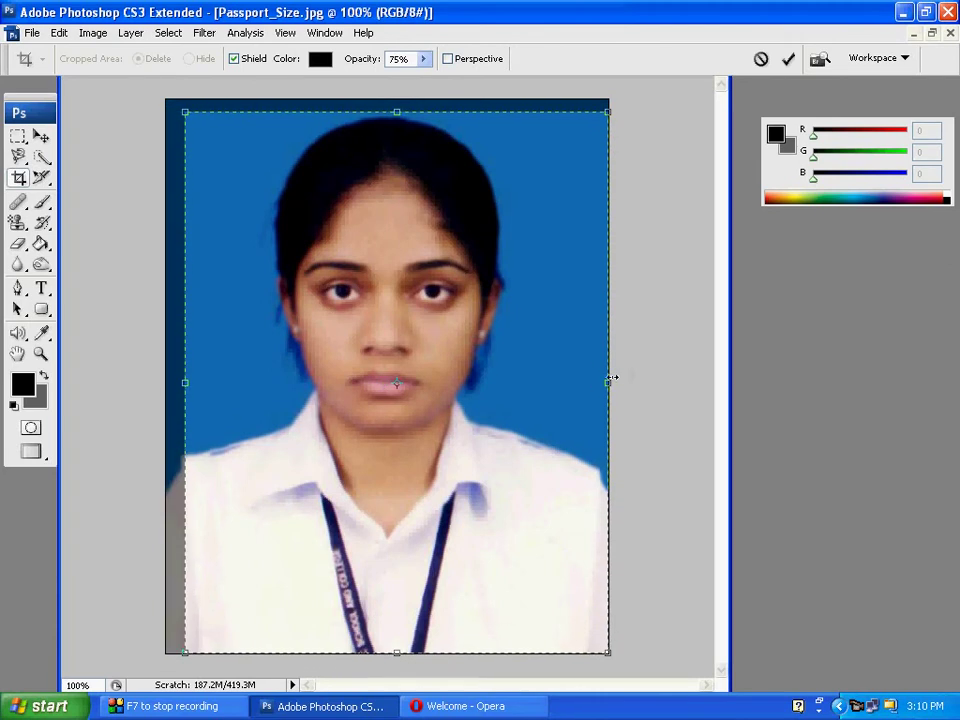
pyautogui.moveTo(609, 382); pyautogui.dragTo(576, 382)
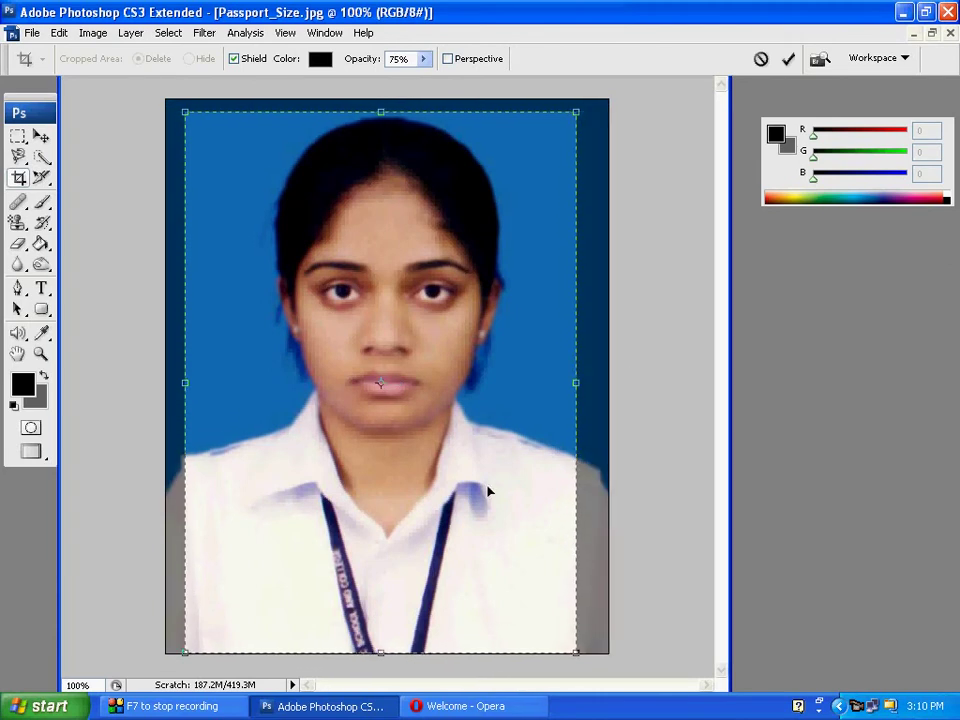
pyautogui.moveTo(388, 654); pyautogui.dragTo(386, 629)
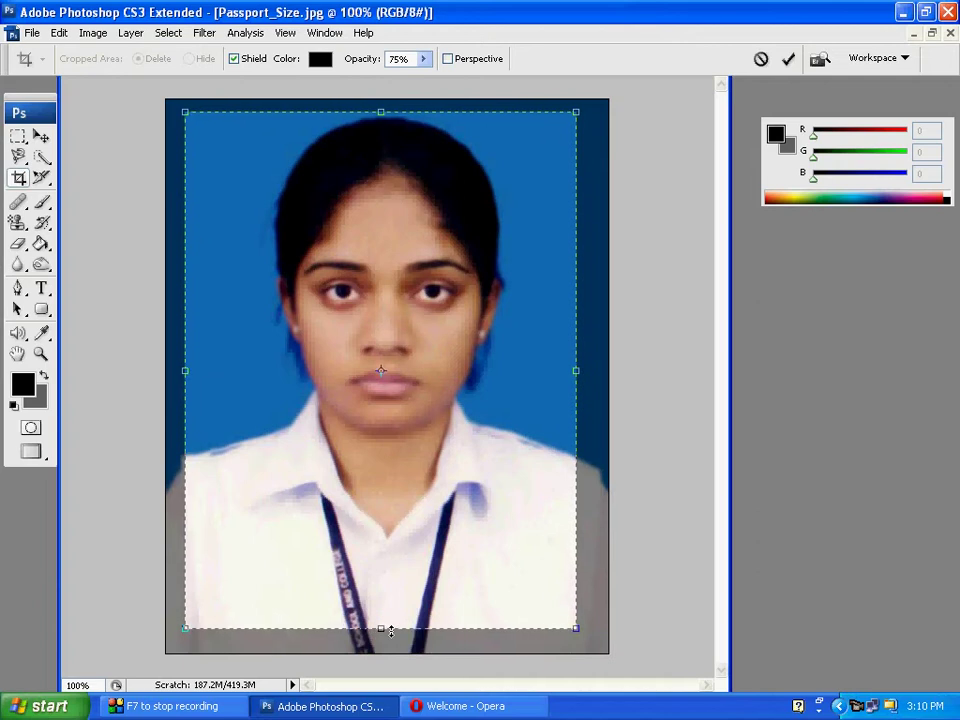
pyautogui.press('Return')
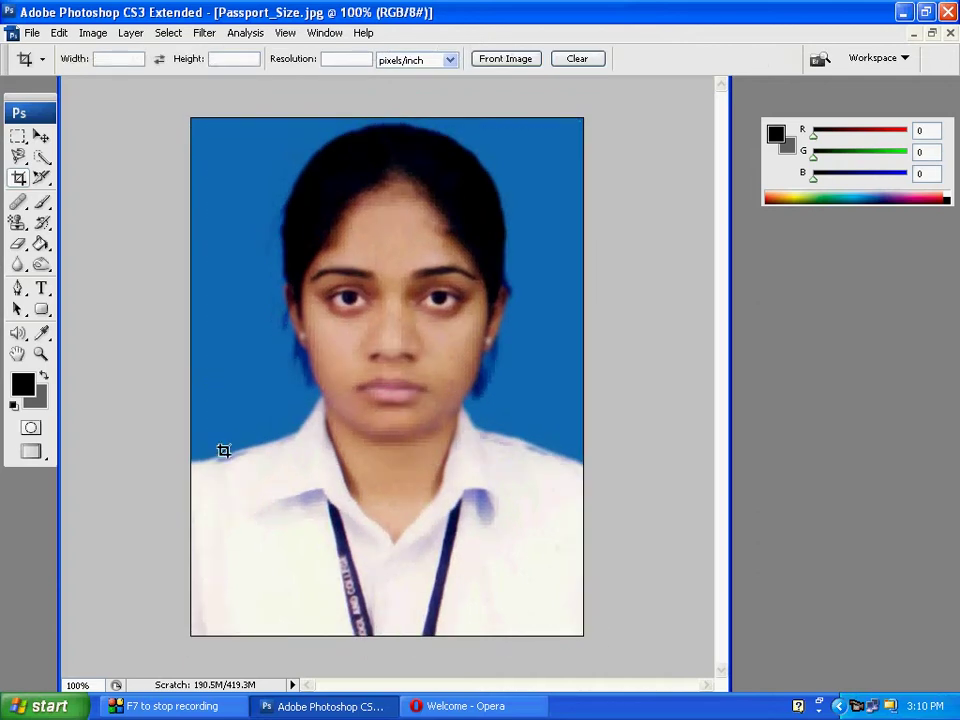
# Make black the background color and extend the canvas with the Crop tool to add a black border around the portrait.
pyautogui.click(44, 377)
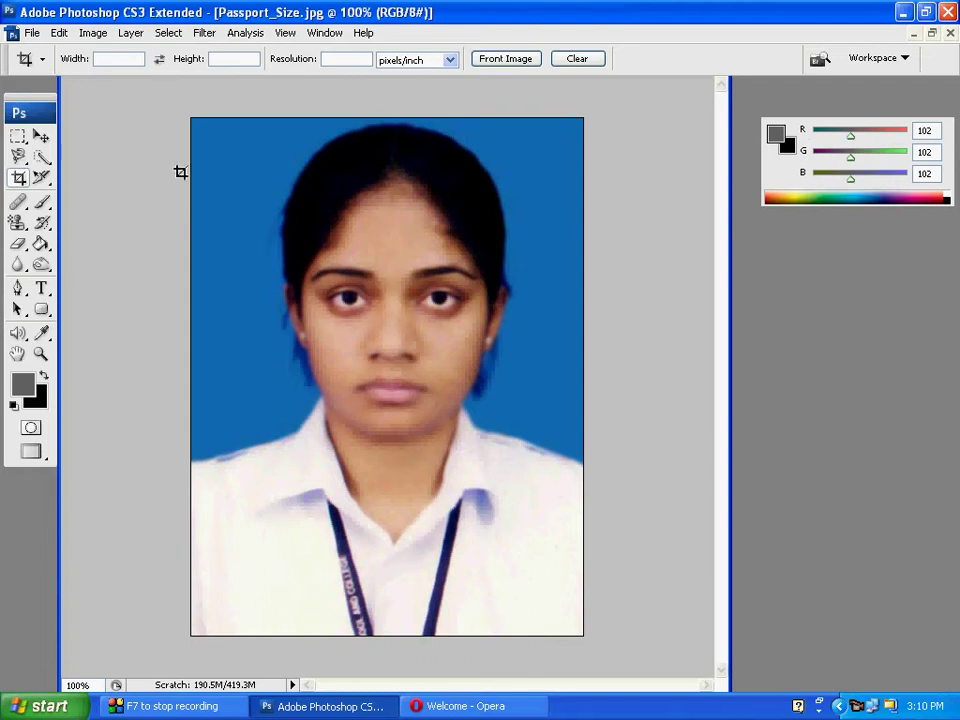
pyautogui.moveTo(191, 118); pyautogui.dragTo(611, 667)
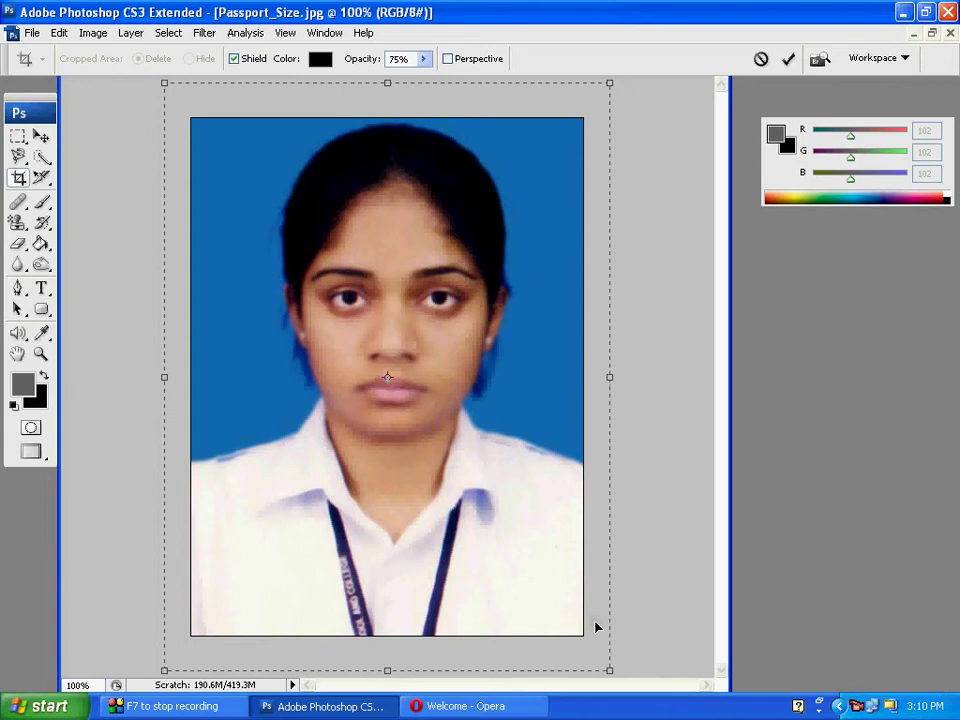
pyautogui.press('Return')
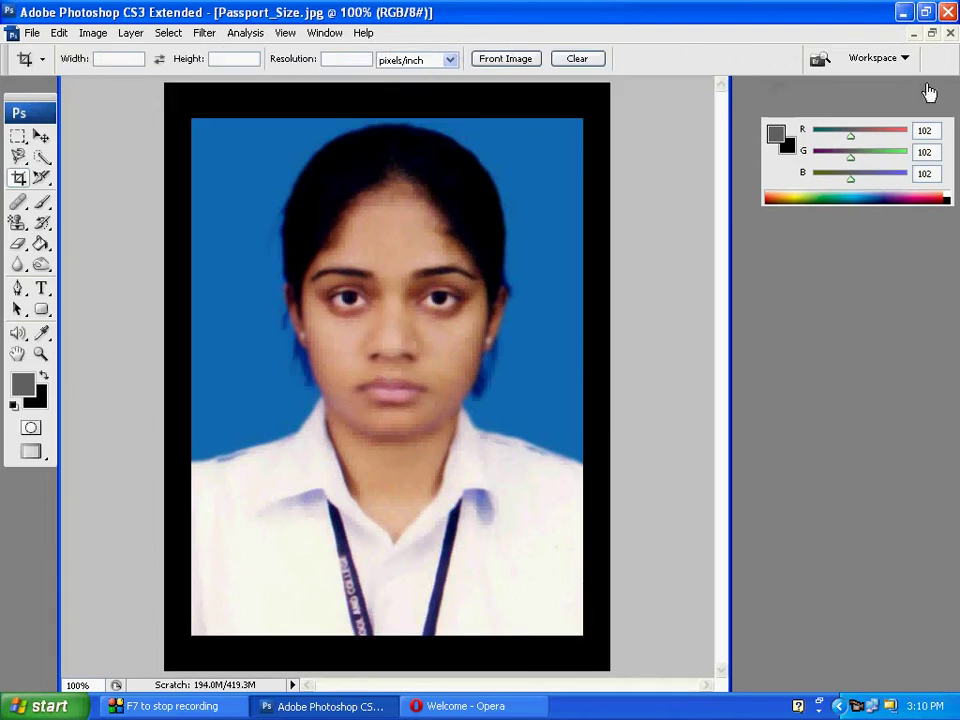
# Restore the photo's window and create a new document with the Photo preset at size Portrait, 2 x 3.
pyautogui.click(932, 35)
pyautogui.hotkey('ctrl', 'n')
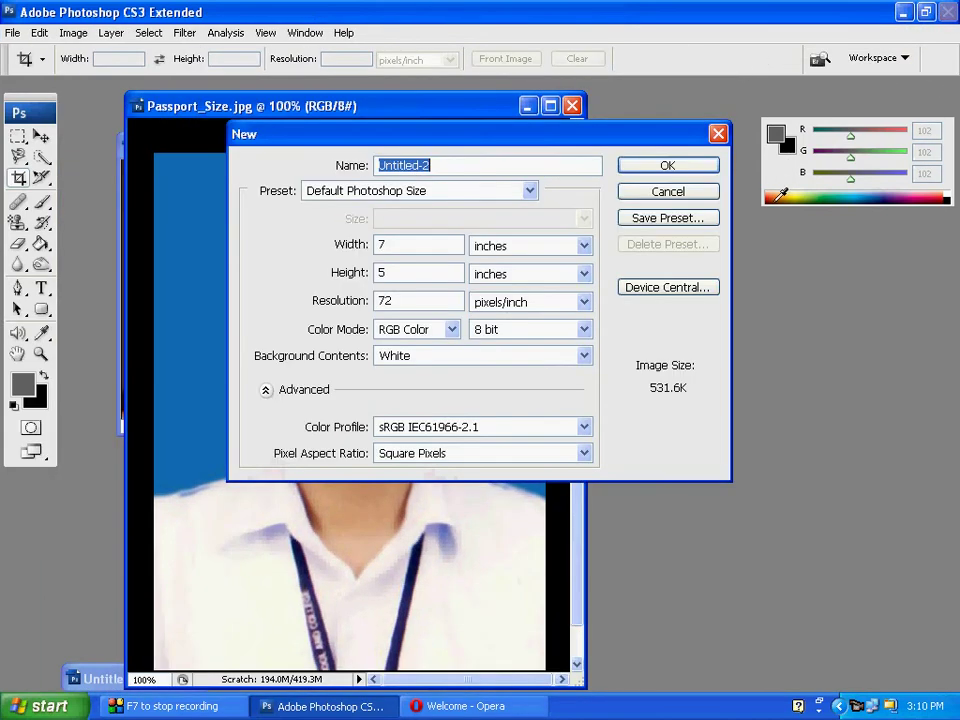
pyautogui.click(387, 196)
pyautogui.click(390, 285)
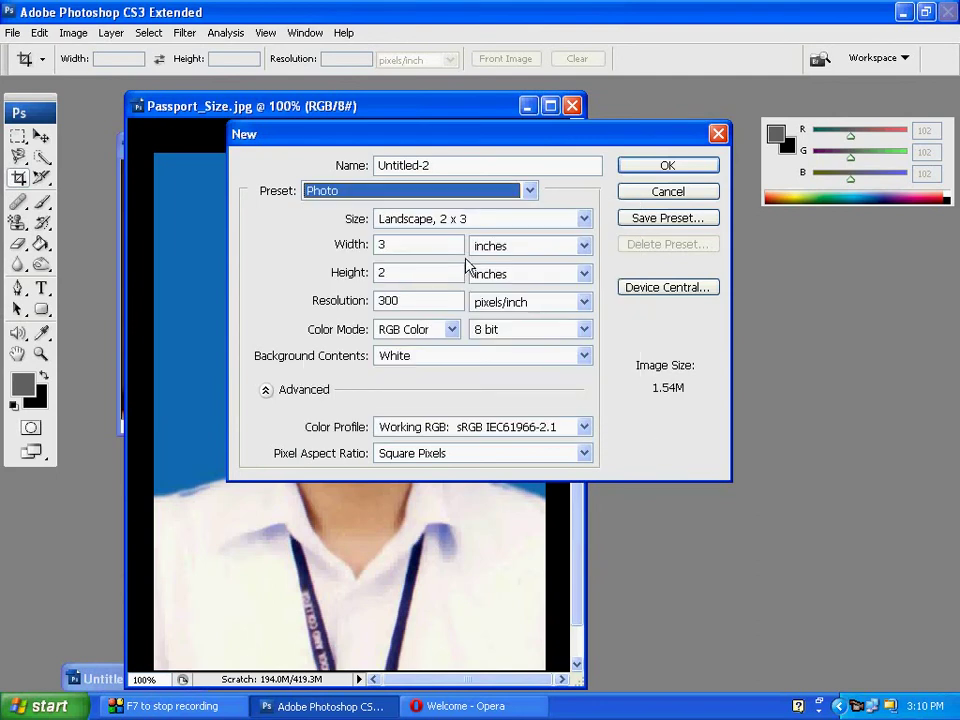
pyautogui.click(465, 218)
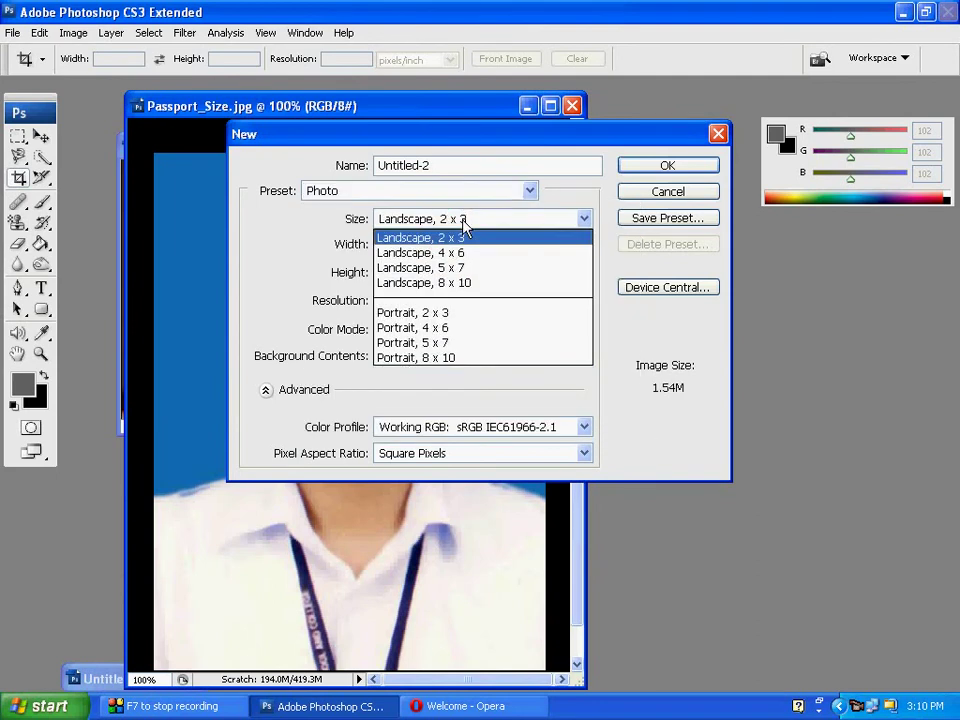
pyautogui.click(446, 312)
pyautogui.click(666, 166)
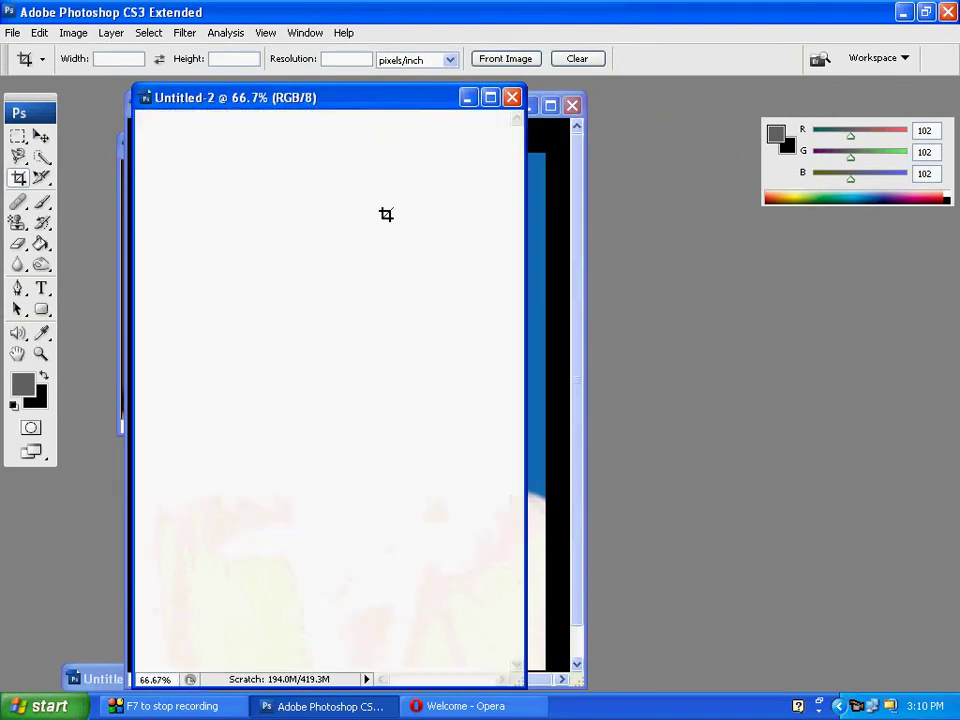
# Copy the bordered portrait into the new document with the Move tool and place it near the middle of the page.
pyautogui.press('v')
pyautogui.moveTo(302, 107); pyautogui.dragTo(685, 101)
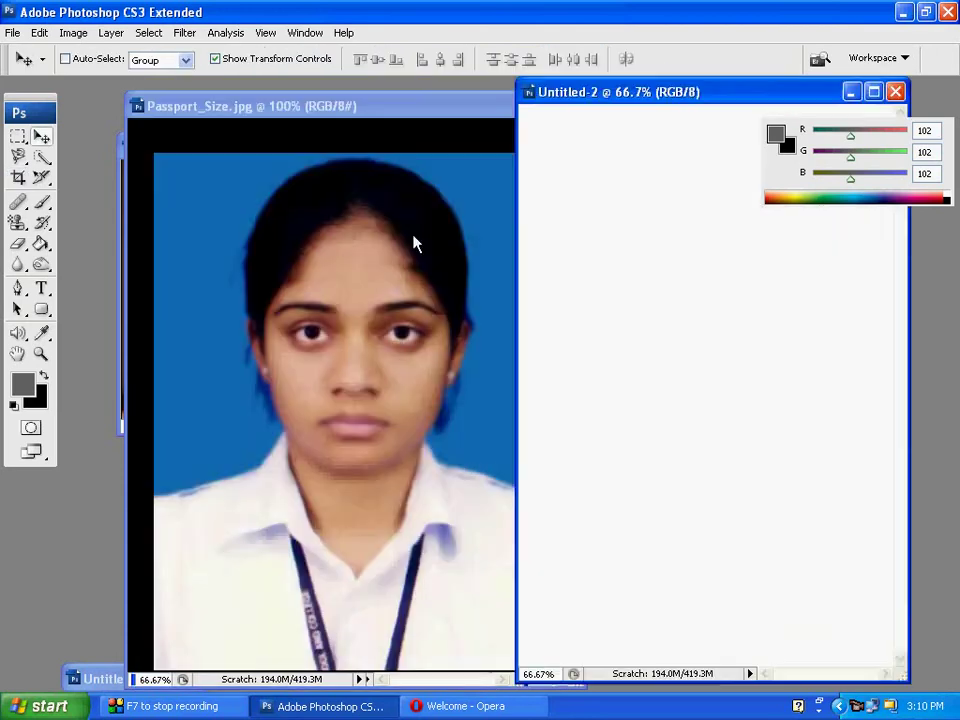
pyautogui.moveTo(216, 257); pyautogui.dragTo(731, 441)
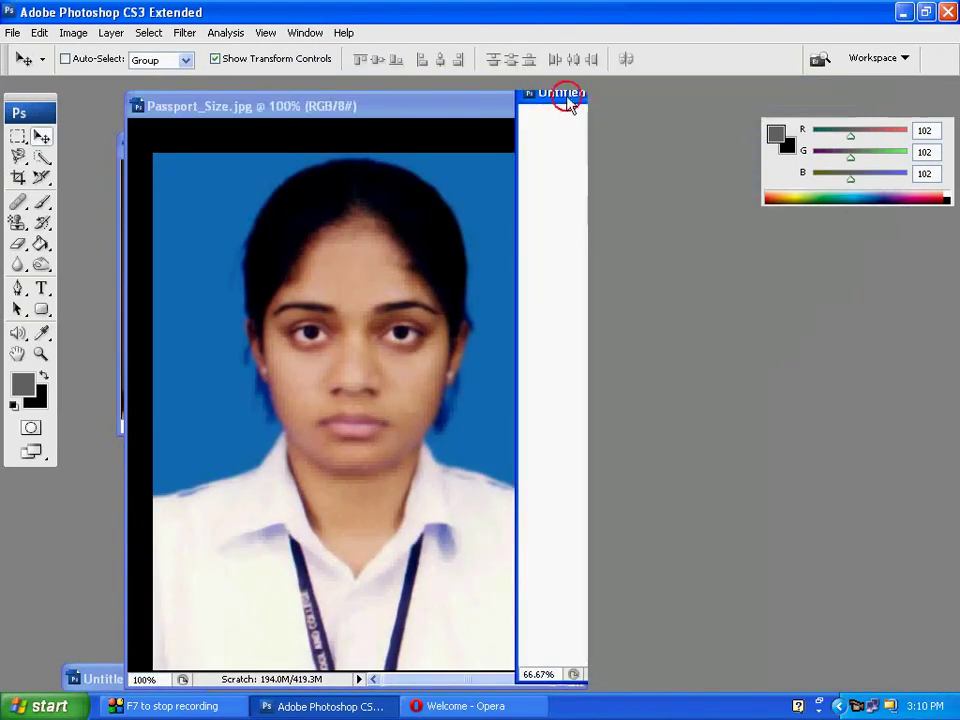
pyautogui.moveTo(561, 103); pyautogui.dragTo(316, 103)
pyautogui.moveTo(557, 465); pyautogui.dragTo(441, 292)
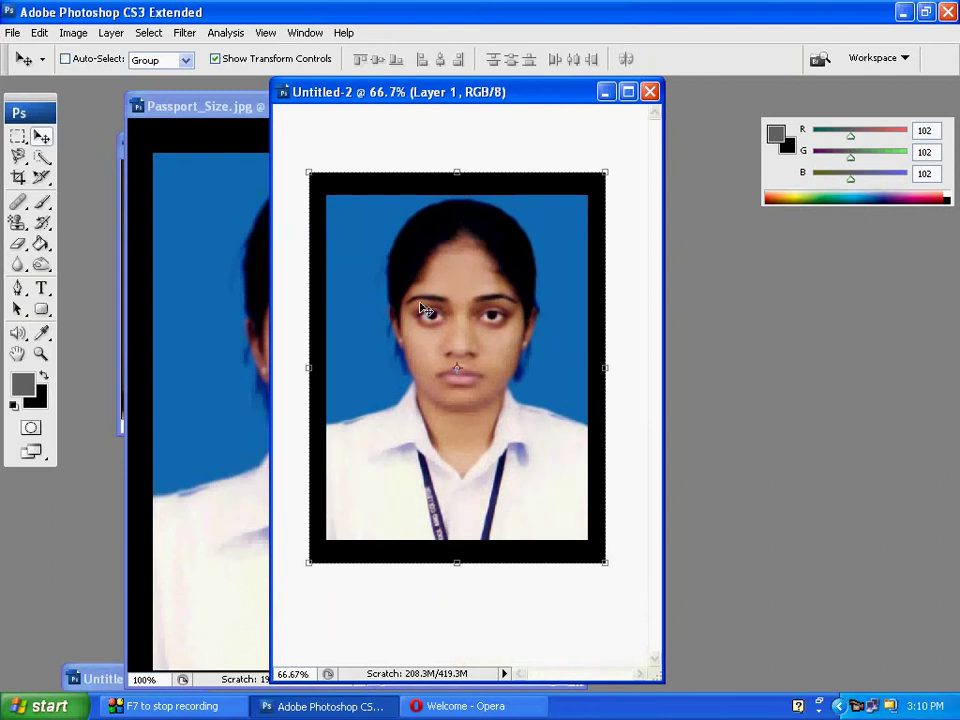
# Scale the portrait down to passport size in the page's upper-left corner and duplicate it into a three-by-three grid.
pyautogui.moveTo(311, 190); pyautogui.dragTo(405, 278)
pyautogui.press('Return')
pyautogui.moveTo(449, 317); pyautogui.dragTo(332, 136)
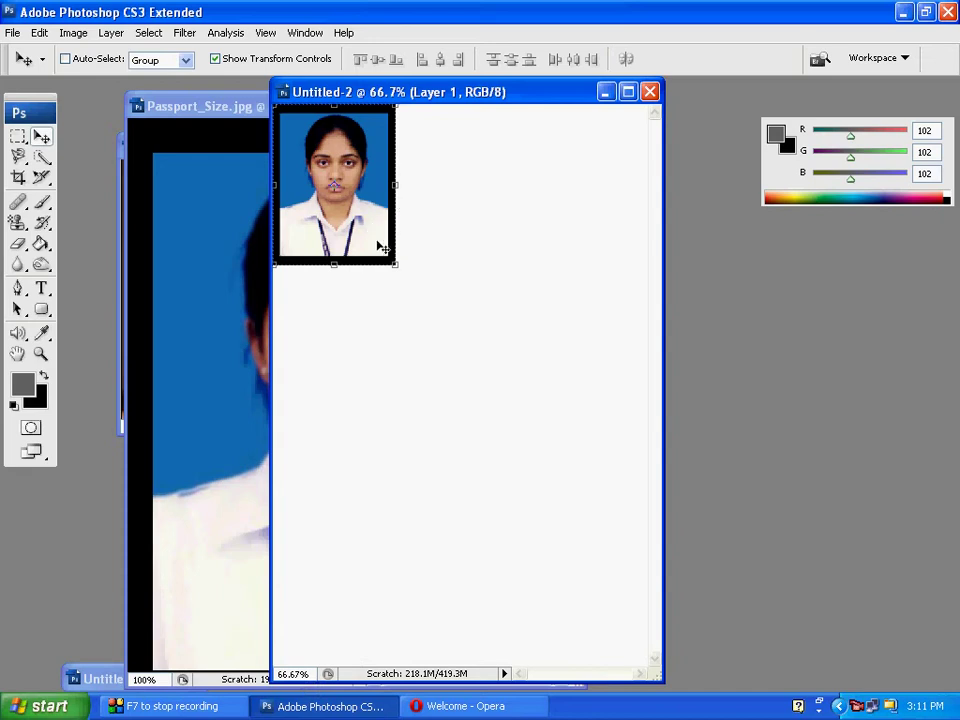
pyautogui.moveTo(363, 222); pyautogui.dragTo(464, 543)
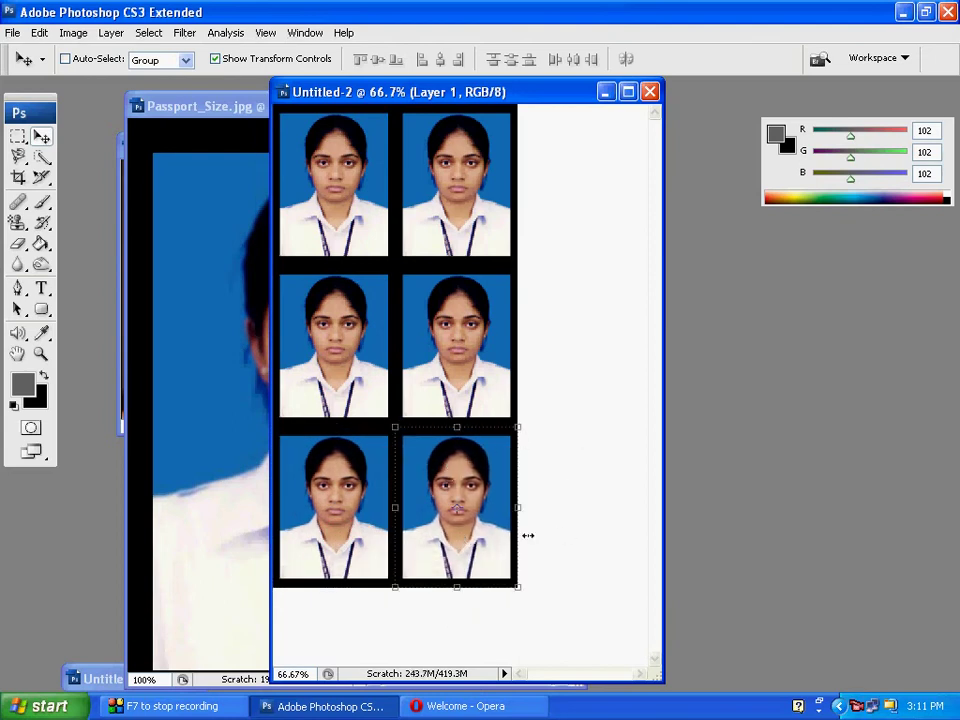
pyautogui.moveTo(477, 471); pyautogui.dragTo(603, 468)
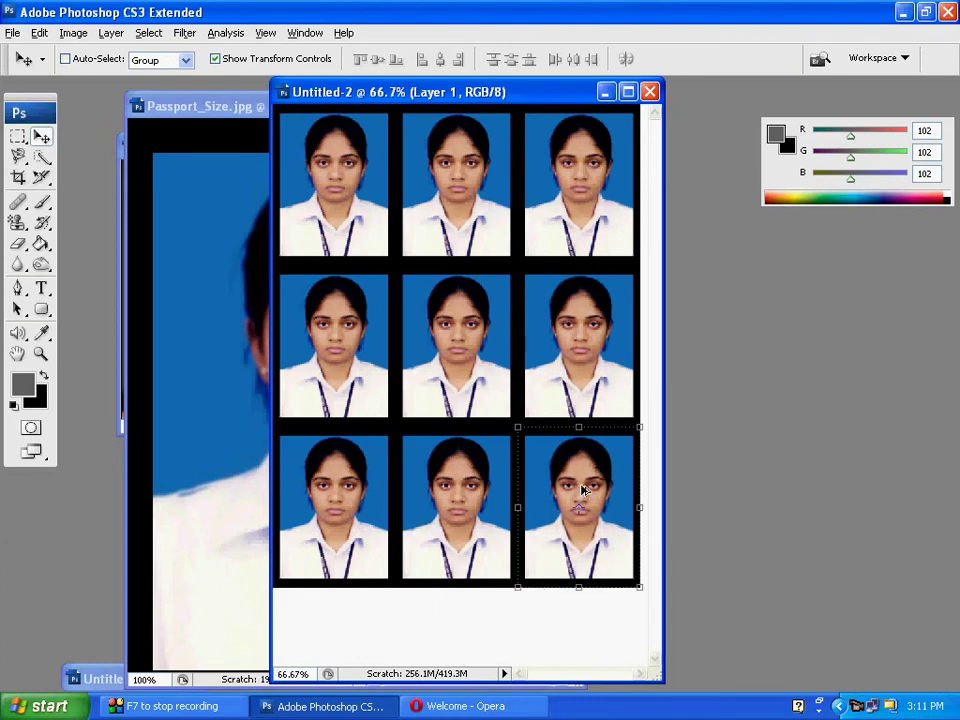
# Duplicate a portrait below the grid, shrink it to stamp size and repeat it into a row of seven across the page.
pyautogui.moveTo(584, 489); pyautogui.dragTo(338, 620)
pyautogui.hotkey('ctrl', 't')
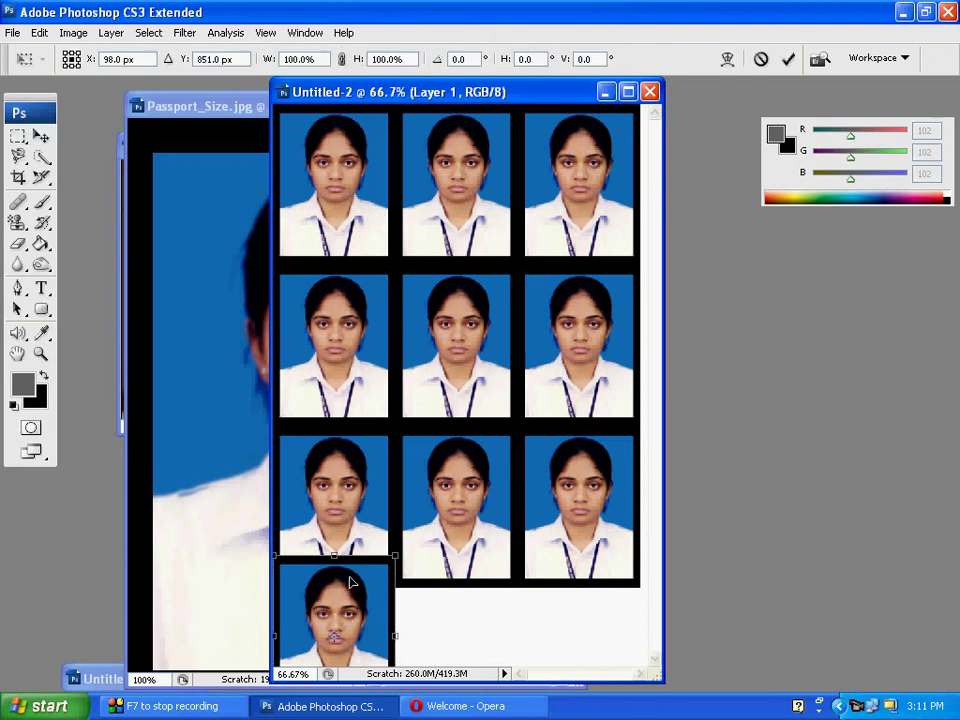
pyautogui.moveTo(275, 557); pyautogui.dragTo(287, 617)
pyautogui.press('Return')
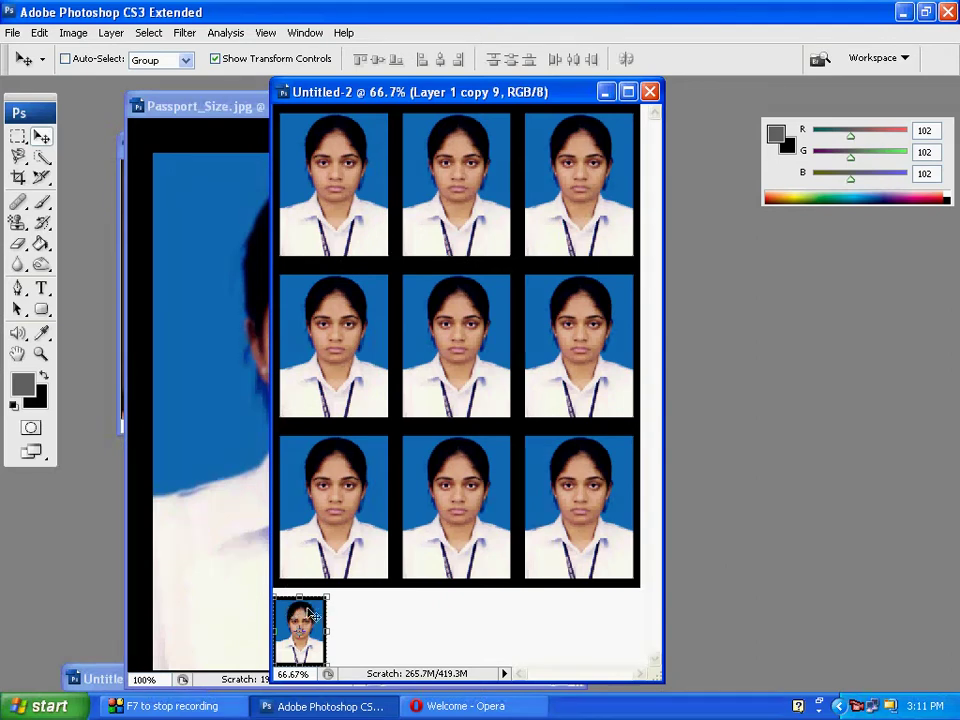
pyautogui.moveTo(313, 614); pyautogui.dragTo(313, 607)
pyautogui.hotkey('ctrl', 't')
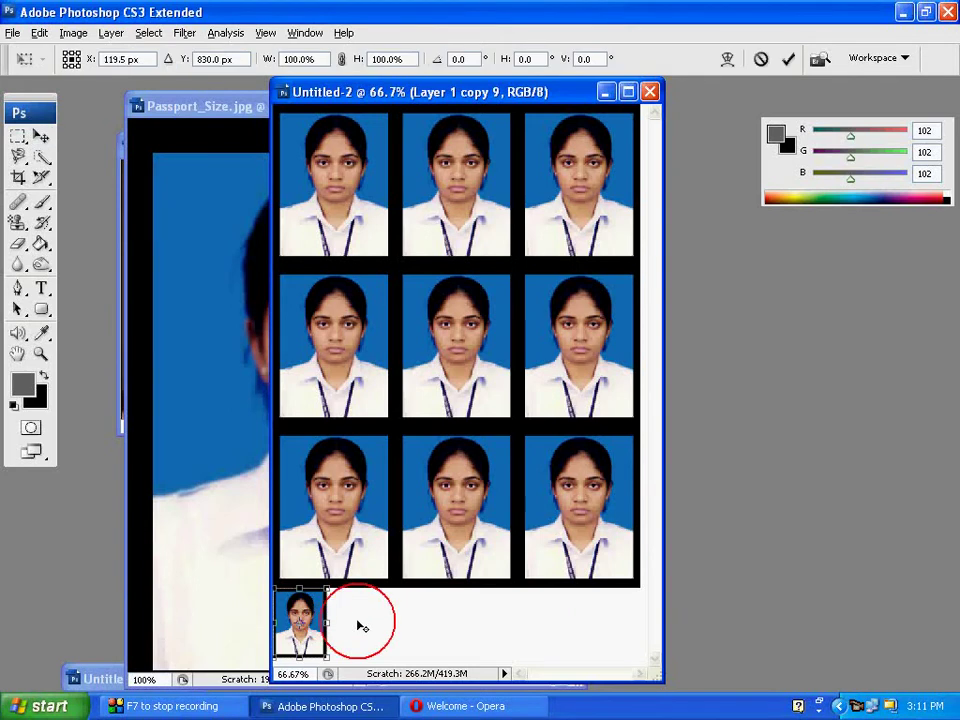
pyautogui.press('Return')
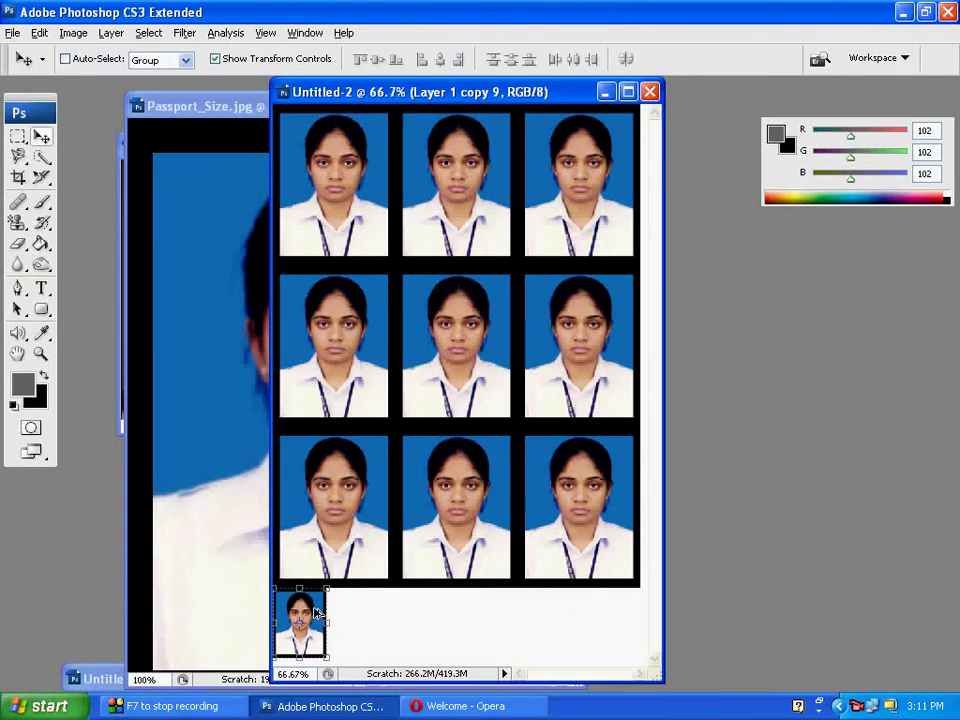
pyautogui.moveTo(316, 612); pyautogui.dragTo(620, 607)
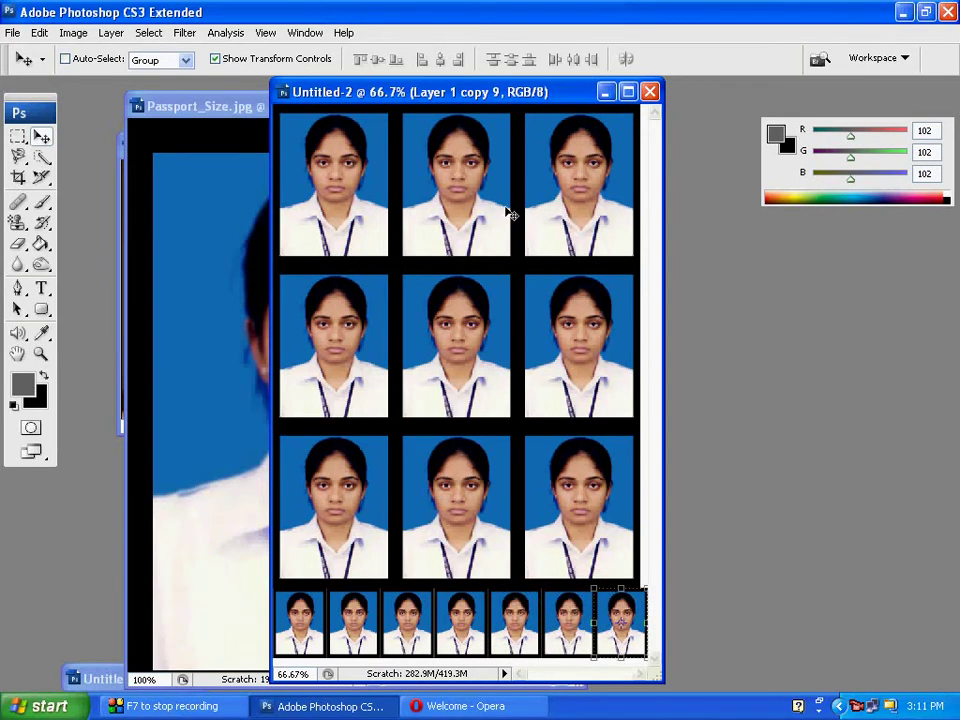
# Select the Crop tool and close the passport photo sheet without saving it.
pyautogui.click(18, 177)
pyautogui.click(650, 91)
pyautogui.click(470, 283)
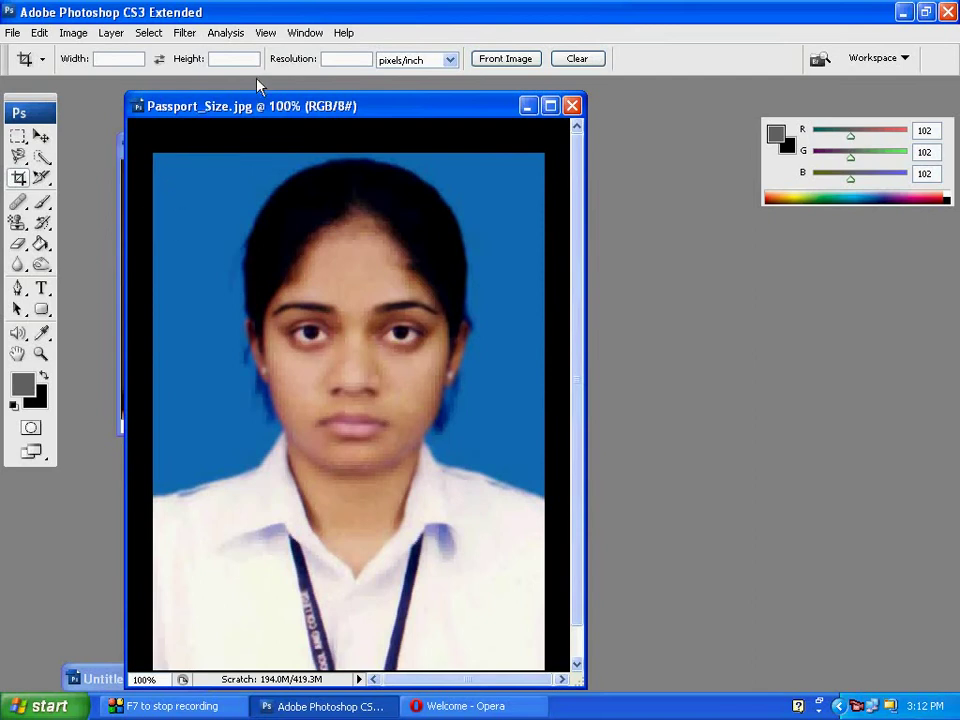
# Show the slicing tools and select the Slice tool.
pyautogui.click(38, 177)
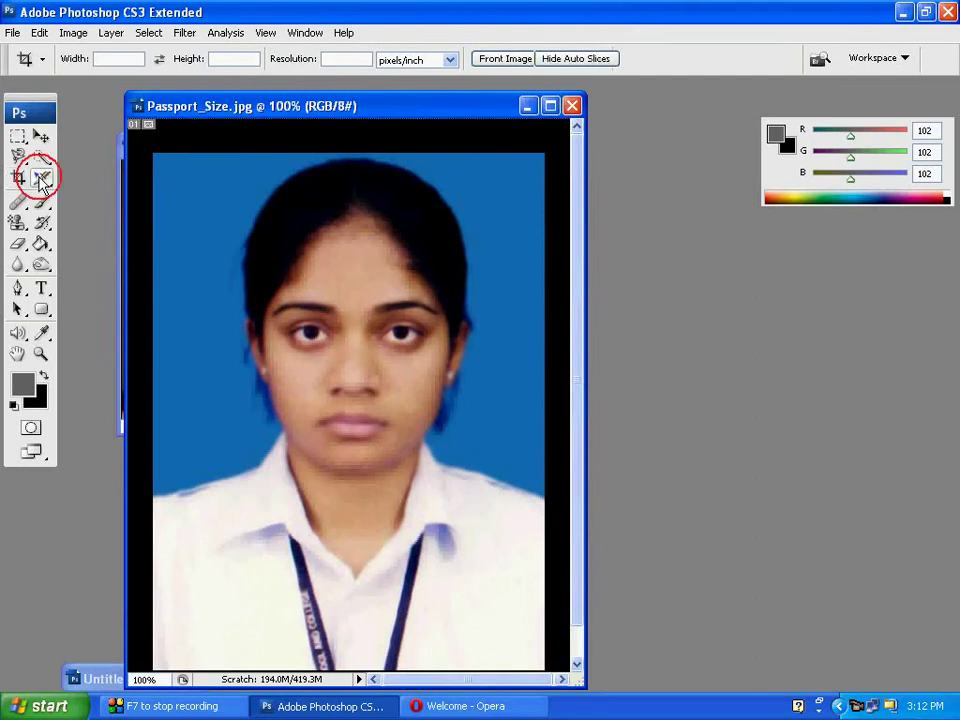
pyautogui.moveTo(38, 177); pyautogui.dragTo(77, 178)
pyautogui.click(40, 184)
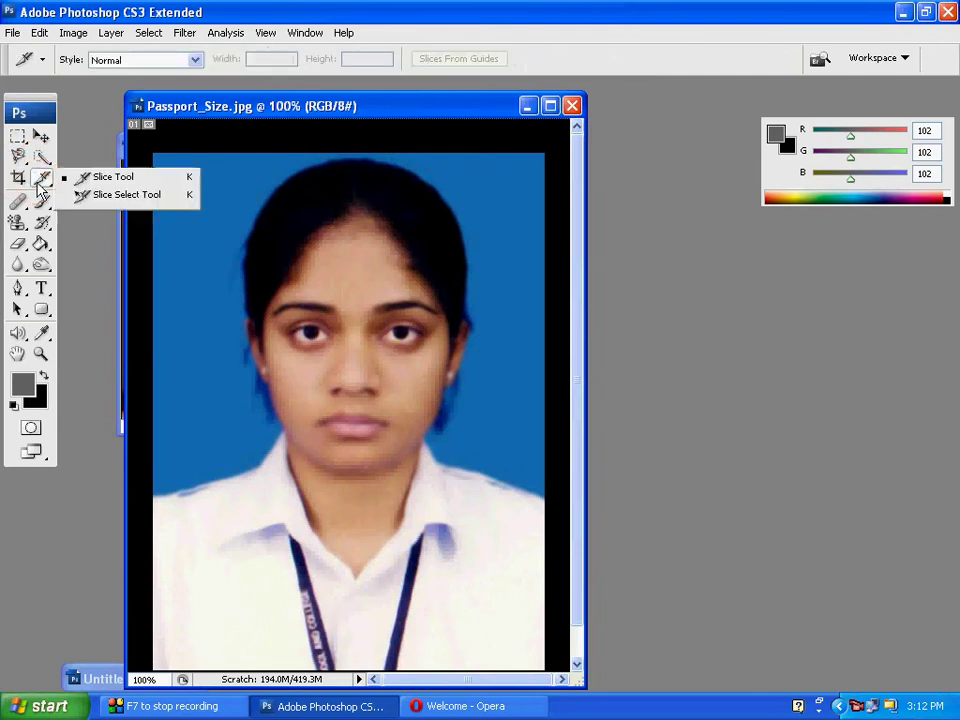
pyautogui.click(88, 180)
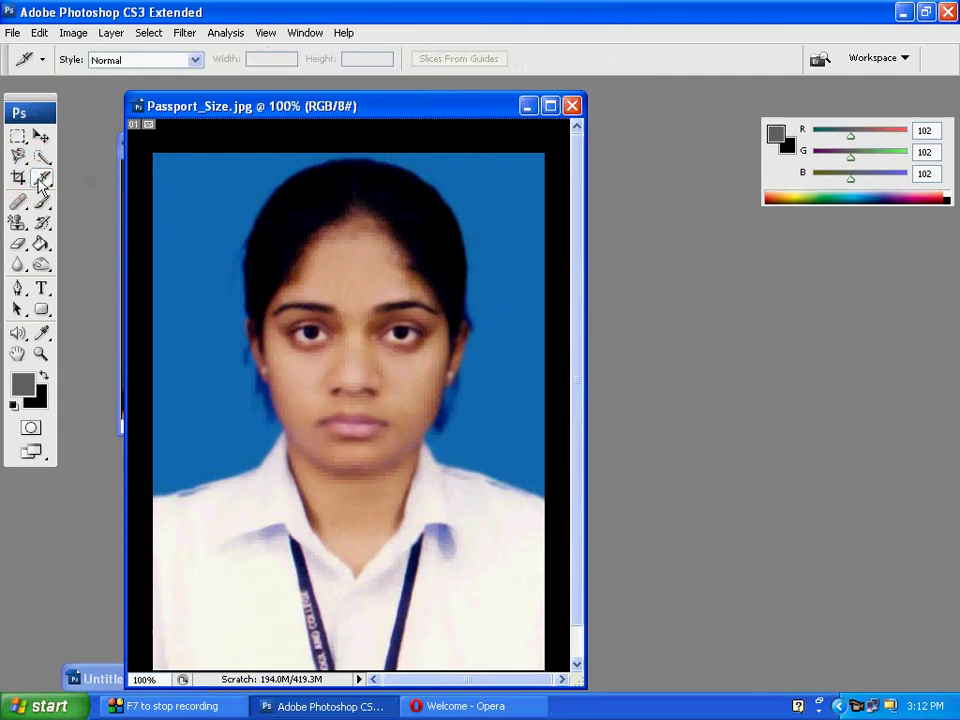
# Close Passport_Size.jpg without saving the changes and close images.jpeg.
pyautogui.click(573, 106)
pyautogui.click(486, 292)
pyautogui.click(306, 148)
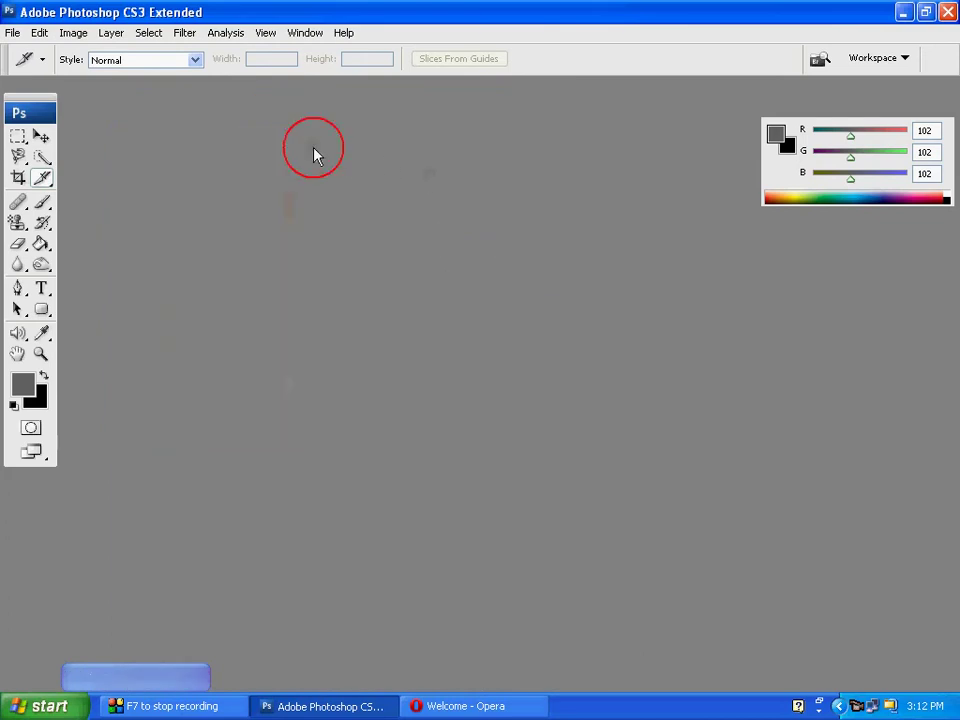
# Start opening an image and browse to the images1 folder on Local Disk (D:).
pyautogui.doubleClick(416, 268)
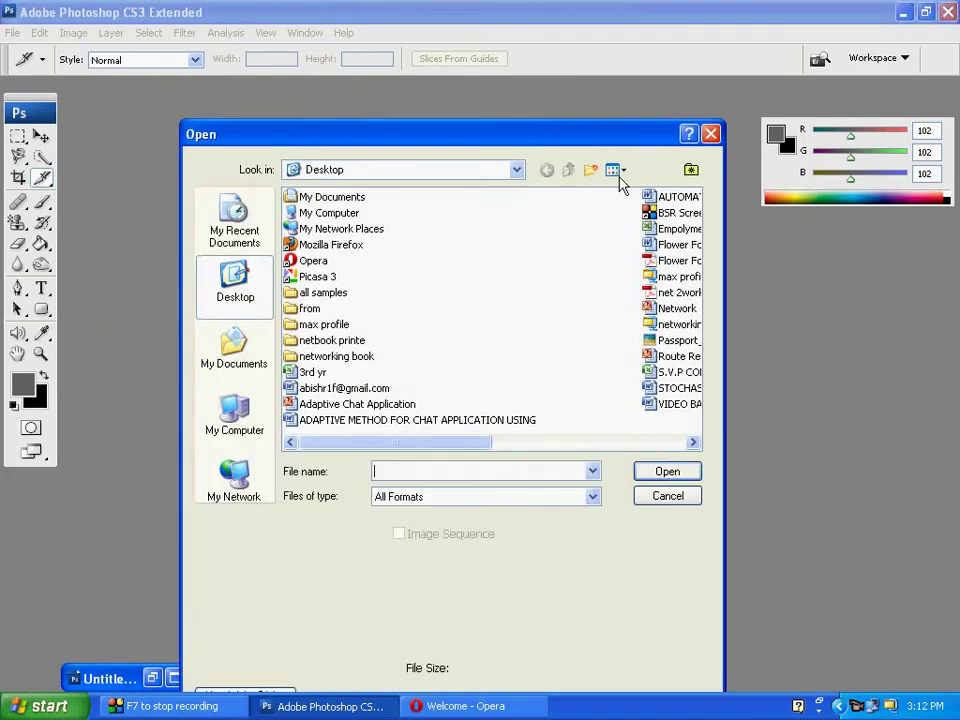
pyautogui.click(618, 172)
pyautogui.click(628, 192)
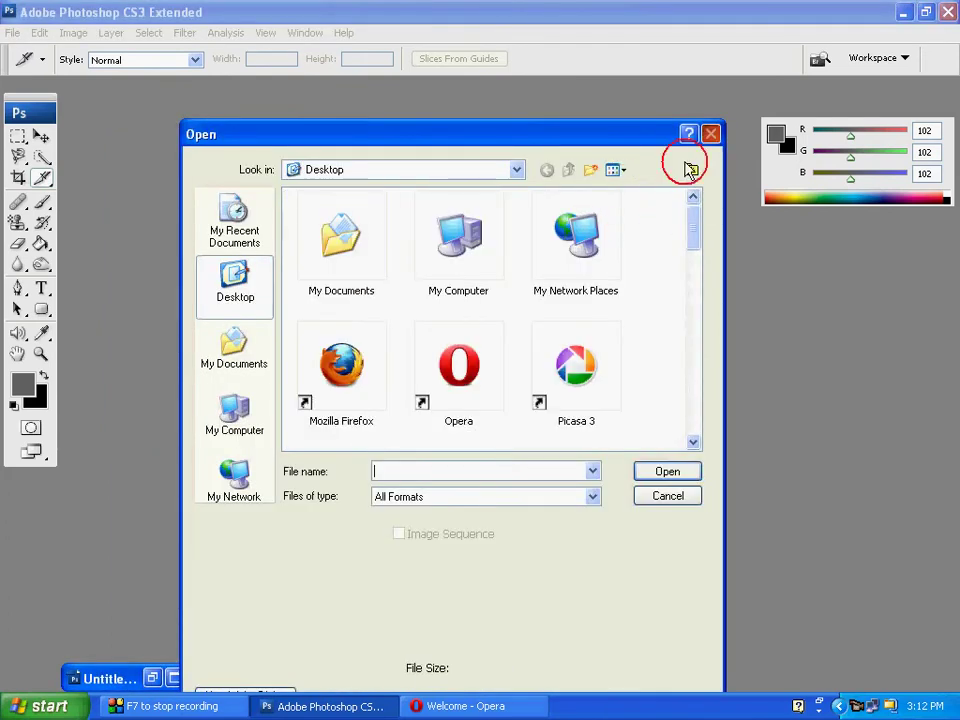
pyautogui.click(690, 170)
pyautogui.doubleClick(518, 244)
pyautogui.click(235, 410)
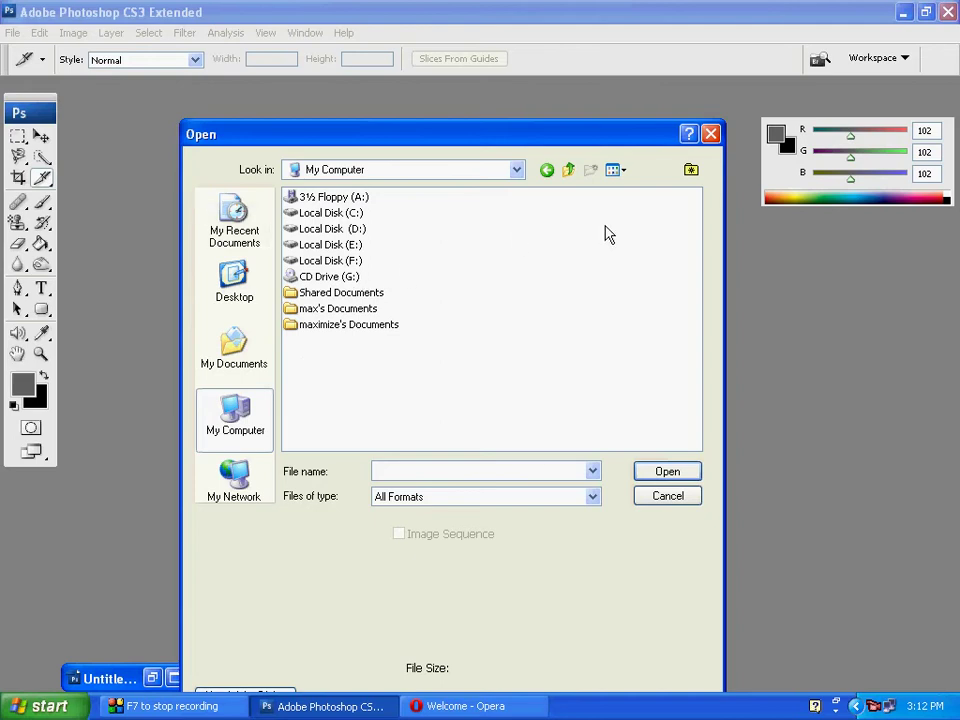
pyautogui.doubleClick(355, 236)
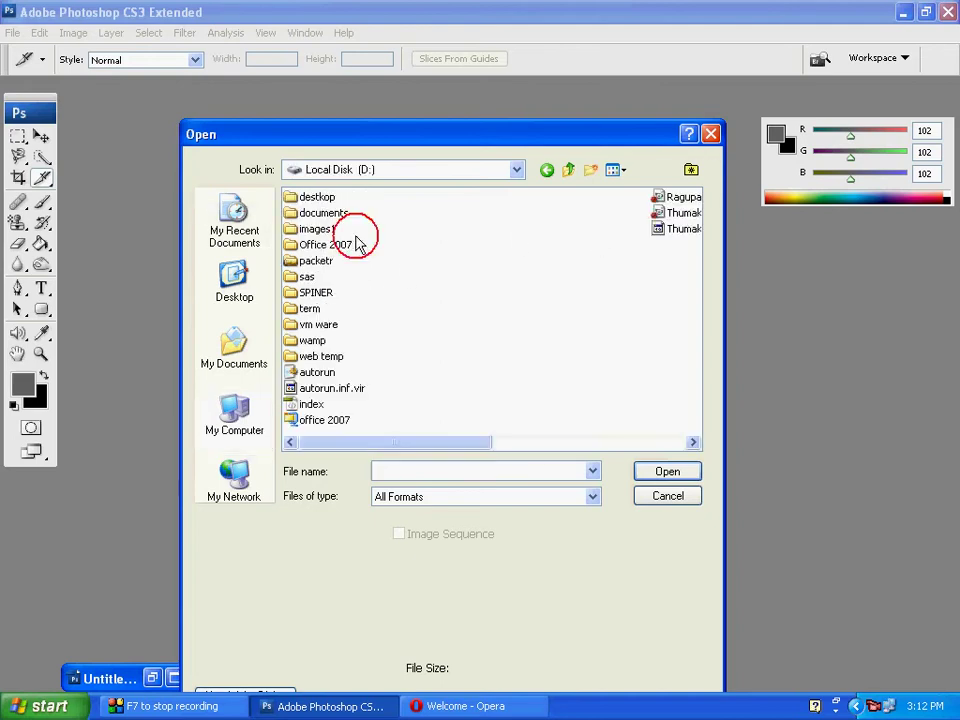
pyautogui.doubleClick(320, 224)
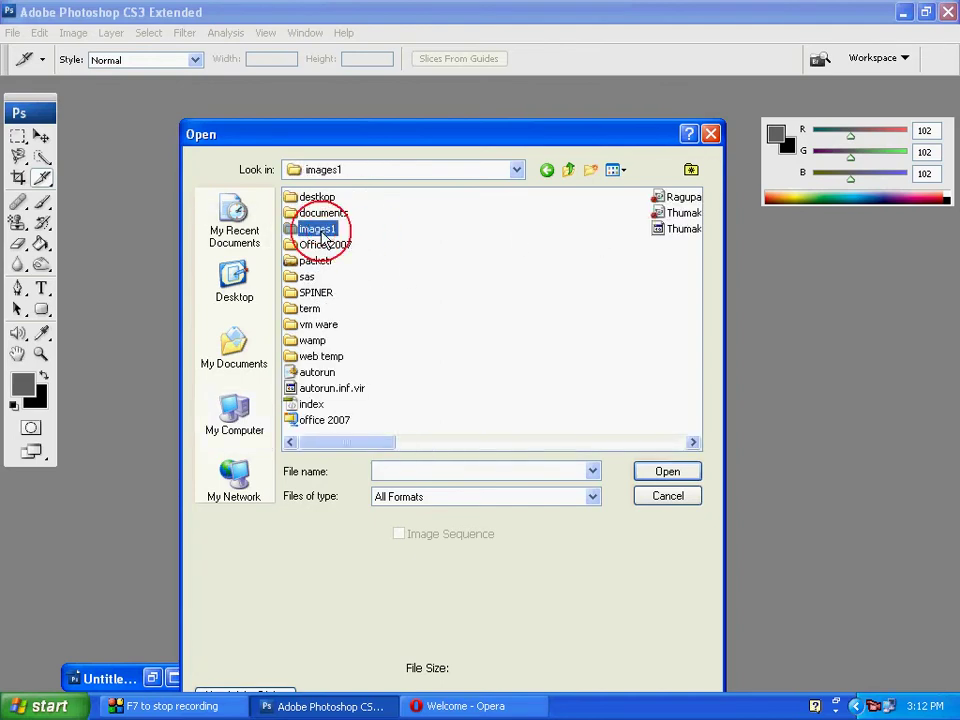
# Display the files as thumbnails, open demo-template from the sample templates folder and maximize its document window.
pyautogui.click(620, 172)
pyautogui.click(626, 190)
pyautogui.doubleClick(360, 360)
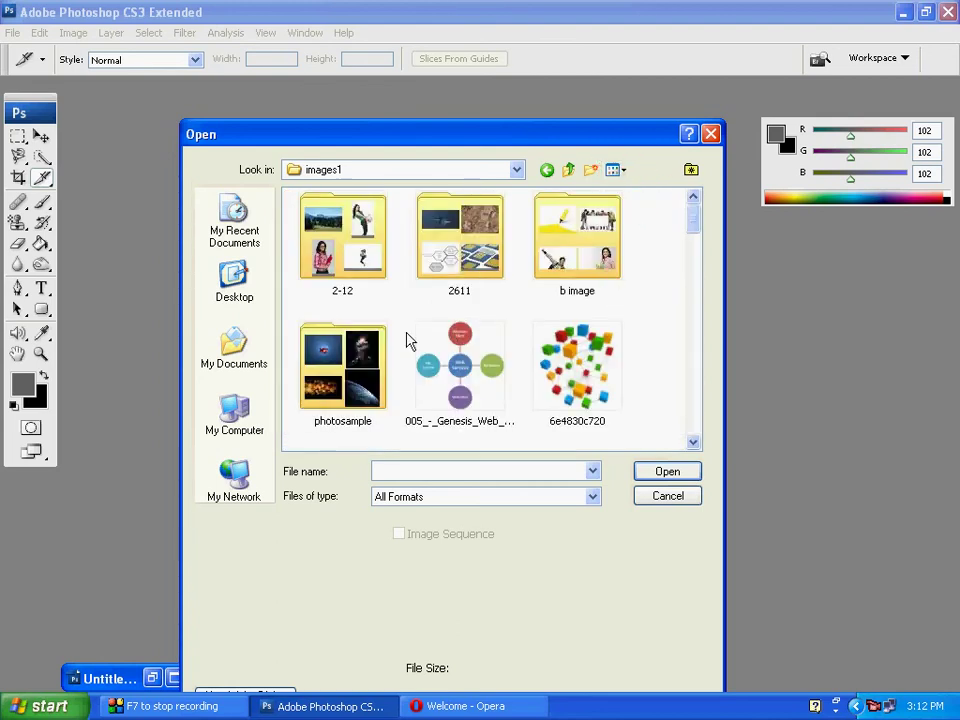
pyautogui.click(381, 247)
pyautogui.click(383, 250)
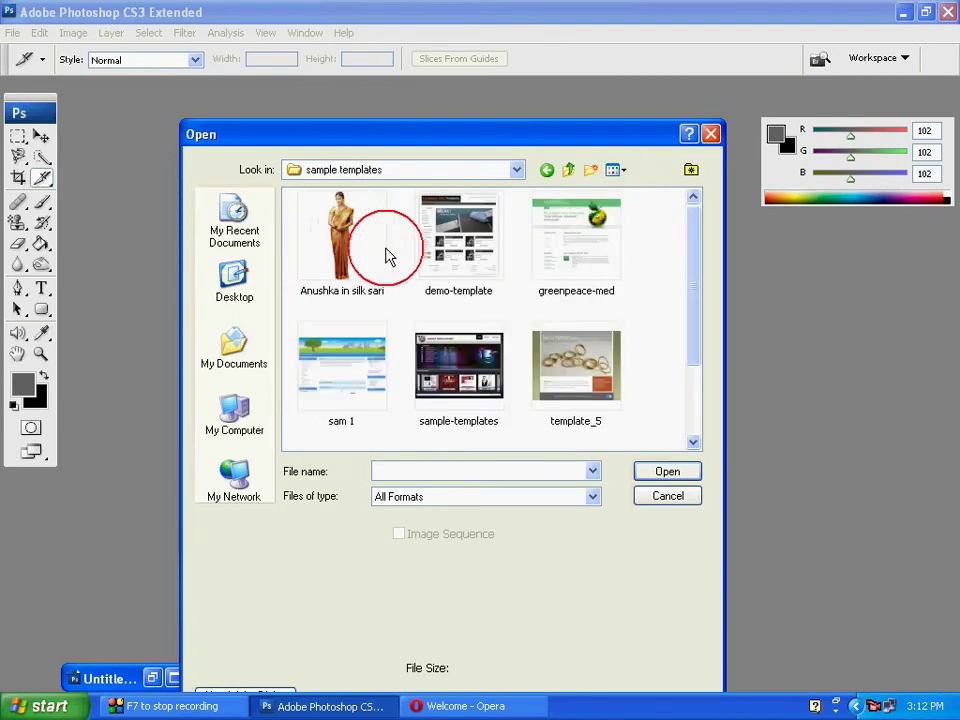
pyautogui.click(694, 240)
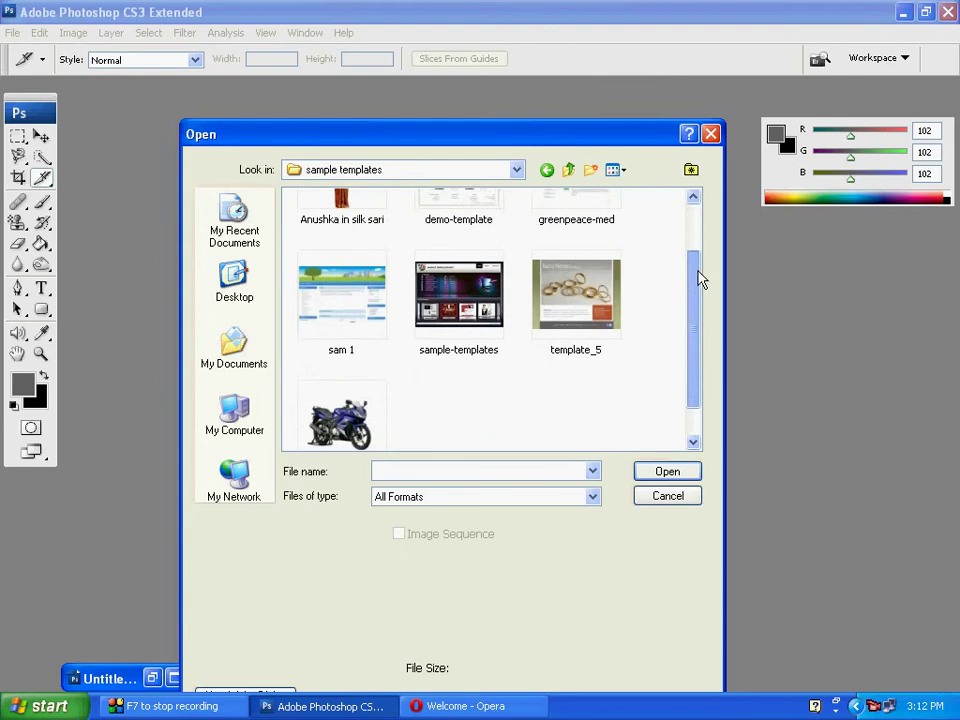
pyautogui.click(697, 223)
pyautogui.click(458, 243)
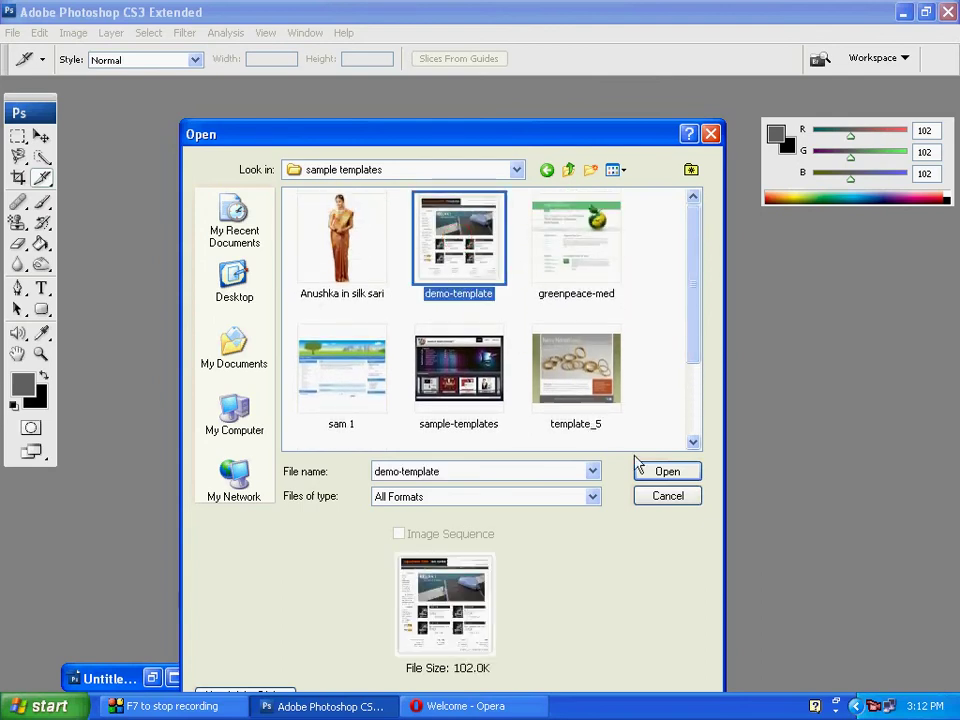
pyautogui.click(666, 471)
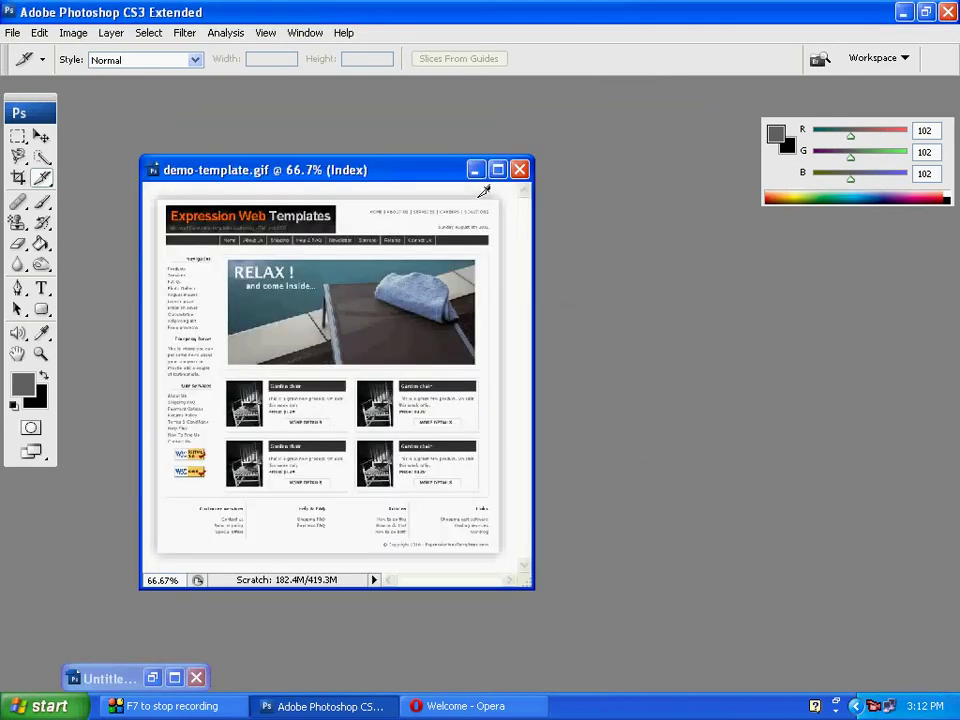
pyautogui.click(497, 170)
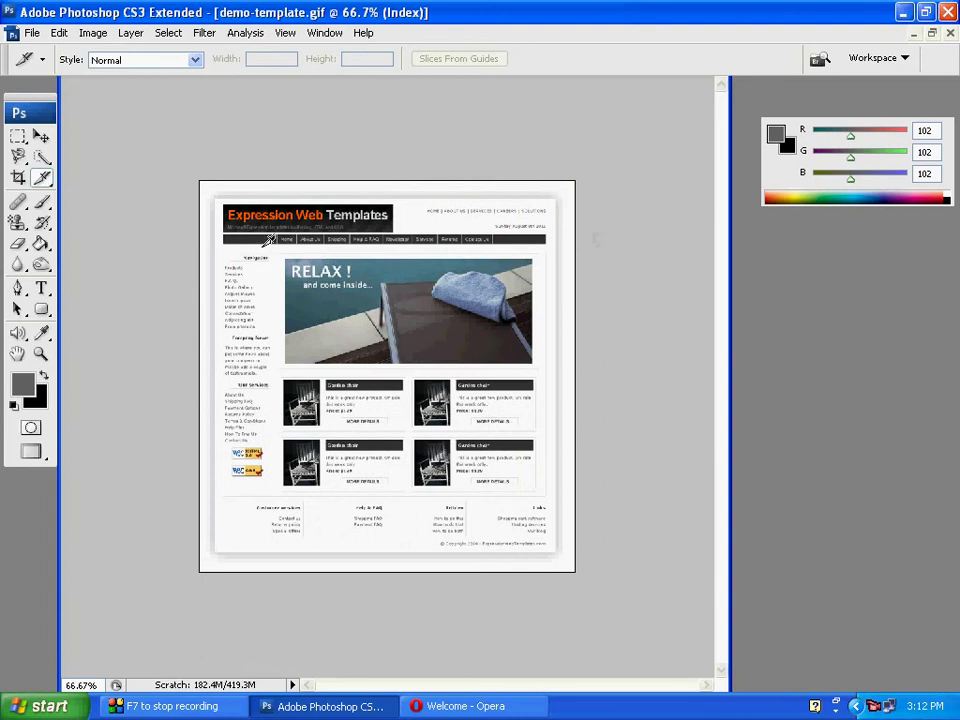
# Draw a separate slice around each menu item of the template's navigation bar, from Home to Contact Us.
pyautogui.hotkey('ctrl', '+')
pyautogui.hotkey('ctrl', '+')
pyautogui.scroll(5, 306, 195)
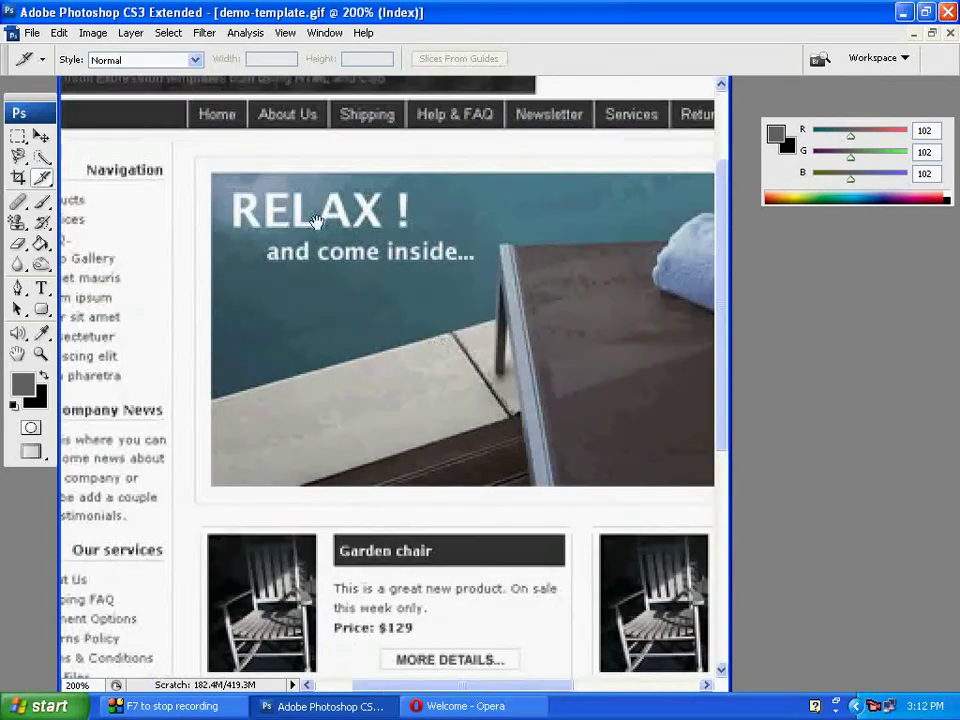
pyautogui.moveTo(332, 227); pyautogui.dragTo(285, 259)
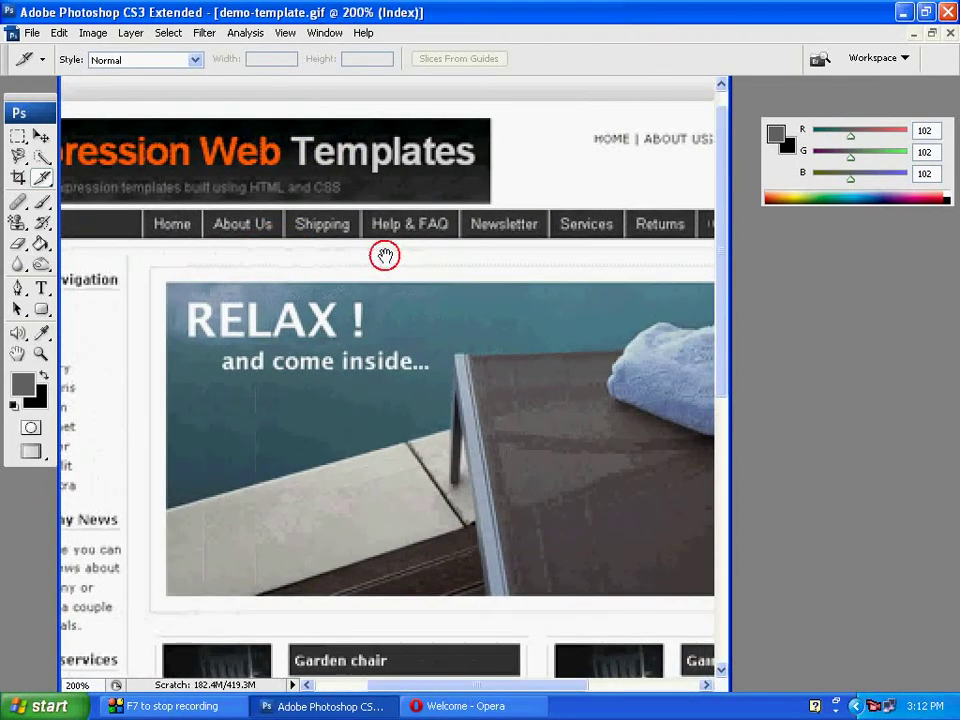
pyautogui.moveTo(386, 255); pyautogui.dragTo(326, 269)
pyautogui.moveTo(415, 280); pyautogui.dragTo(340, 286)
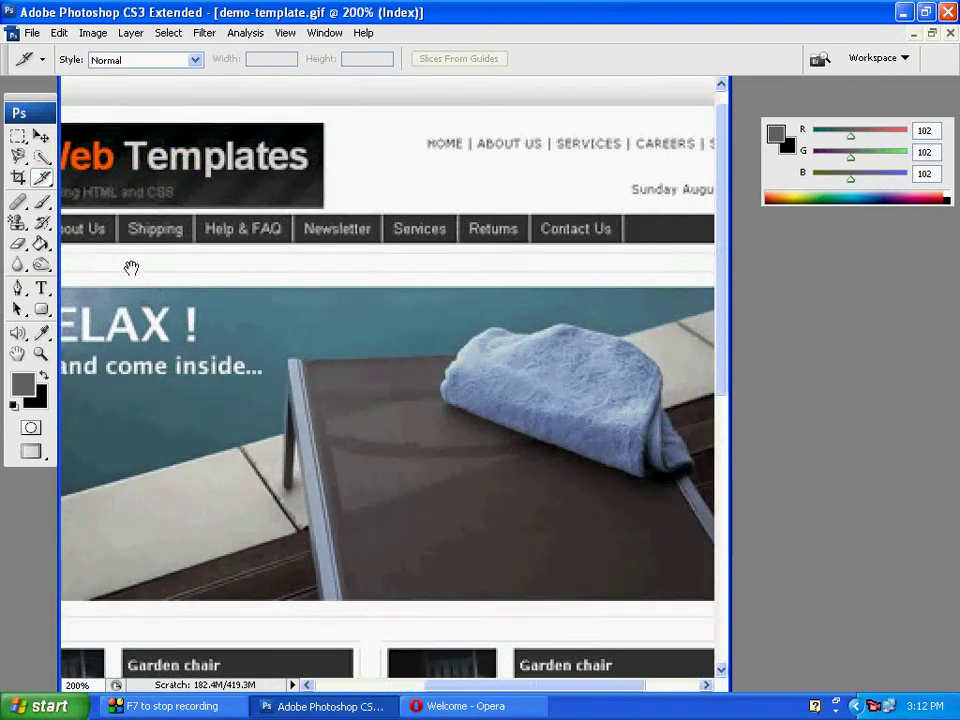
pyautogui.moveTo(131, 268); pyautogui.dragTo(317, 285)
pyautogui.moveTo(259, 266); pyautogui.dragTo(304, 272)
pyautogui.moveTo(200, 218)
pyautogui.mouseDown()
pyautogui.moveTo(251, 223)
pyautogui.moveTo(266, 251)
pyautogui.moveTo(289, 262)
pyautogui.moveTo(247, 250)
pyautogui.moveTo(316, 263)
pyautogui.moveTo(297, 261)
pyautogui.moveTo(347, 259)
pyautogui.moveTo(303, 245)
pyautogui.moveTo(395, 251)
pyautogui.moveTo(292, 240)
pyautogui.moveTo(392, 243)
pyautogui.mouseUp()
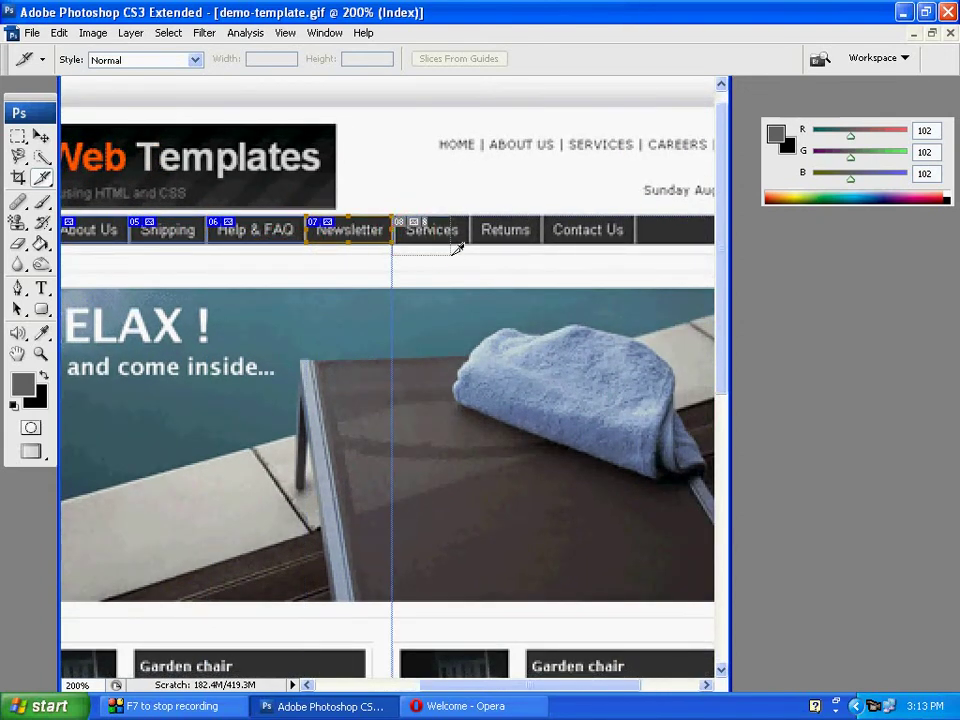
pyautogui.moveTo(394, 216)
pyautogui.mouseDown()
pyautogui.moveTo(469, 243)
pyautogui.moveTo(490, 228)
pyautogui.moveTo(540, 243)
pyautogui.mouseUp()
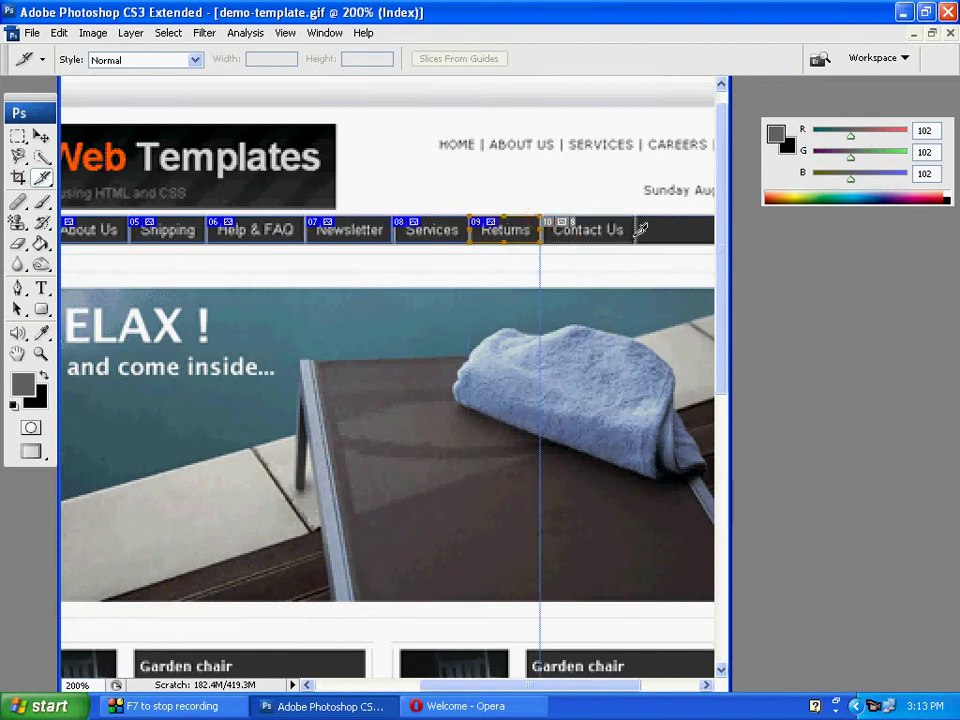
pyautogui.moveTo(634, 216); pyautogui.dragTo(536, 245)
pyautogui.hotkey('ctrl', '-')
pyautogui.hotkey('ctrl', '-')
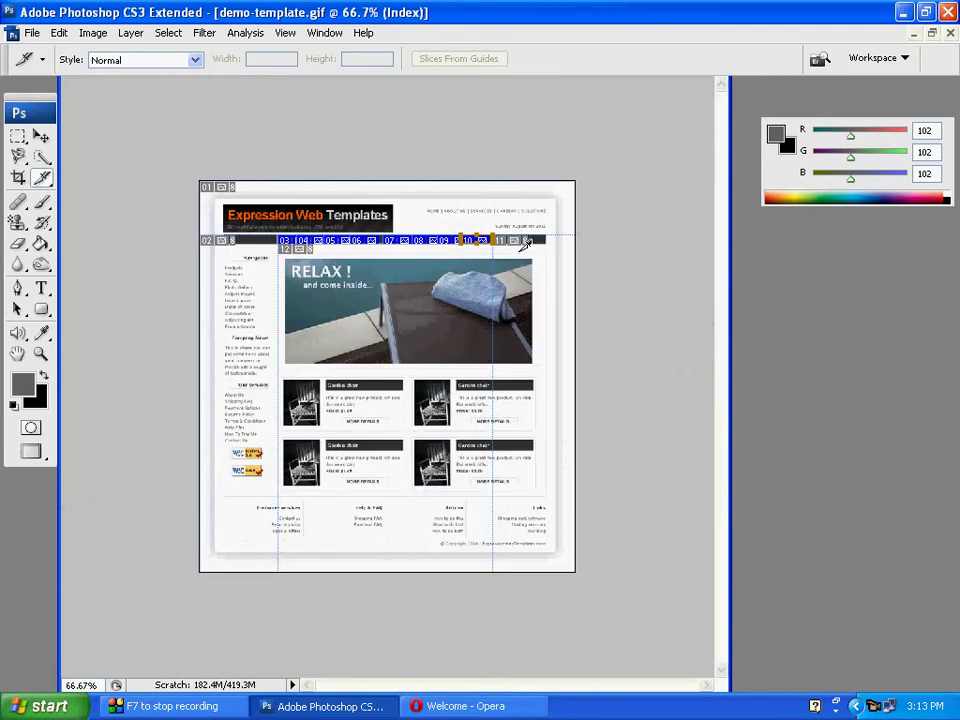
pyautogui.hotkey('ctrl', '+')
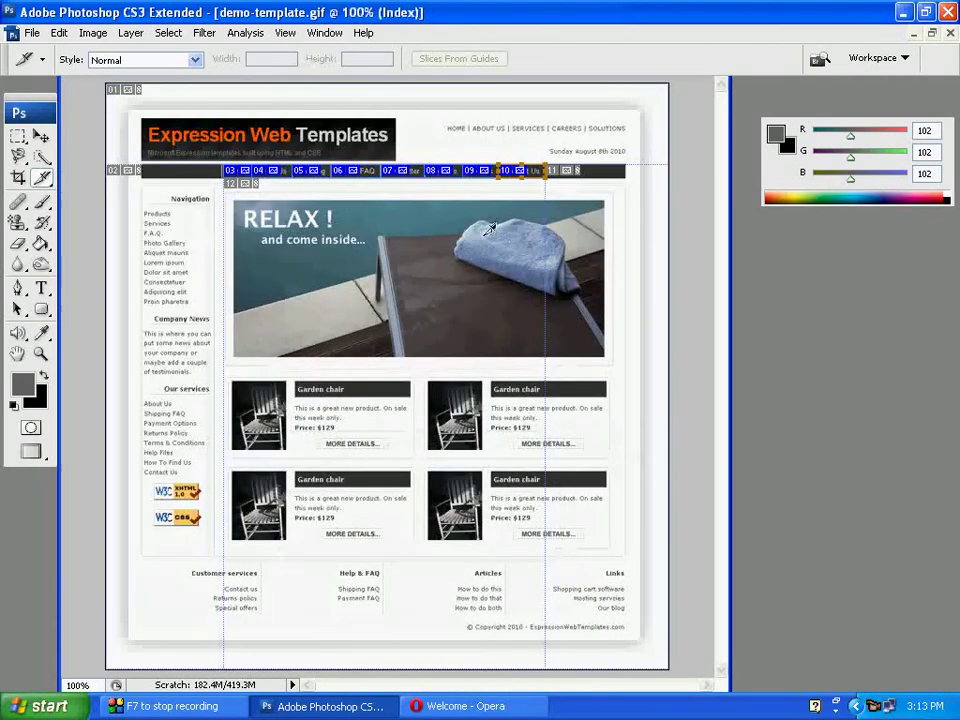
# Start exporting the sliced template with Save for Web & Devices and choose the Desktop as the destination.
pyautogui.click(30, 36)
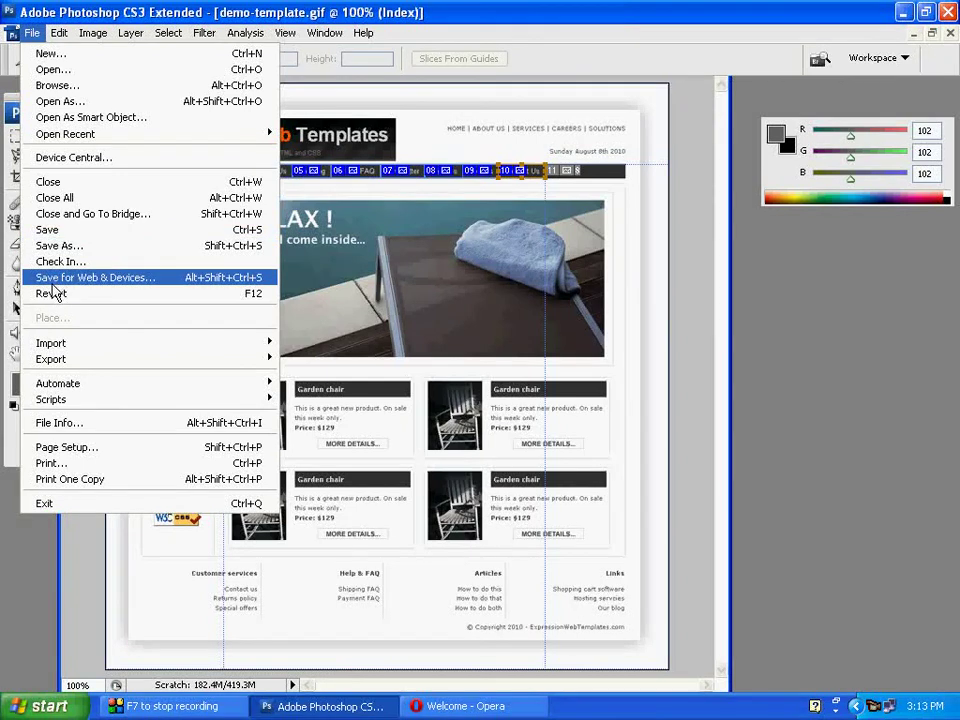
pyautogui.click(52, 280)
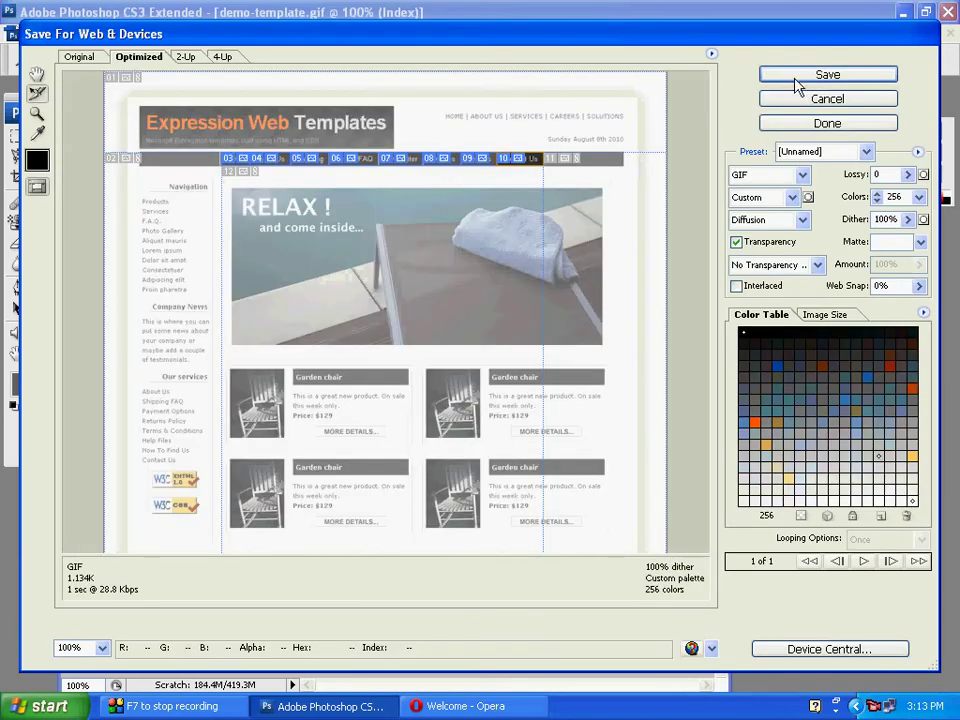
pyautogui.click(797, 77)
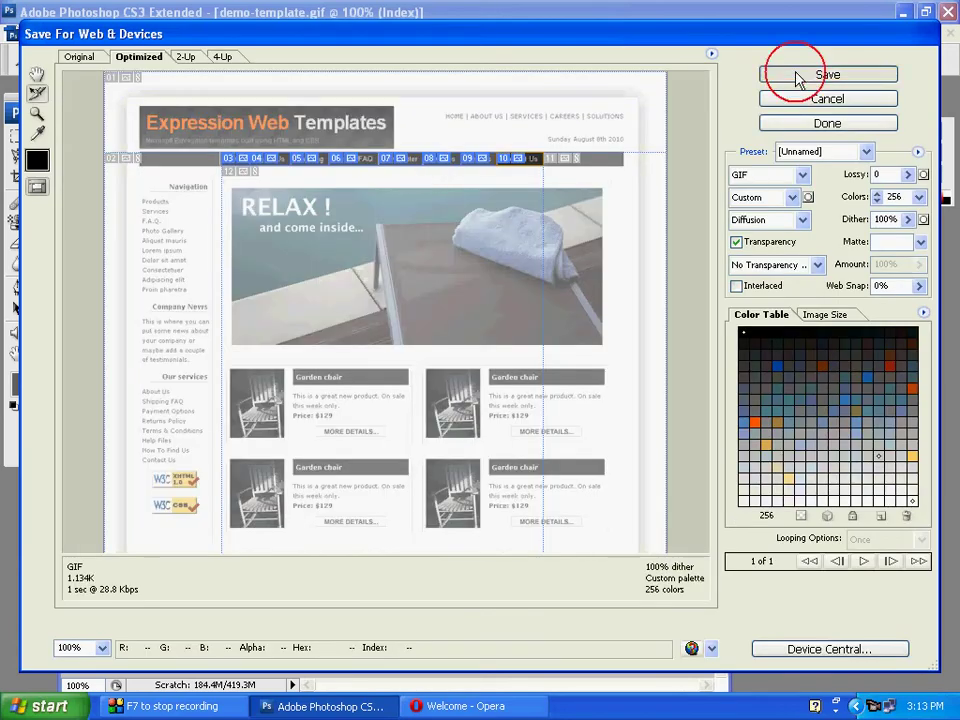
pyautogui.click(263, 288)
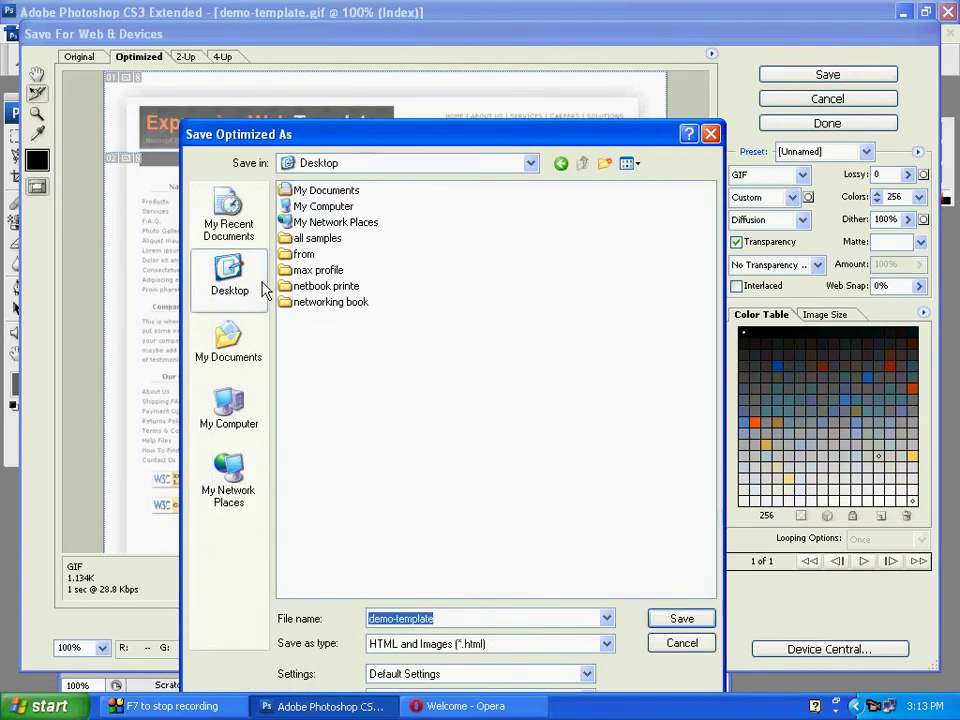
# Set the save type to Images Only (*.gif) and save the slices as demo-template.gif.
pyautogui.click(415, 643)
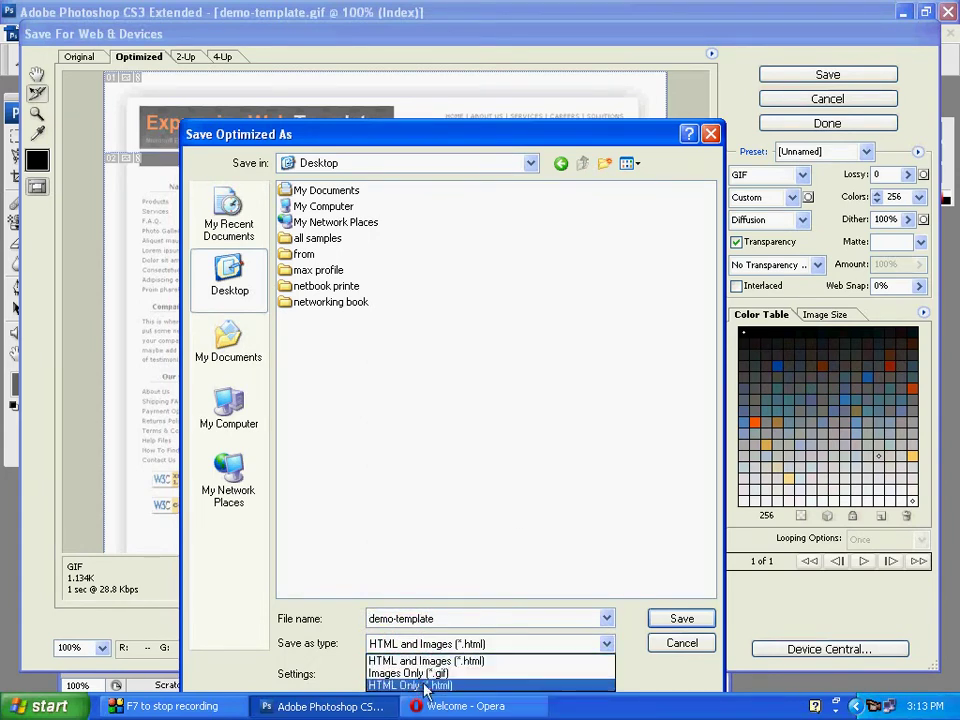
pyautogui.click(425, 675)
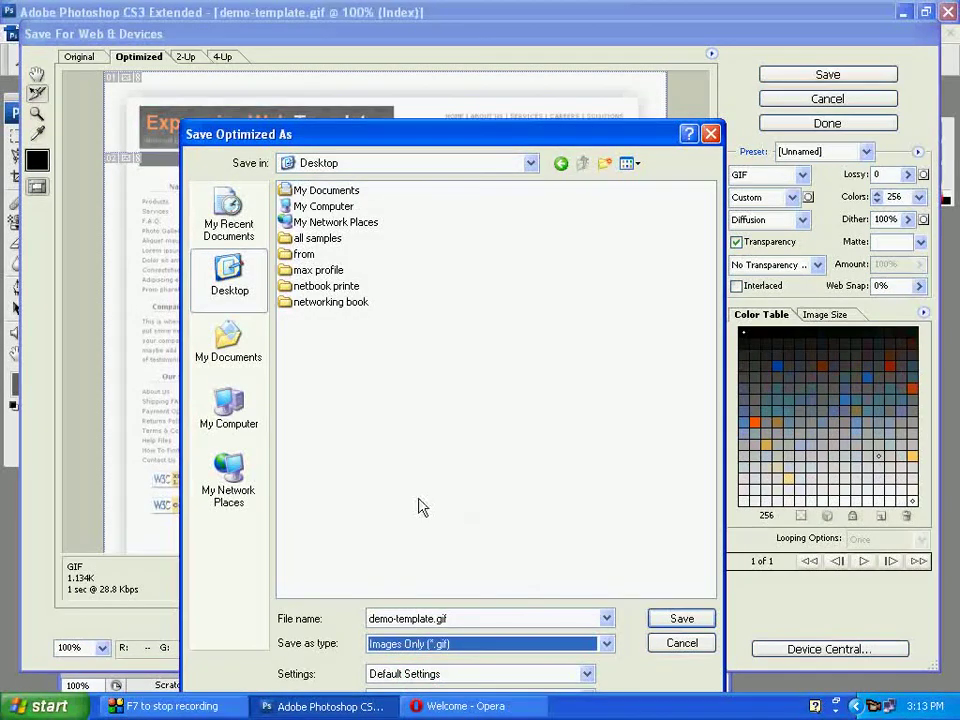
pyautogui.click(453, 646)
pyautogui.click(440, 662)
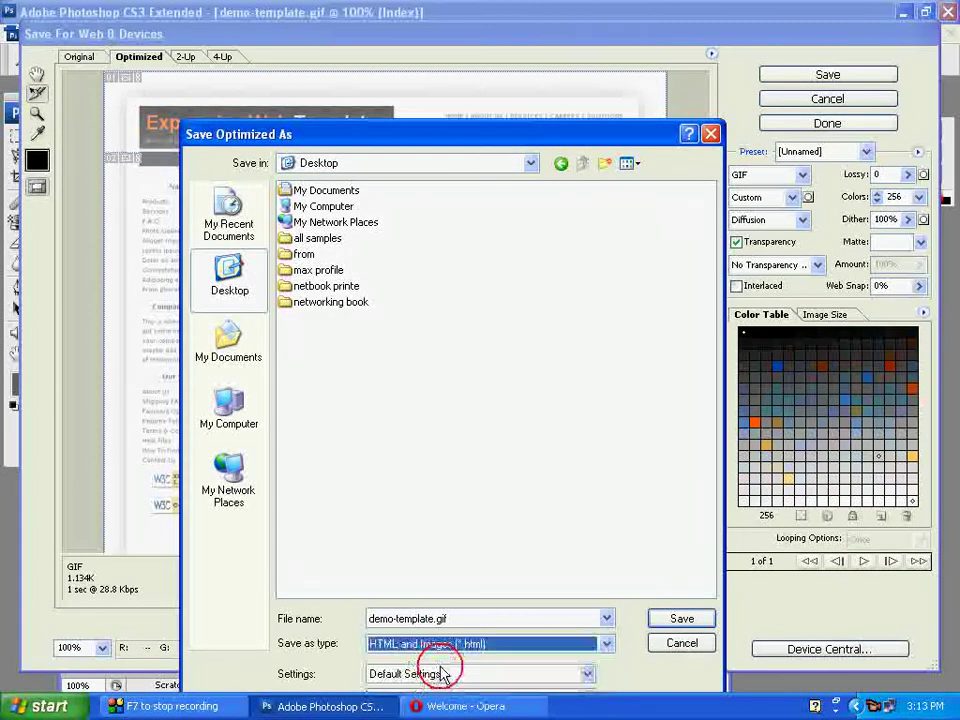
pyautogui.click(440, 644)
pyautogui.click(432, 672)
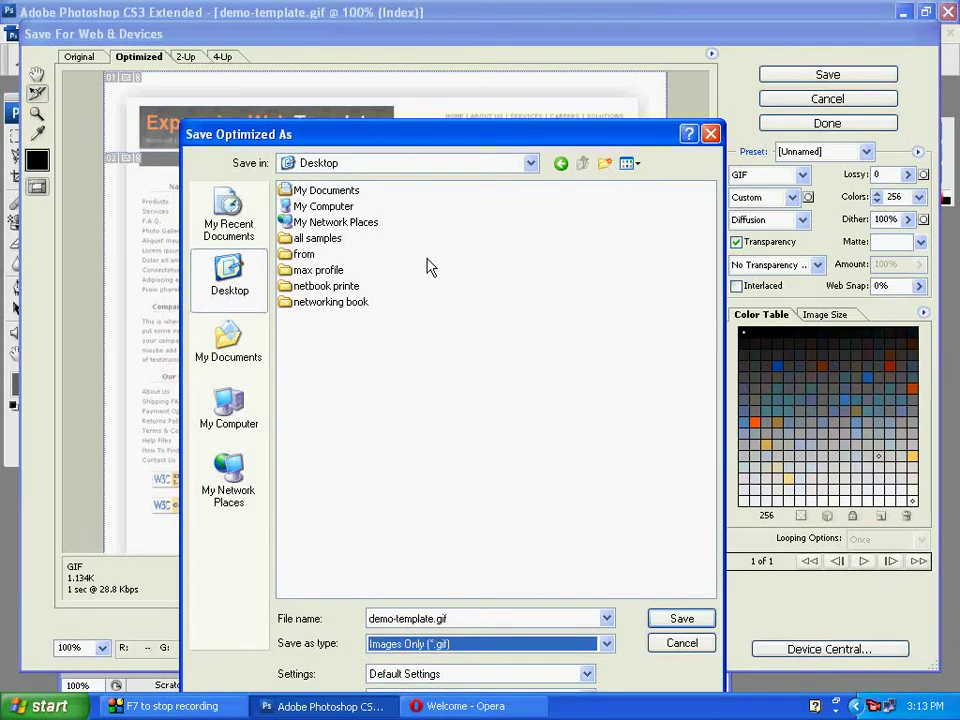
pyautogui.click(652, 626)
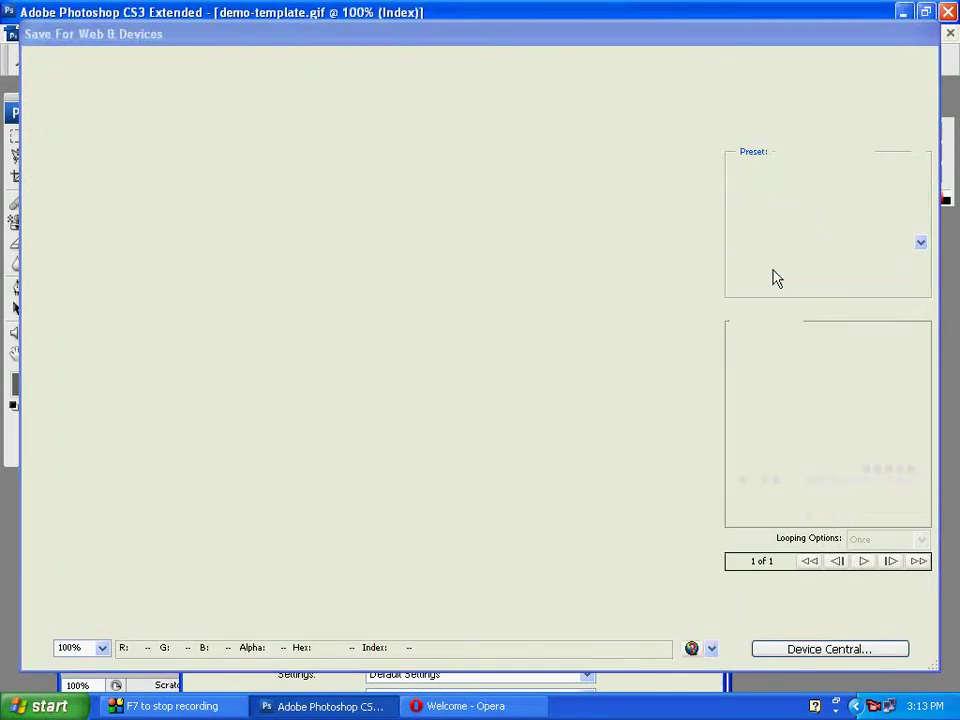
# Show the Windows desktop and open the exported images folder.
pyautogui.press('super+d')
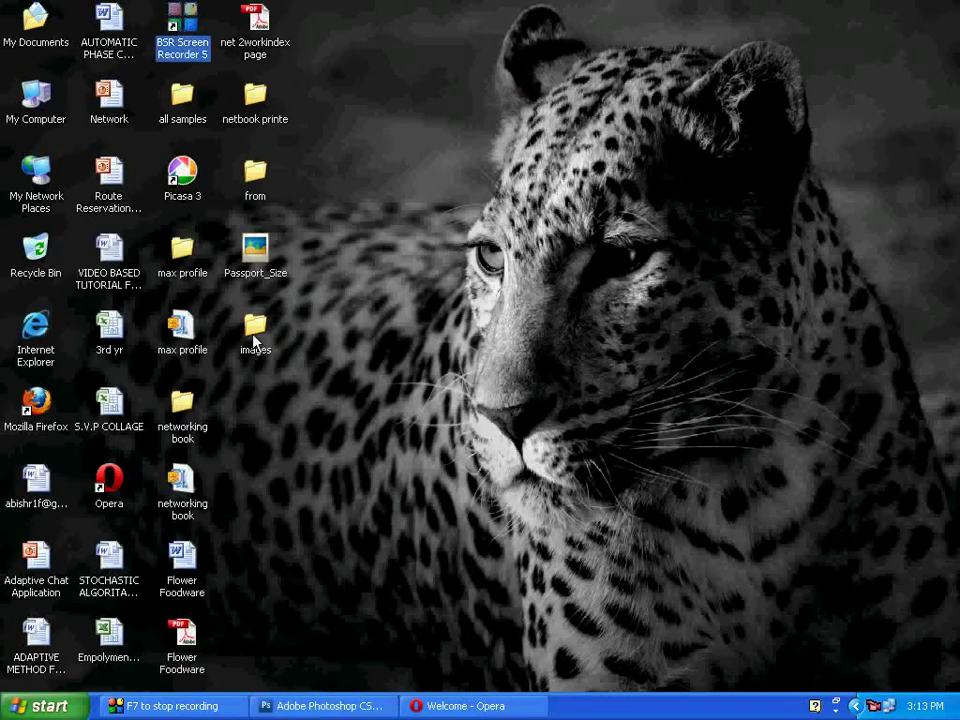
pyautogui.click(281, 313)
pyautogui.click(229, 349)
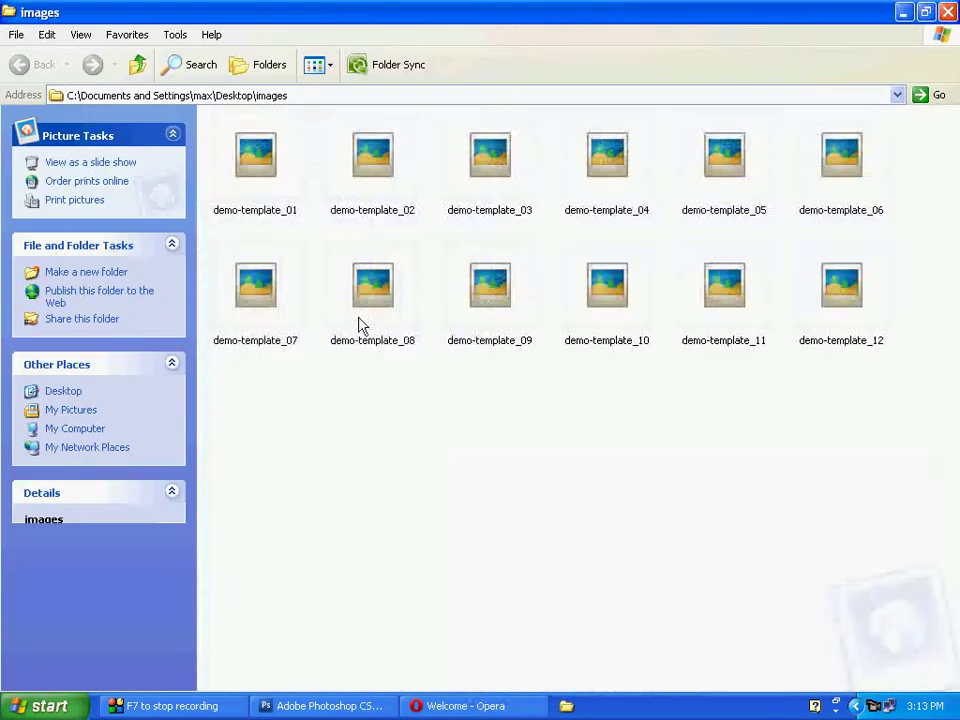
# Open demo-template_01 in the Picasa Photo Viewer and page through the exported slices up to demo-template_08.
pyautogui.click(264, 188)
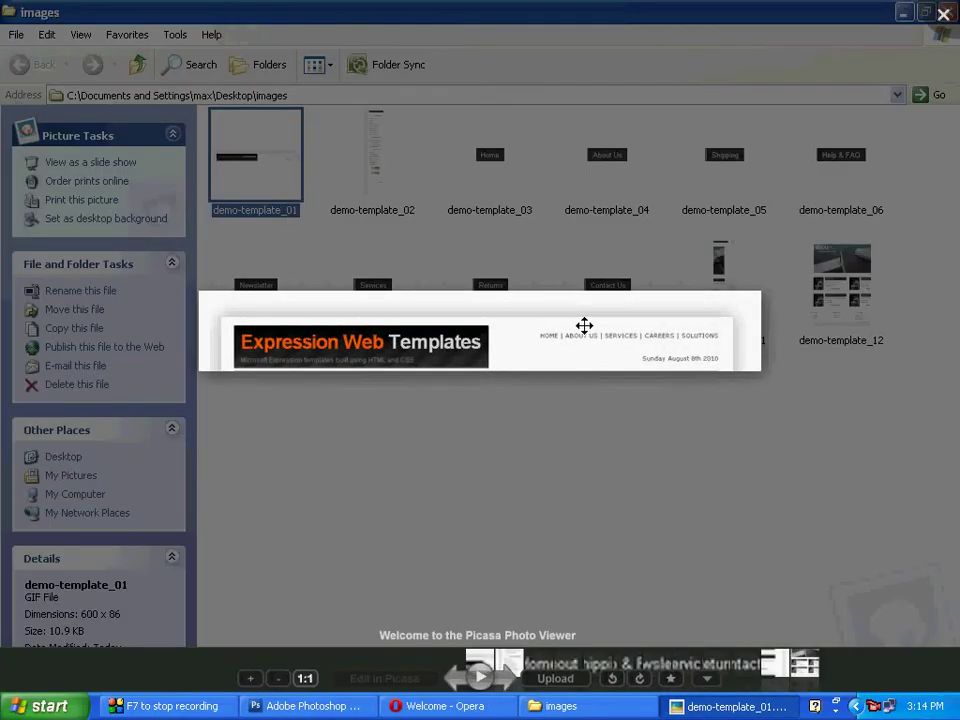
pyautogui.press('Right')
pyautogui.press('Right')
pyautogui.press('Right')
pyautogui.press('Right')
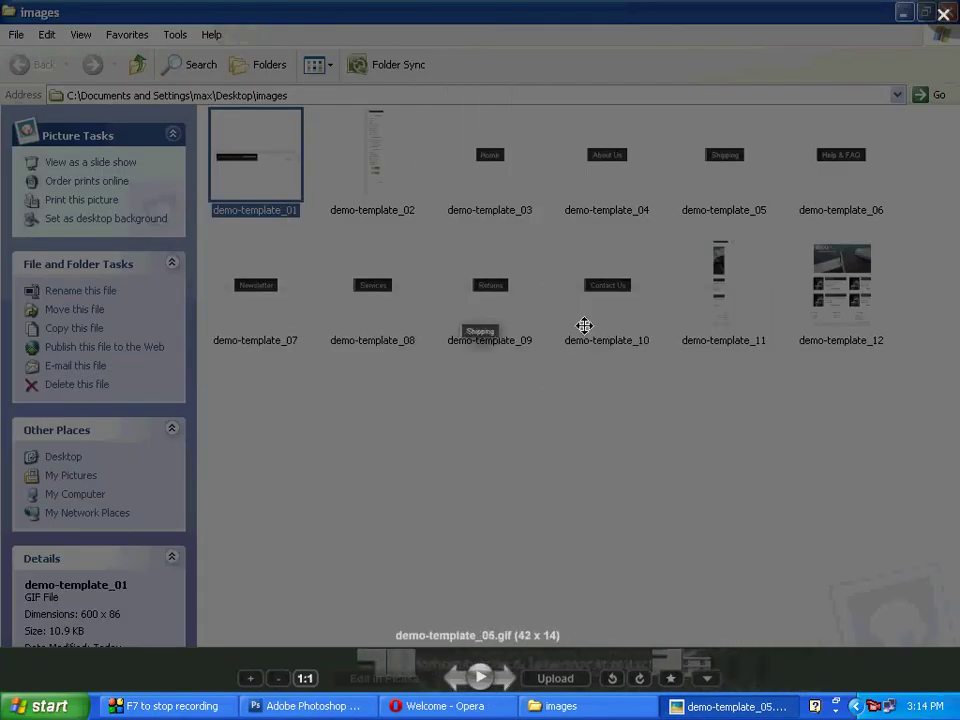
pyautogui.press('Left')
pyautogui.press('Left')
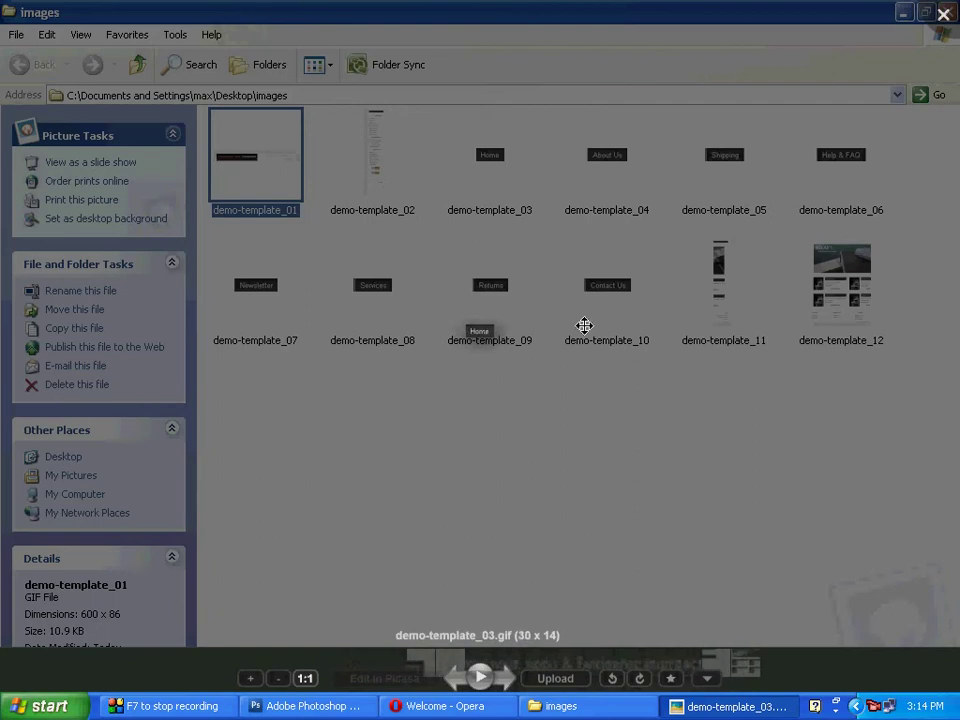
pyautogui.press('Right')
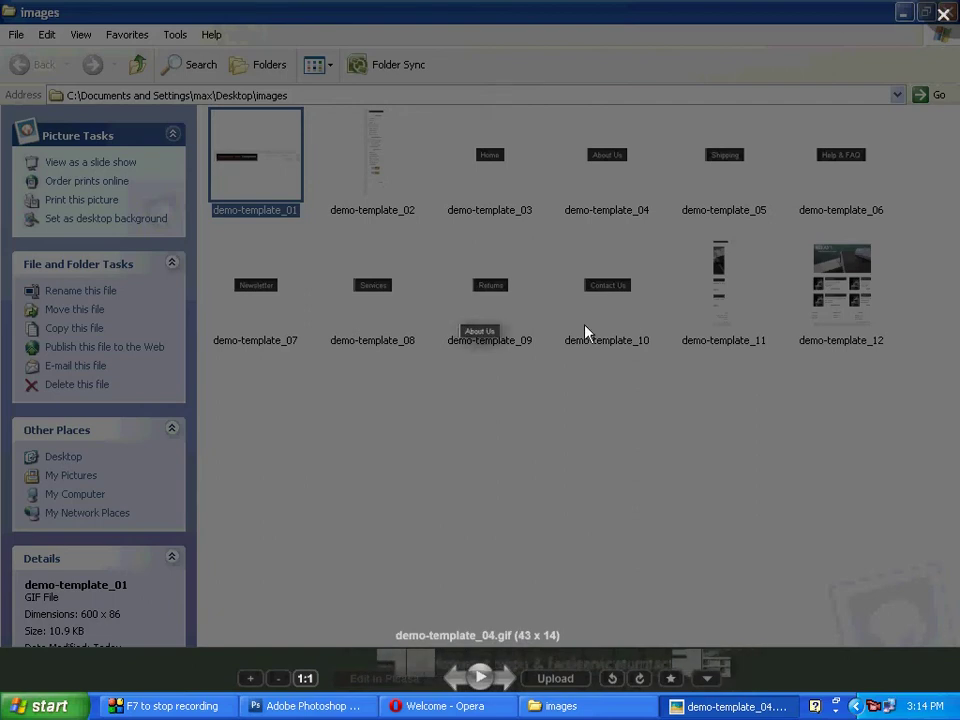
pyautogui.press('Right')
pyautogui.press('Right')
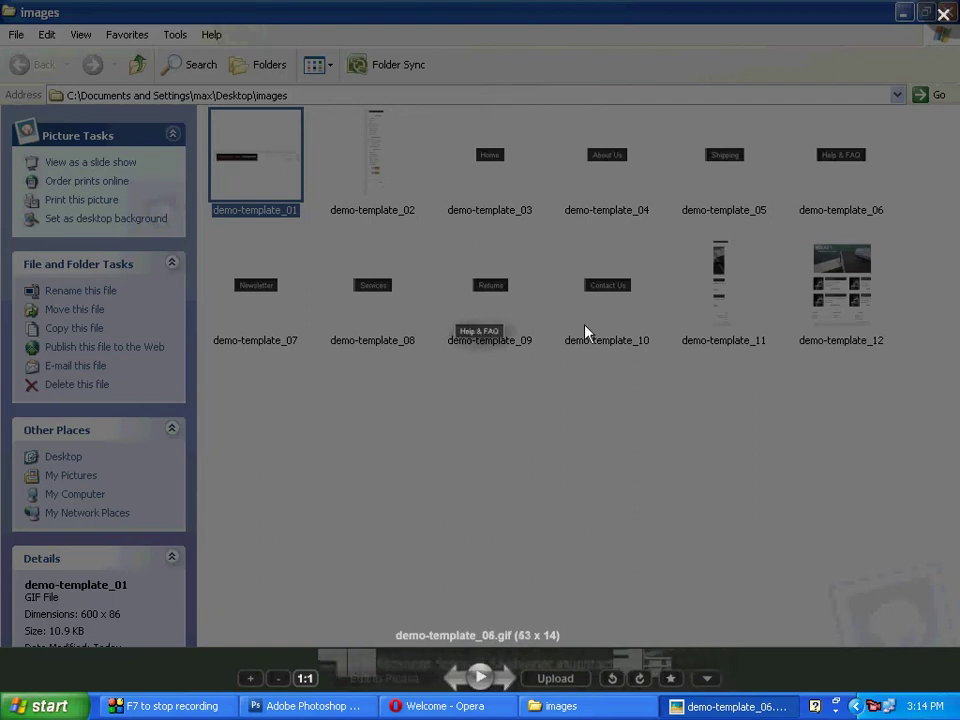
pyautogui.press('Right')
pyautogui.press('Right')
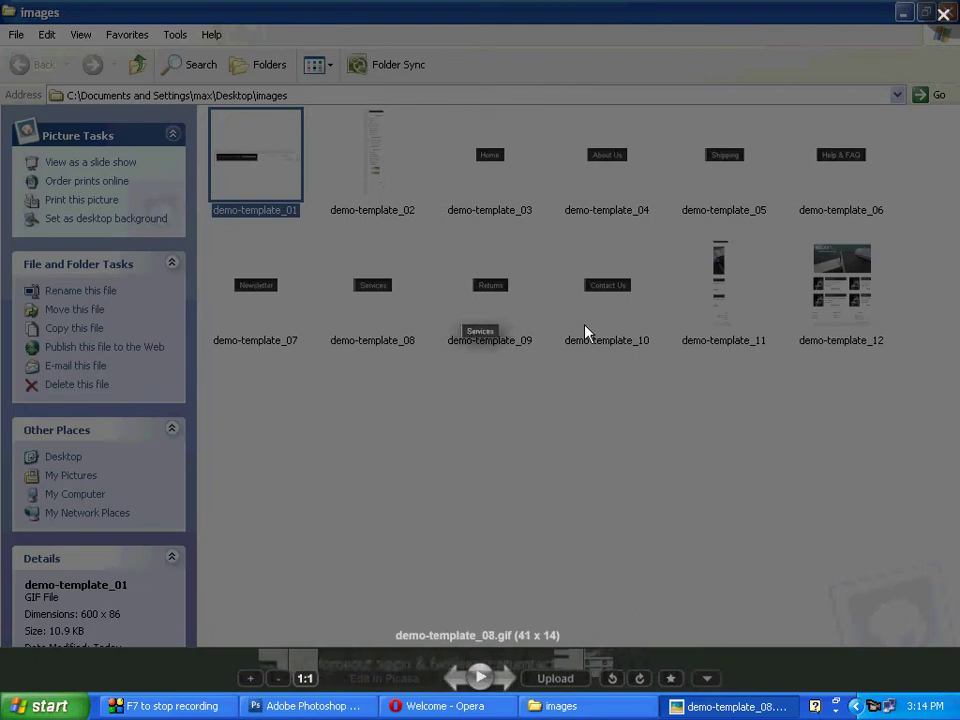
# Page through the remaining exported slices up to demo-template_11 and close the photo viewer.
pyautogui.press('Right')
pyautogui.press('Right')
pyautogui.press('Right')
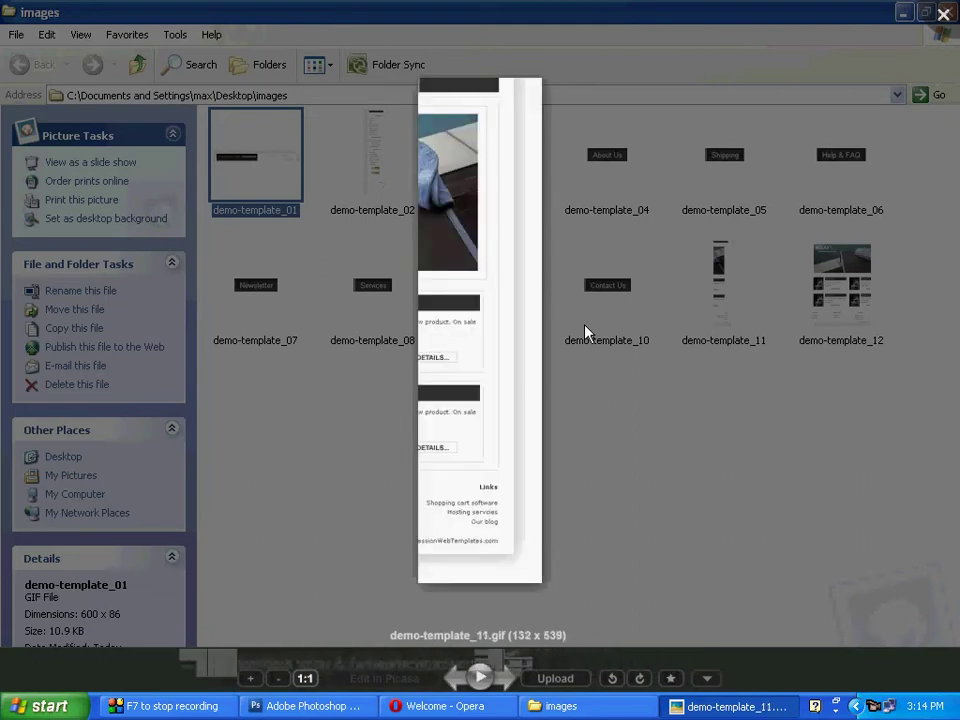
pyautogui.press('Escape')
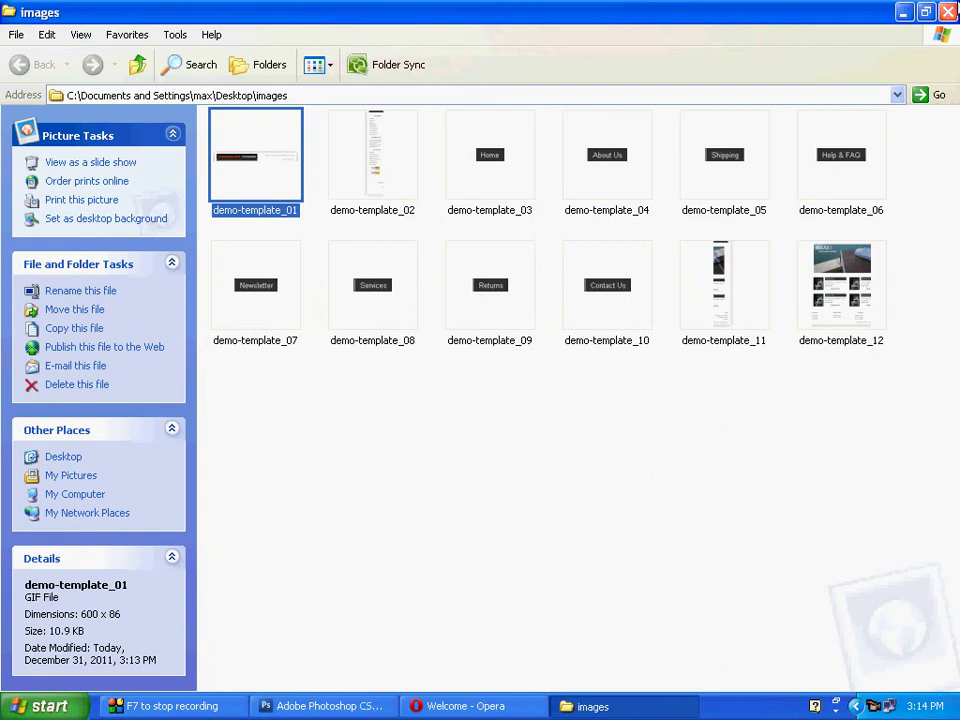
# Close the images folder and switch back to Photoshop with the sliced demo-template.gif.
pyautogui.click(947, 12)
pyautogui.click(230, 706)
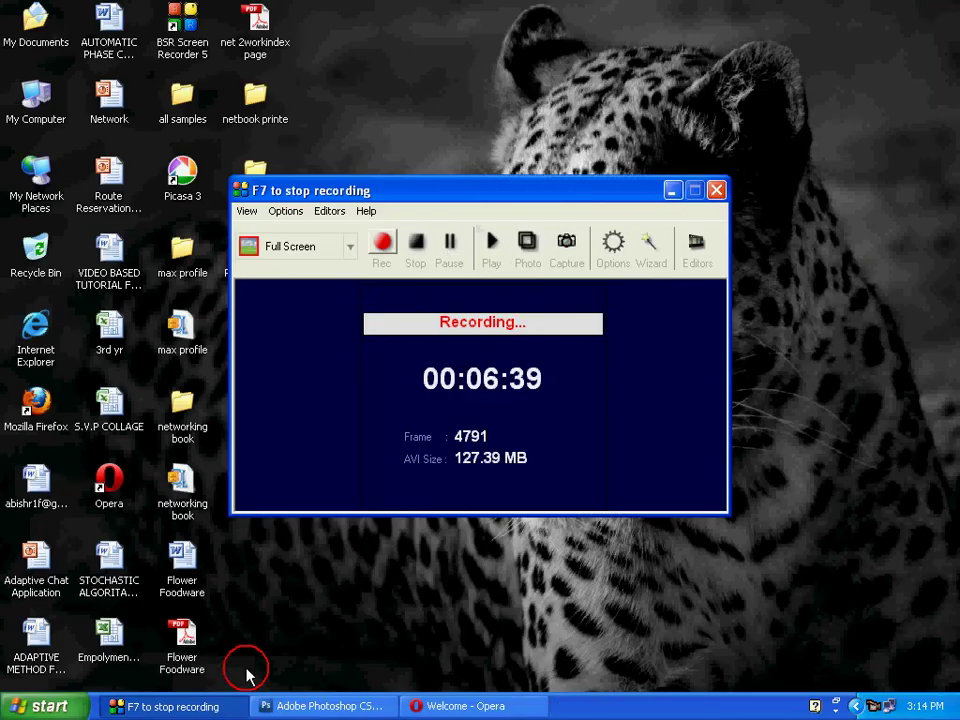
pyautogui.click(335, 706)
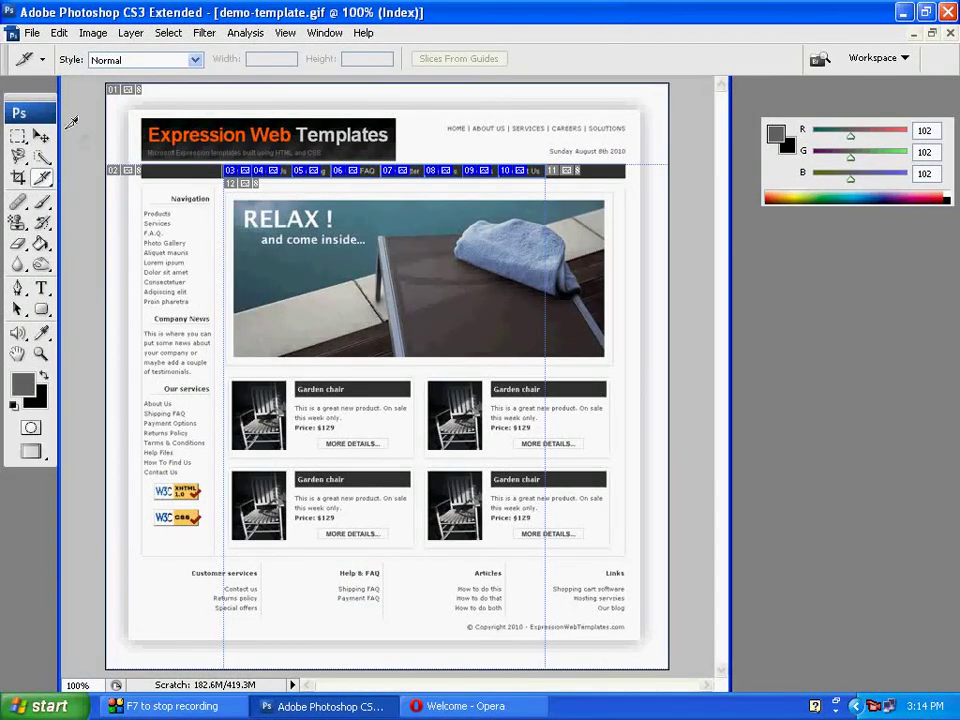
# With the Slice Select Tool, stretch the Home slice leftward past the menu bar and the About Us slice upward above the header.
pyautogui.click(38, 183)
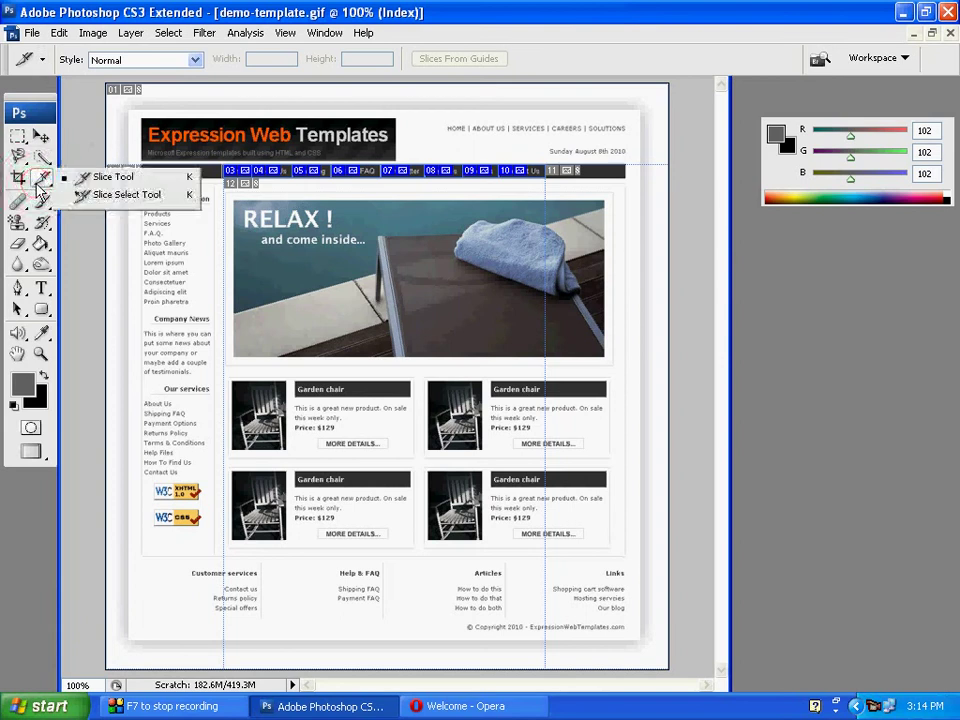
pyautogui.click(90, 197)
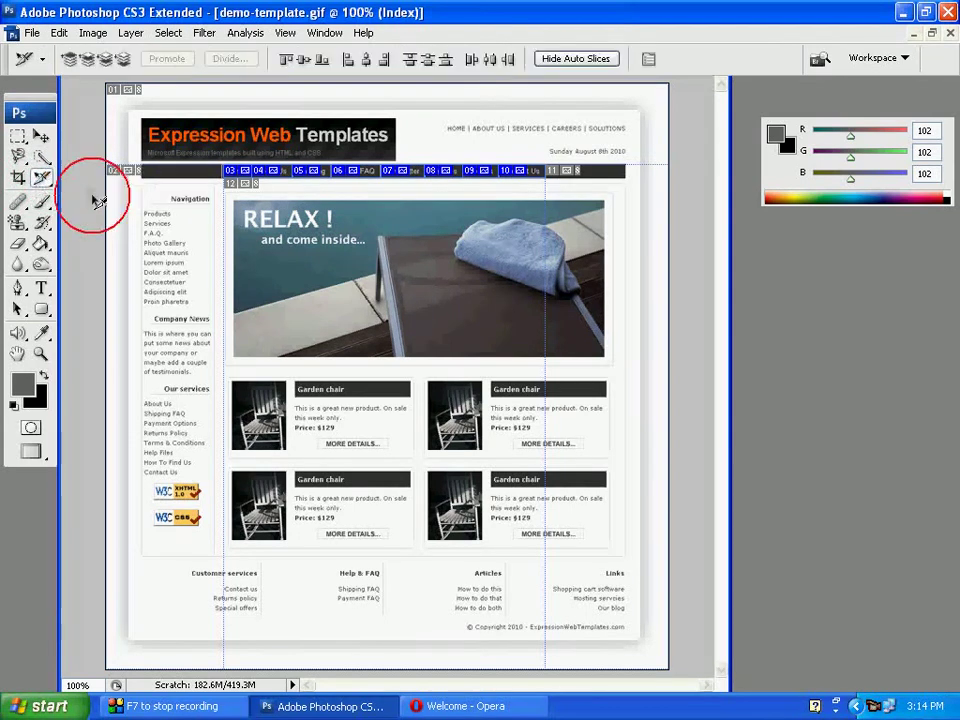
pyautogui.click(229, 172)
pyautogui.moveTo(224, 171); pyautogui.dragTo(130, 171)
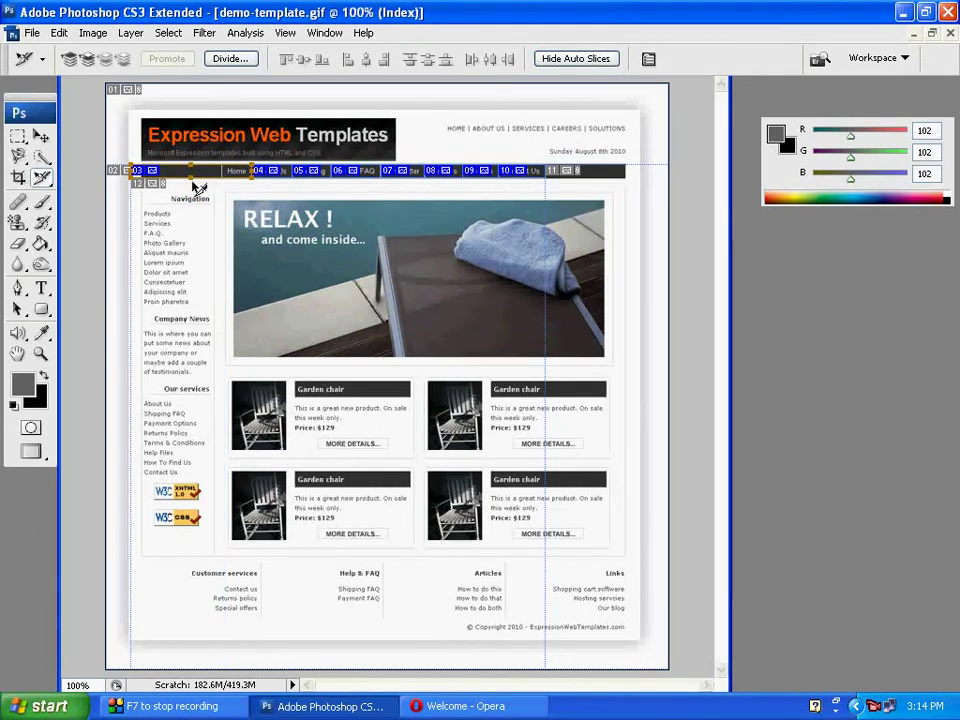
pyautogui.click(272, 172)
pyautogui.moveTo(273, 165); pyautogui.dragTo(272, 105)
pyautogui.click(315, 170)
pyautogui.doubleClick(317, 167)
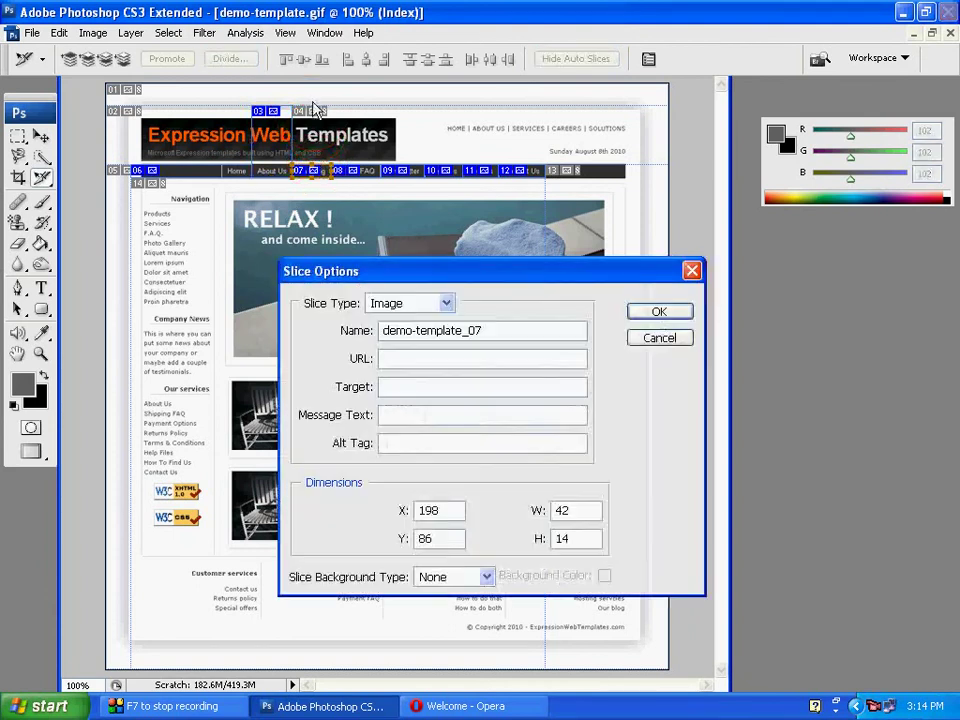
pyautogui.click(660, 339)
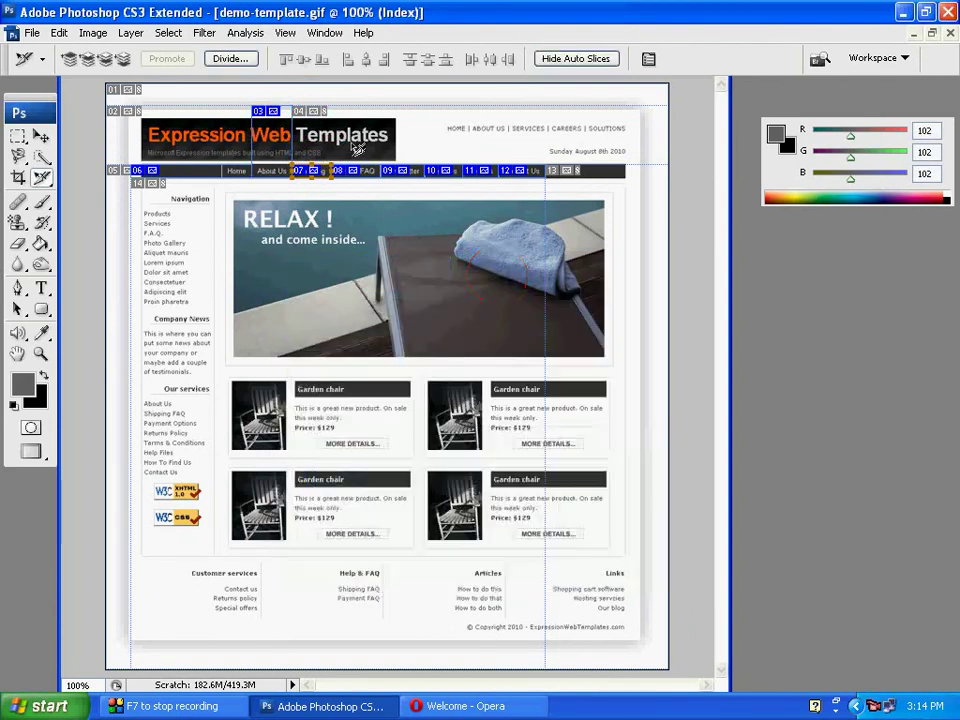
# Enlarge the Contact Us slice upward above the header and leftward across the menu to the Help & FAQ entry.
pyautogui.click(523, 176)
pyautogui.moveTo(520, 164); pyautogui.dragTo(508, 92)
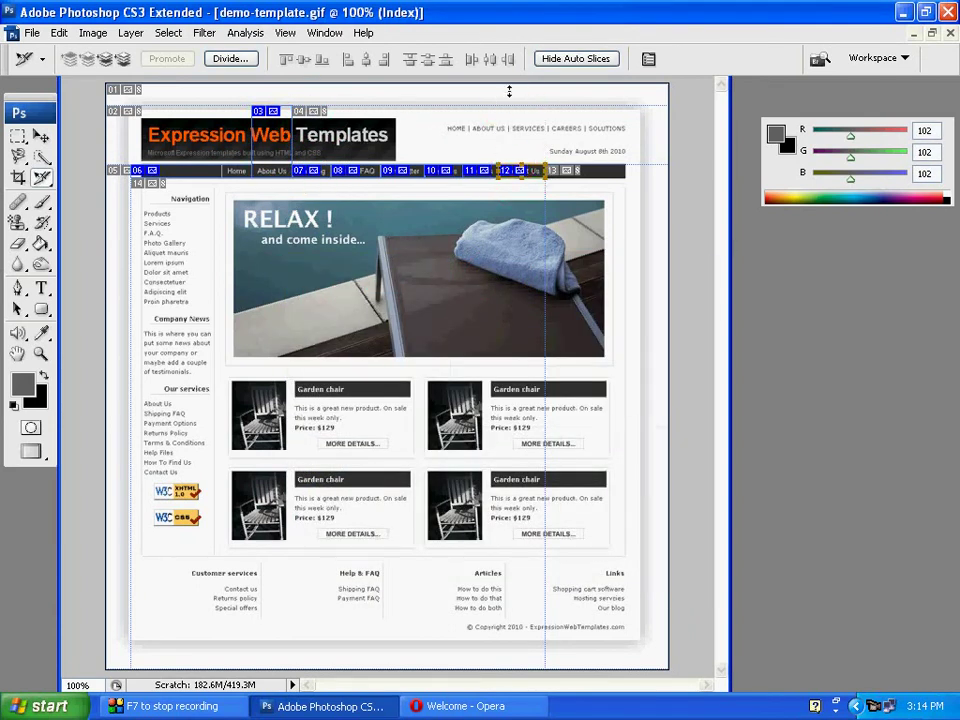
pyautogui.moveTo(492, 138); pyautogui.dragTo(340, 136)
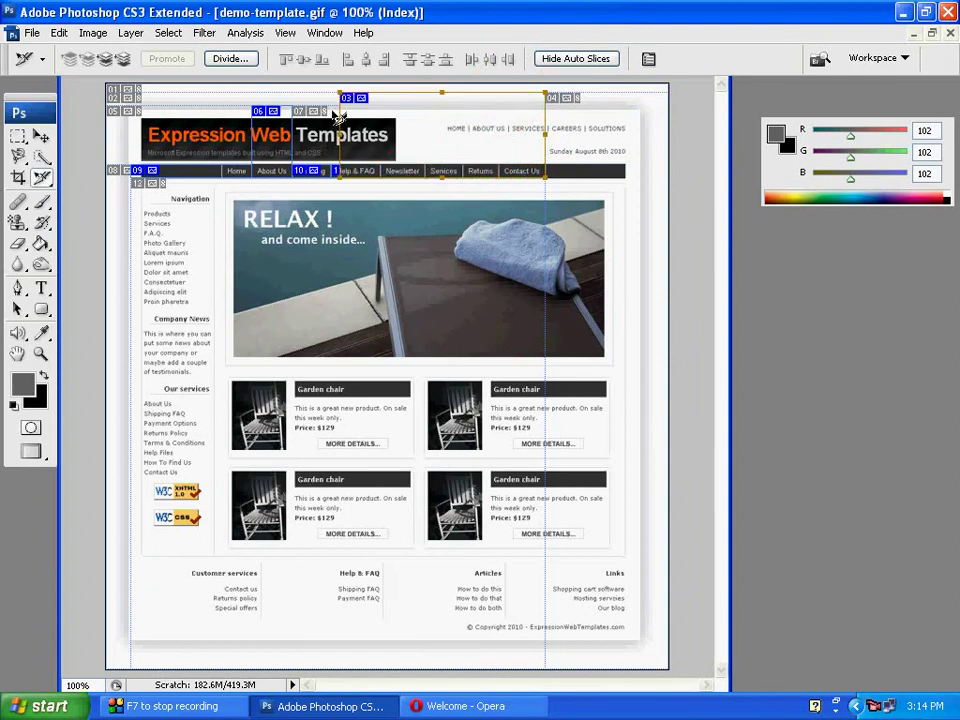
# Revert demo-template.gif to its saved version and close the document.
pyautogui.click(31, 33)
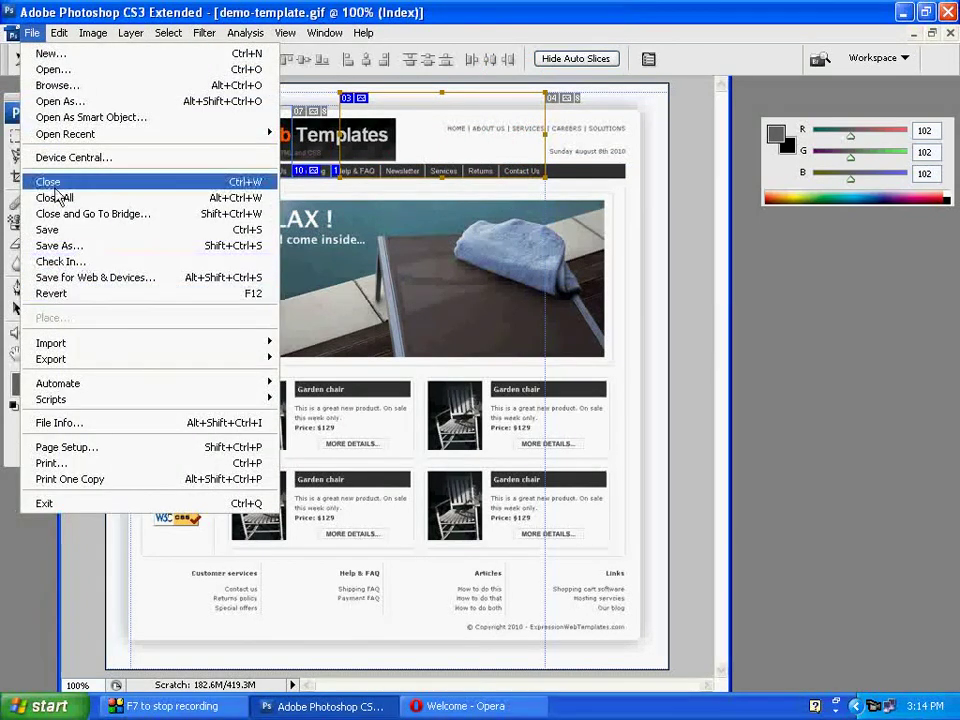
pyautogui.click(66, 293)
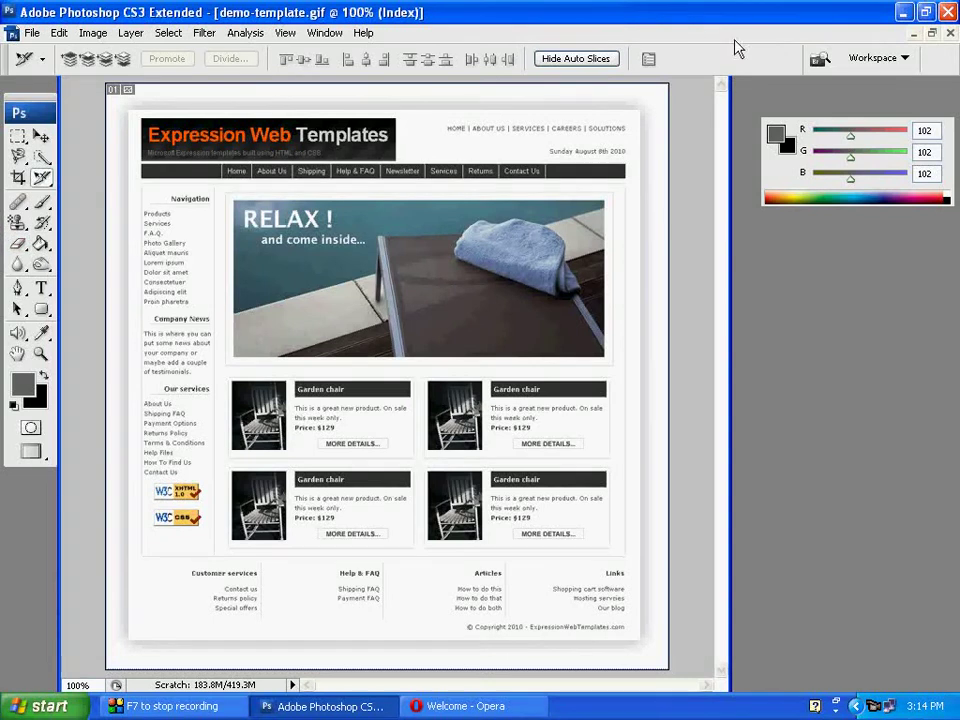
pyautogui.click(931, 34)
pyautogui.click(519, 167)
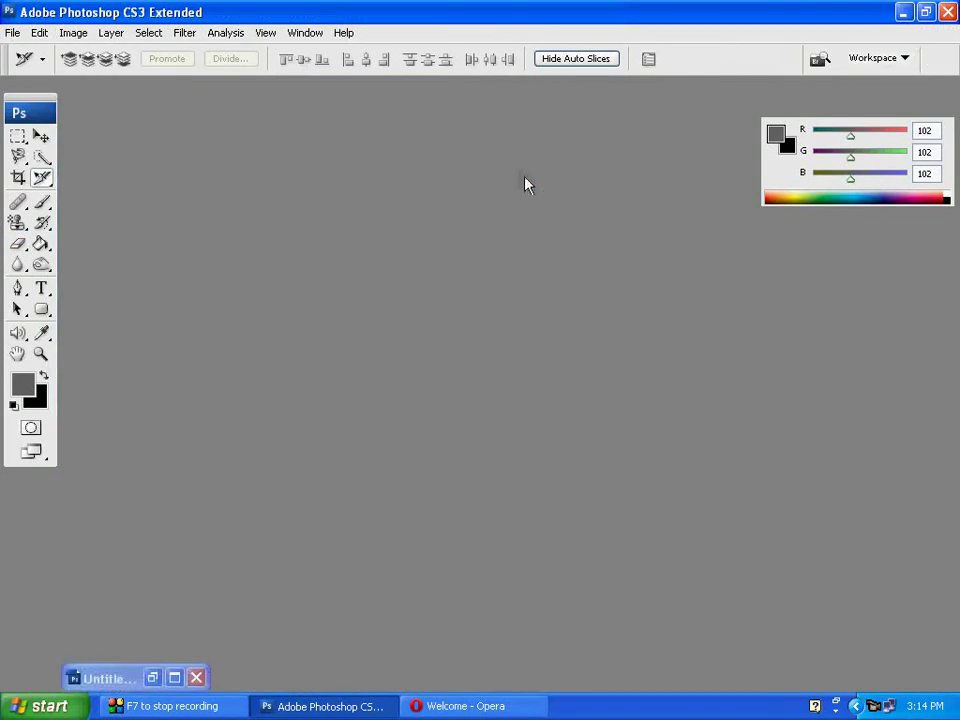
# Look over the tools grouped with the Healing Brush and choose the Spot Healing Brush Tool.
pyautogui.click(18, 203)
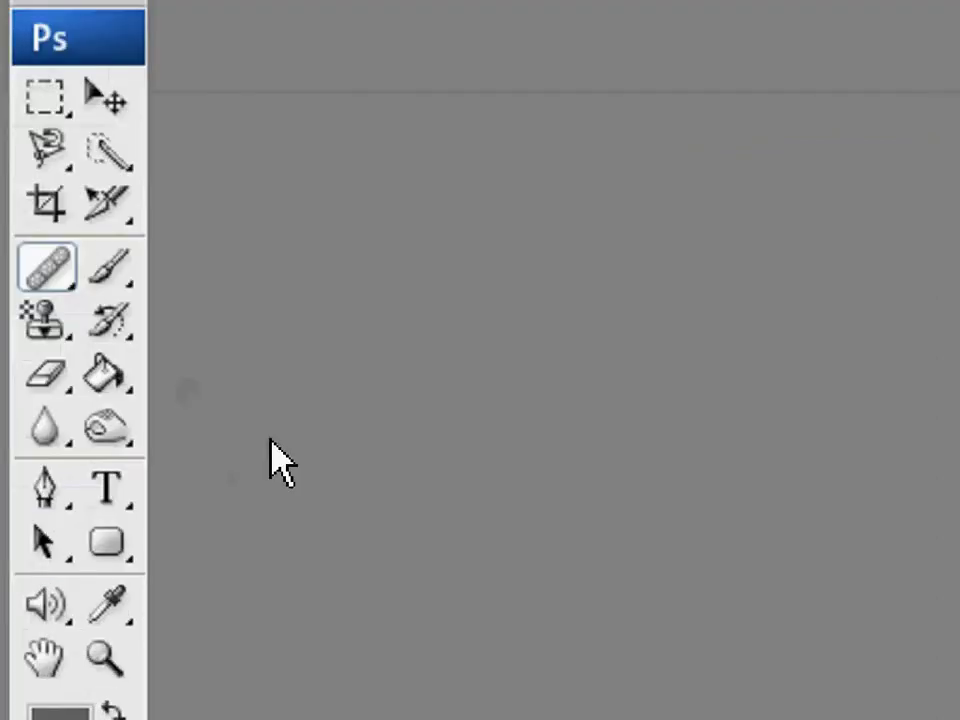
pyautogui.click(64, 289)
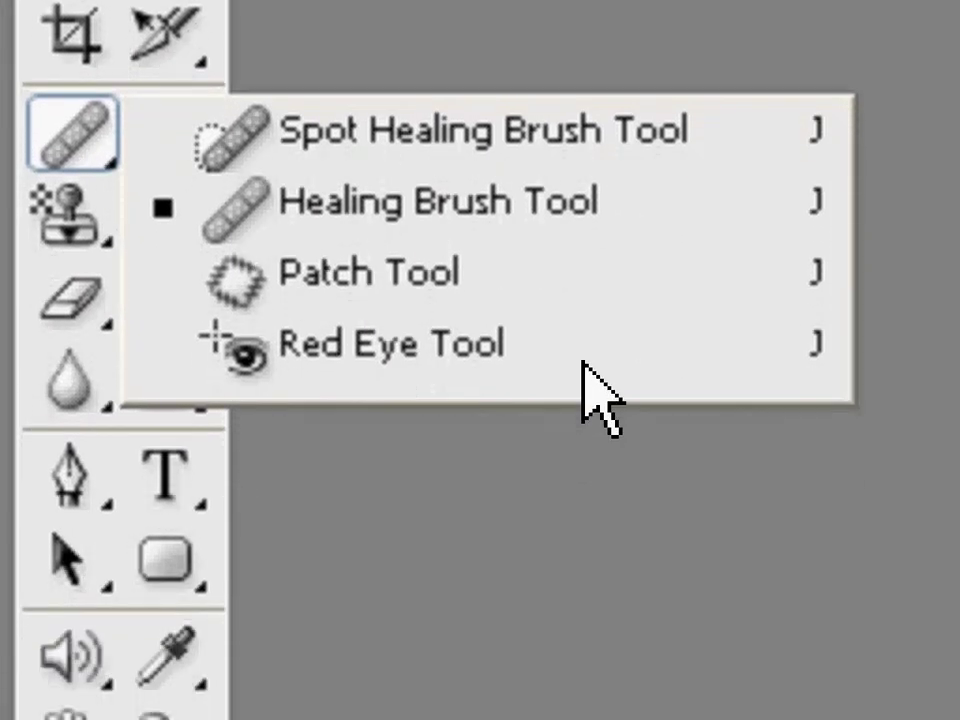
pyautogui.click(596, 396)
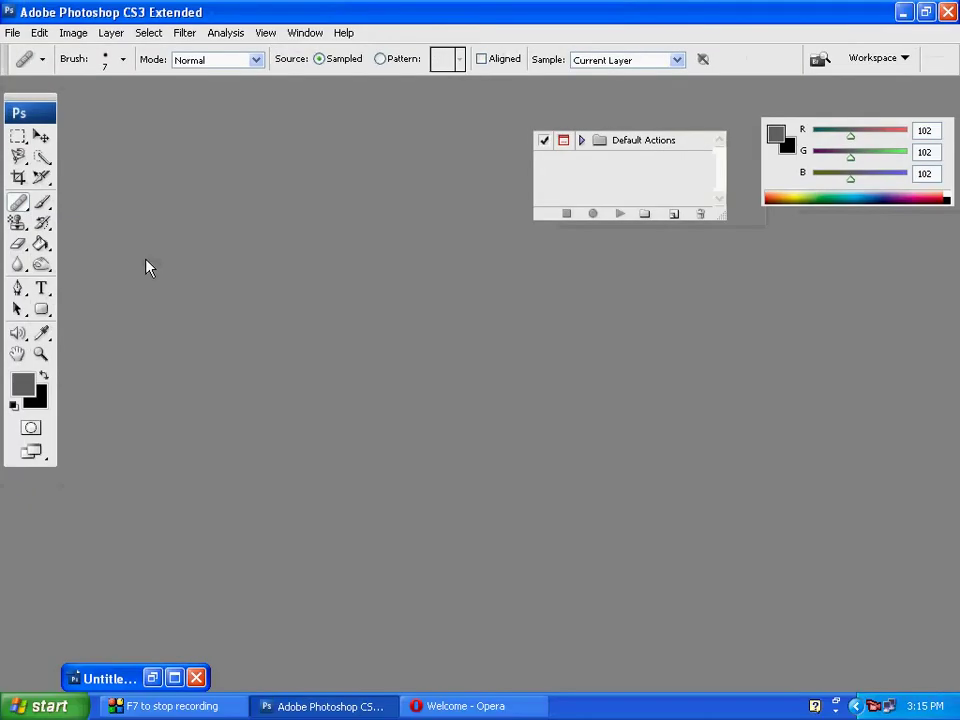
pyautogui.hotkey('alt', 'F9')
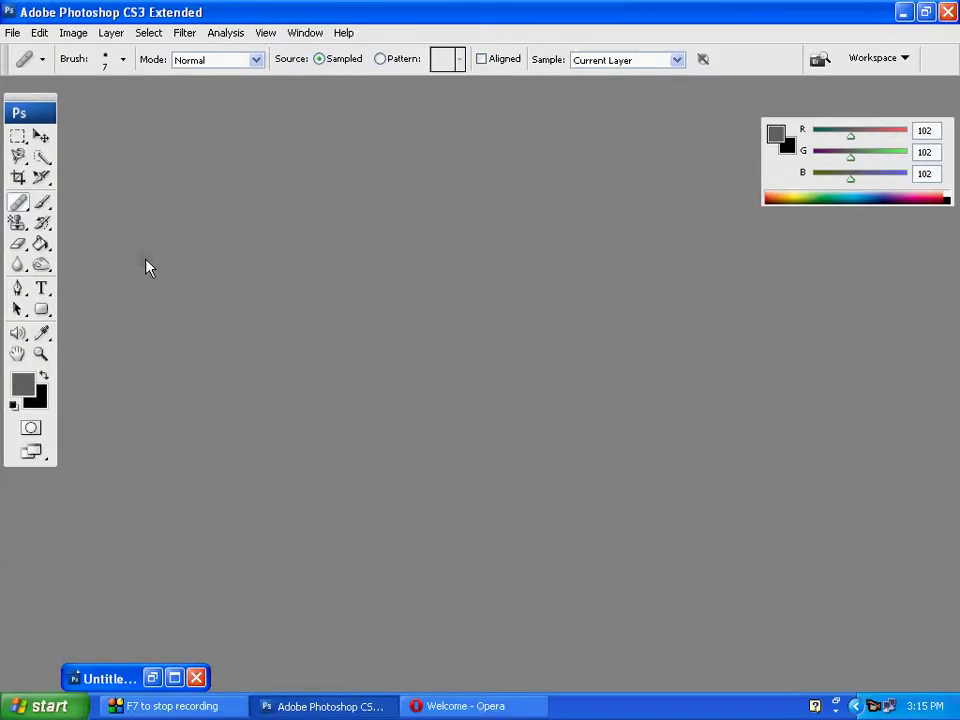
pyautogui.click(28, 211)
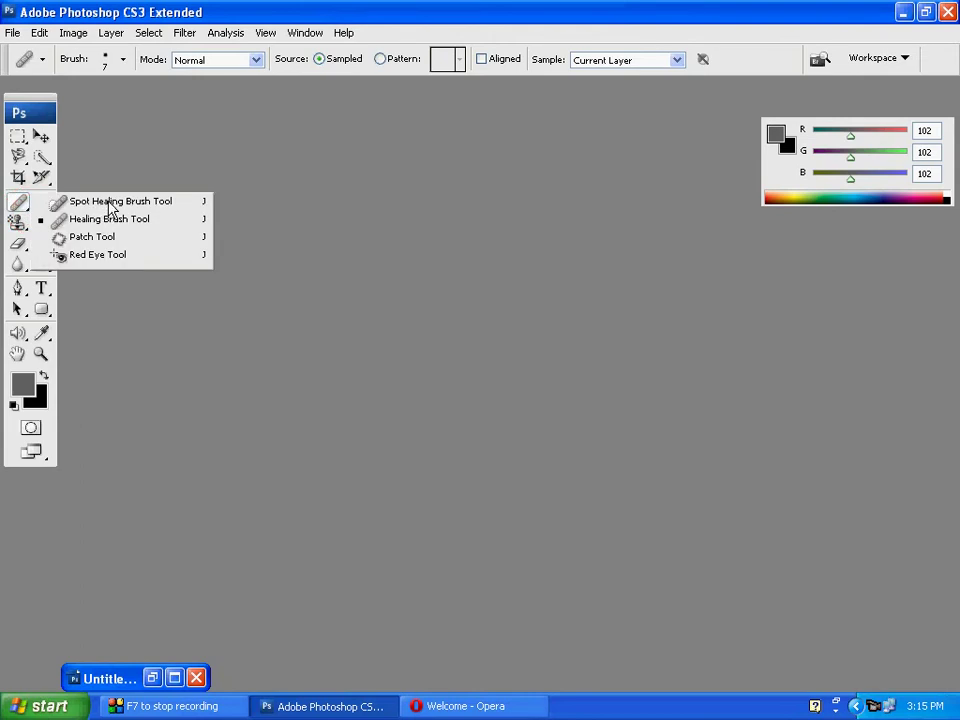
pyautogui.click(103, 200)
pyautogui.doubleClick(189, 242)
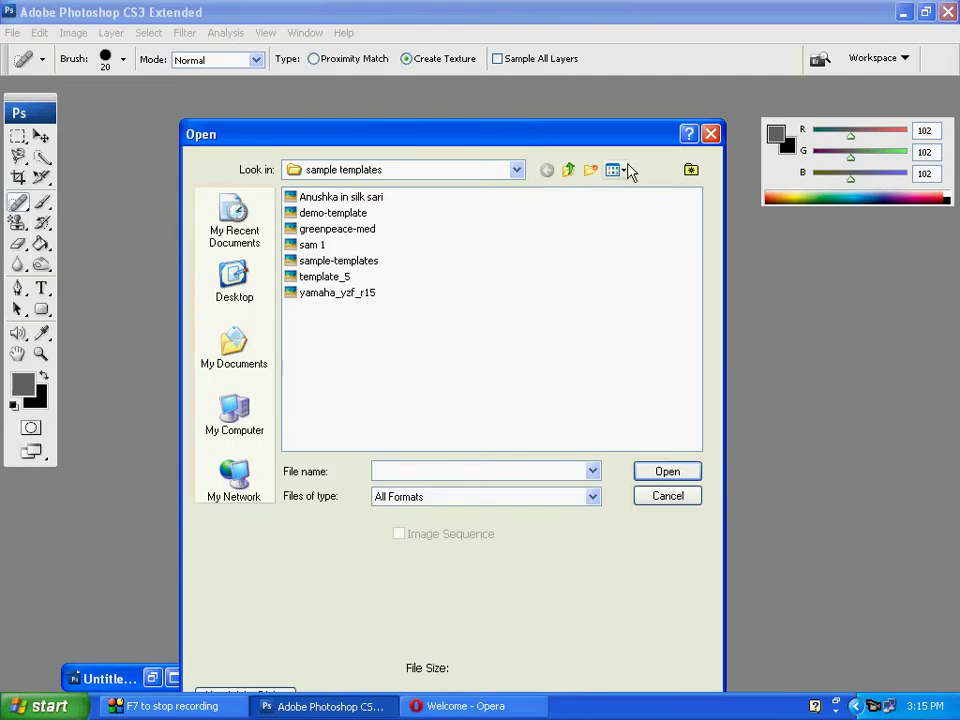
pyautogui.click(626, 171)
pyautogui.click(643, 172)
pyautogui.click(711, 134)
pyautogui.click(18, 203)
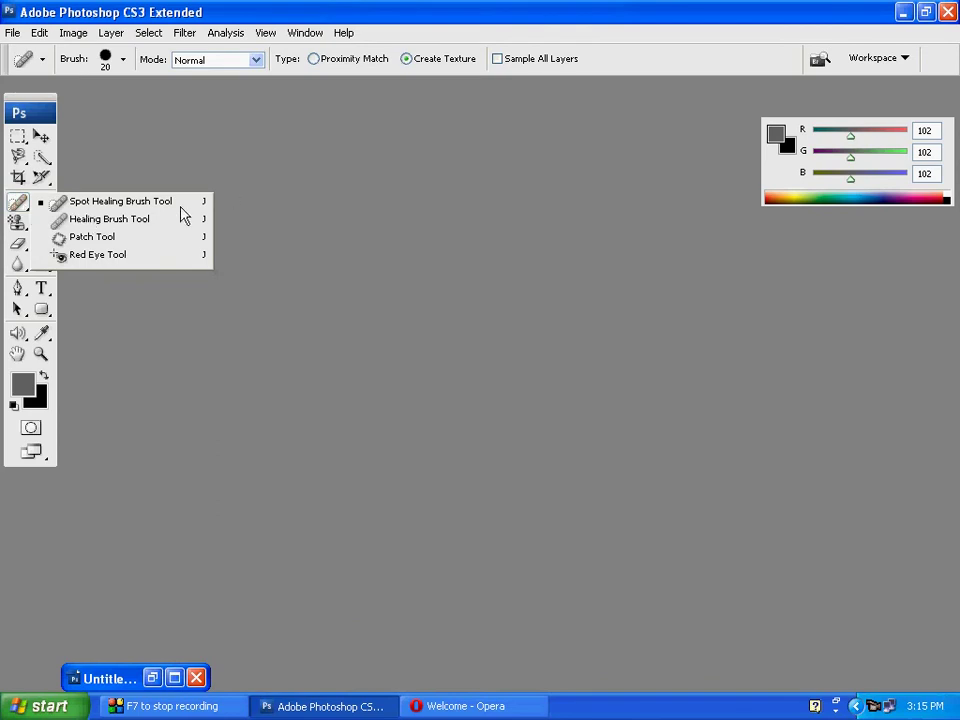
pyautogui.click(128, 205)
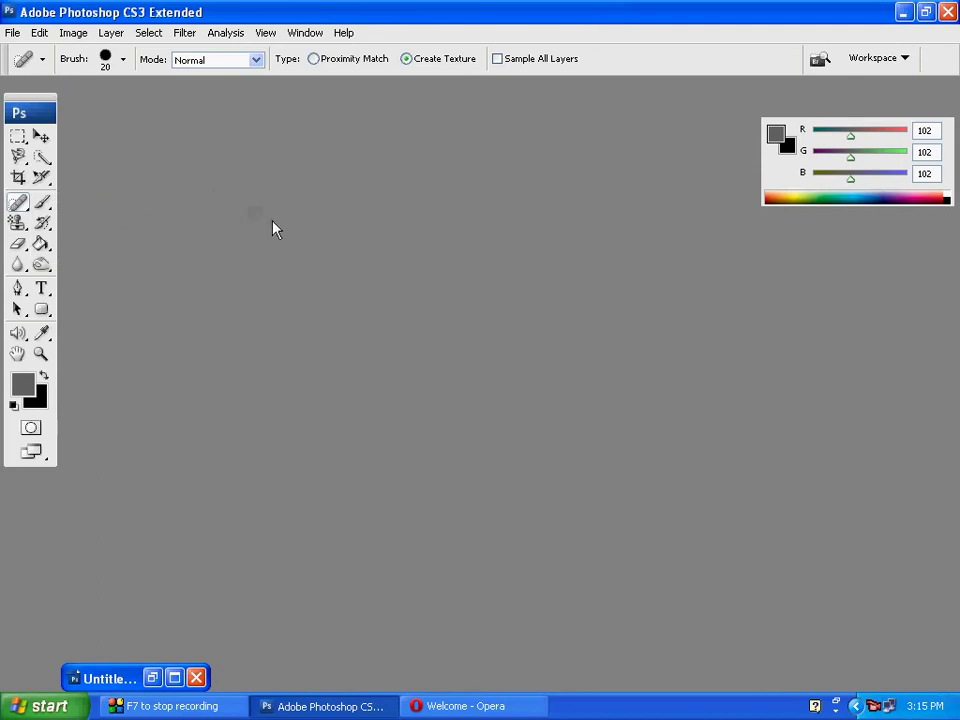
pyautogui.hotkey('ctrl', 'n')
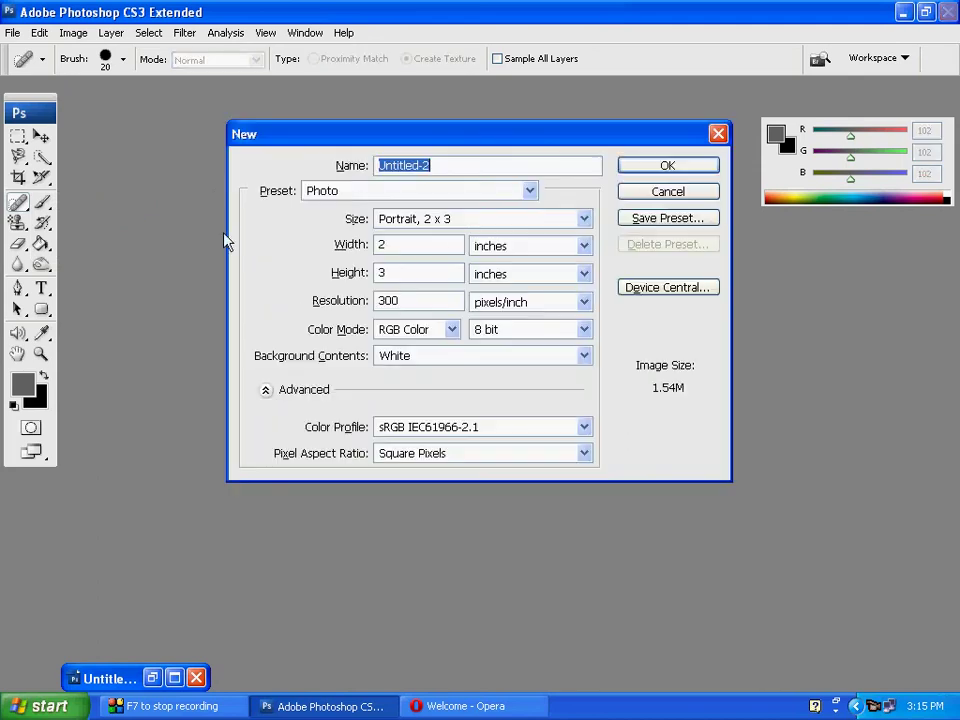
pyautogui.click(648, 193)
# Open the injured-face photos from the photosample folder together, including image_gallery.jpeg, images.jpeg and the C_71_article and 10235 portraits.
pyautogui.hotkey('ctrl', 'o')
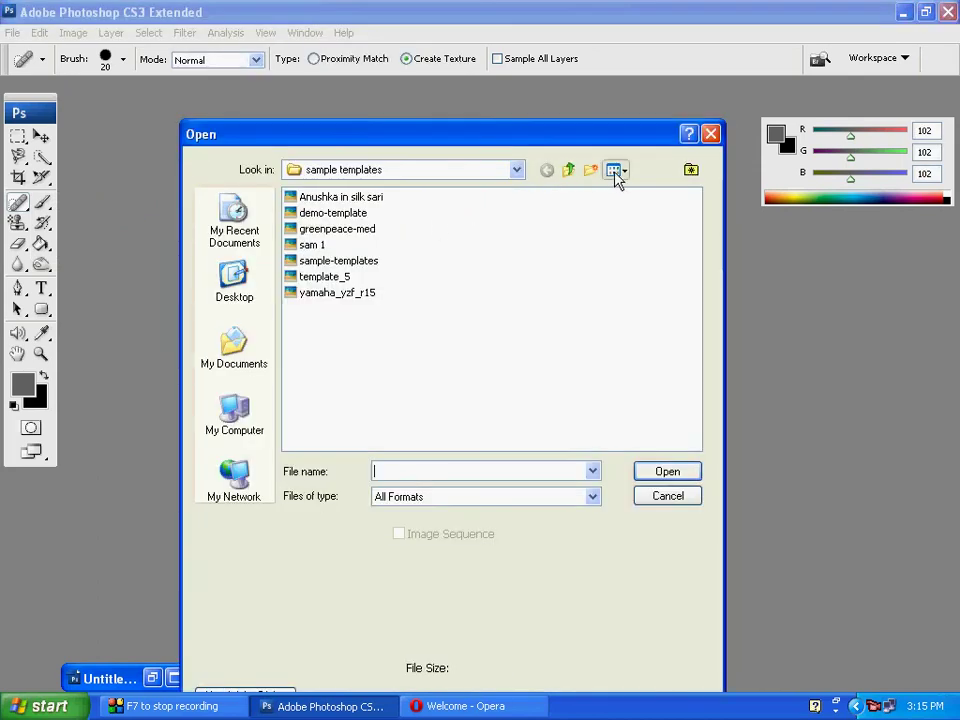
pyautogui.click(615, 172)
pyautogui.click(569, 172)
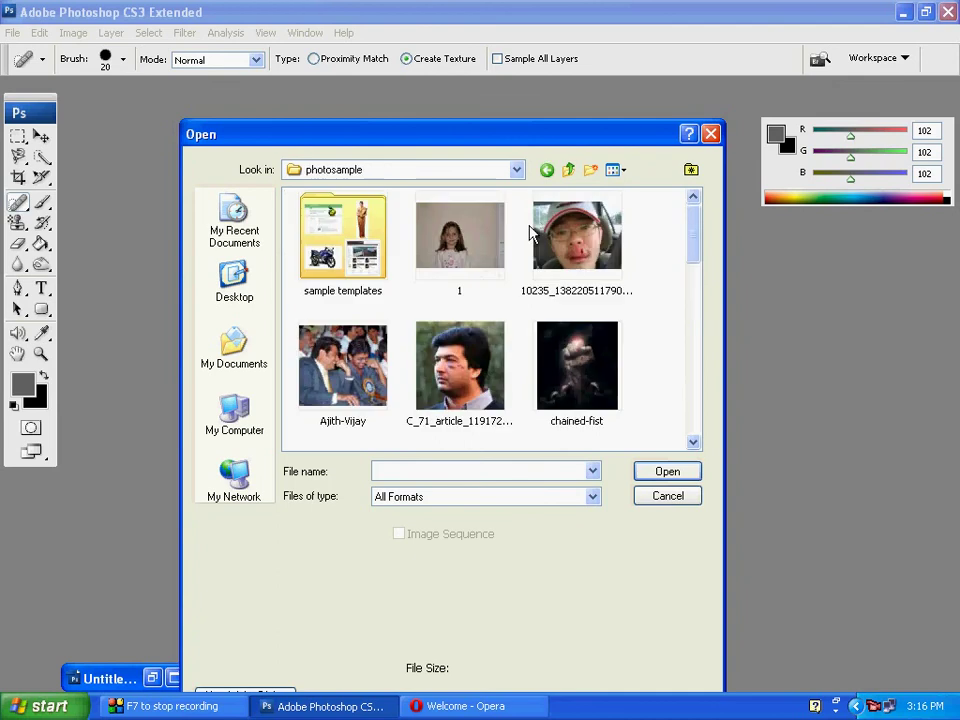
pyautogui.click(482, 360)
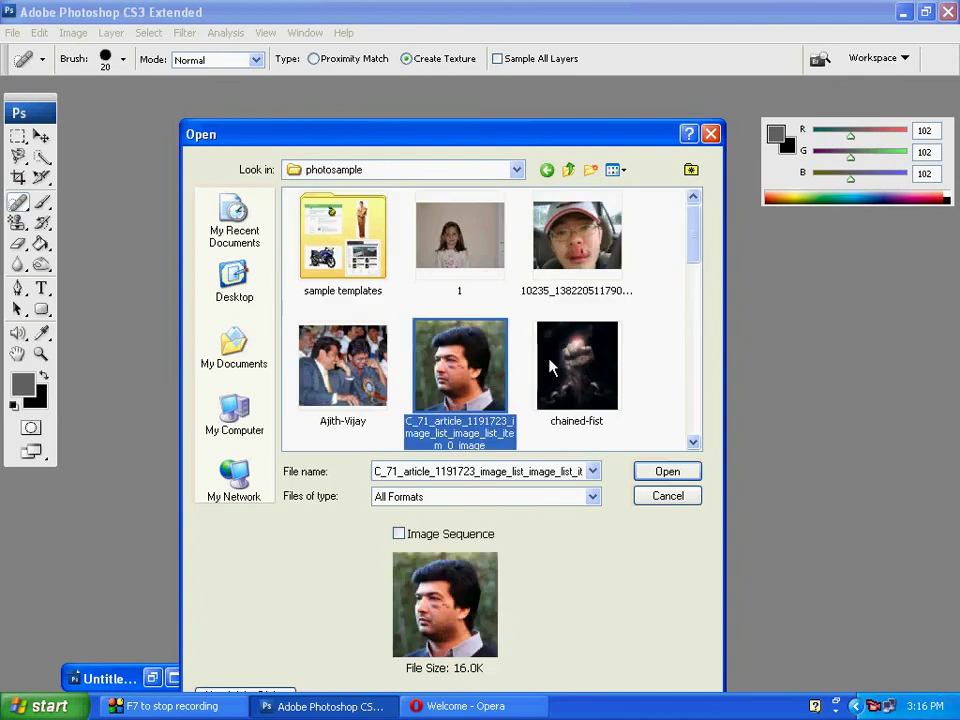
pyautogui.keyDown('ctrl'); pyautogui.click(588, 262); pyautogui.keyUp('ctrl')
pyautogui.moveTo(686, 246); pyautogui.dragTo(692, 364)
pyautogui.keyDown('ctrl'); pyautogui.click(612, 265); pyautogui.keyUp('ctrl')
pyautogui.keyDown('ctrl'); pyautogui.click(343, 405); pyautogui.keyUp('ctrl')
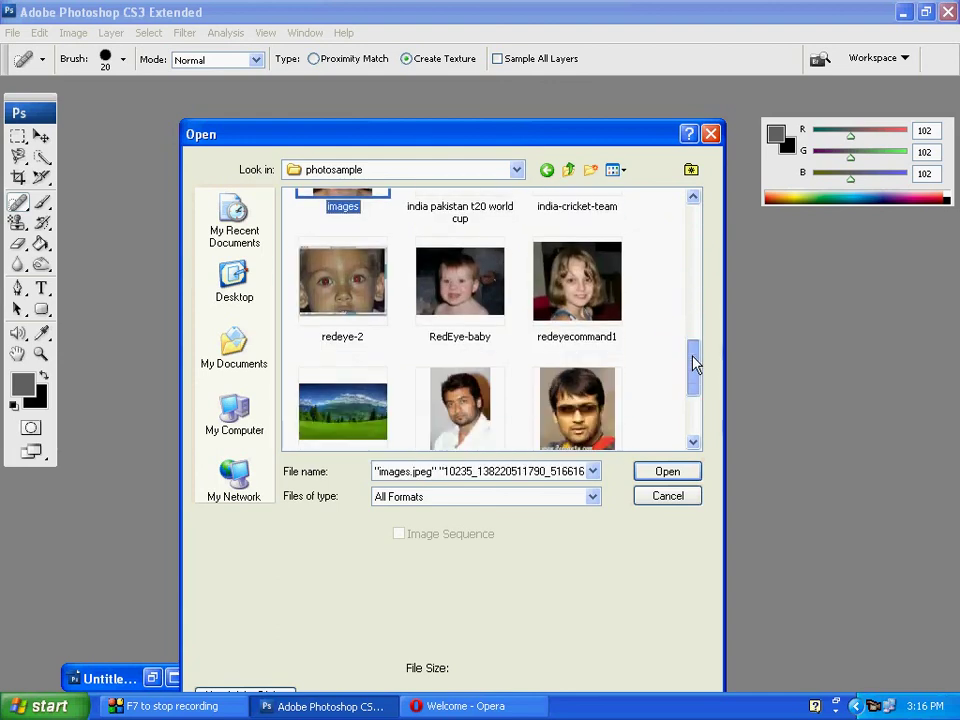
pyautogui.click(660, 471)
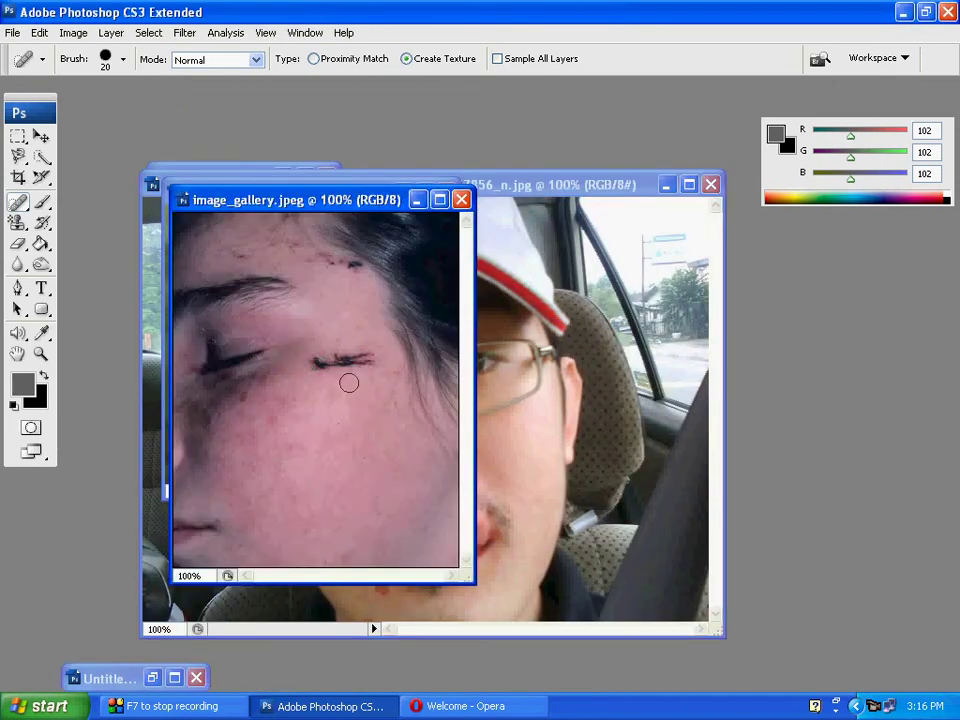
# Remove the dark scar beside the eye in image_gallery.jpeg with the Spot Healing Brush at size 30.
pyautogui.click(18, 202)
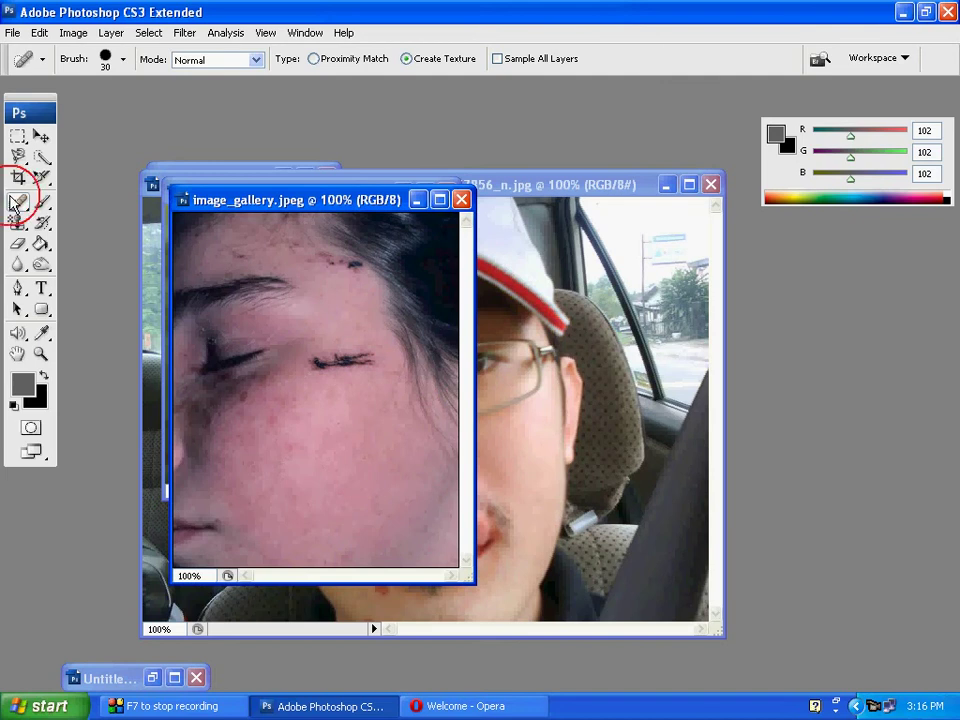
pyautogui.click(90, 199)
pyautogui.click(314, 363)
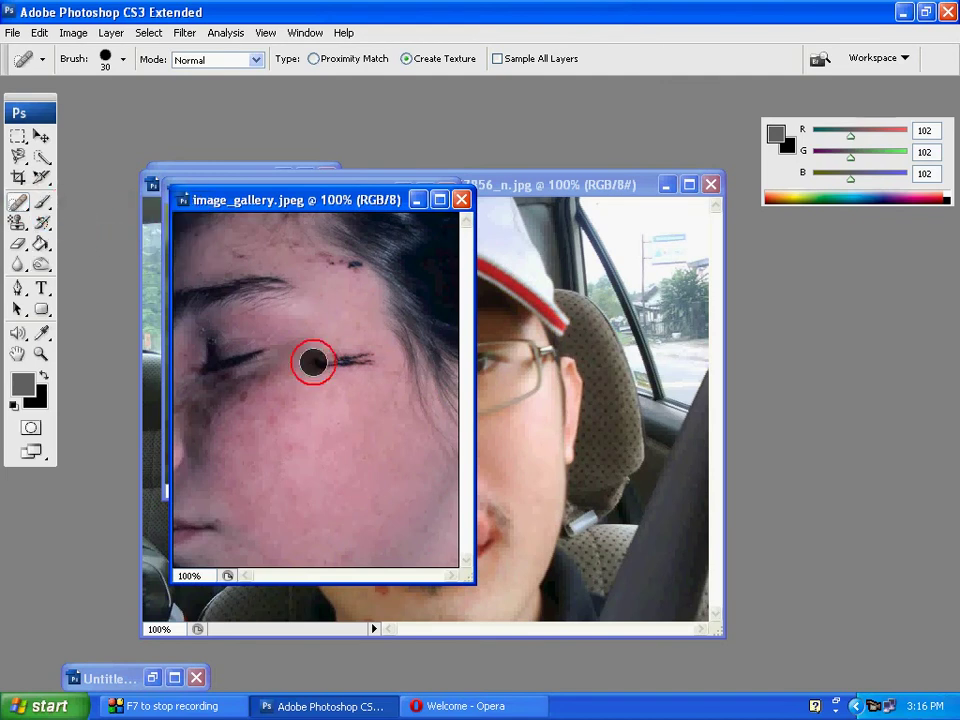
pyautogui.click(326, 361)
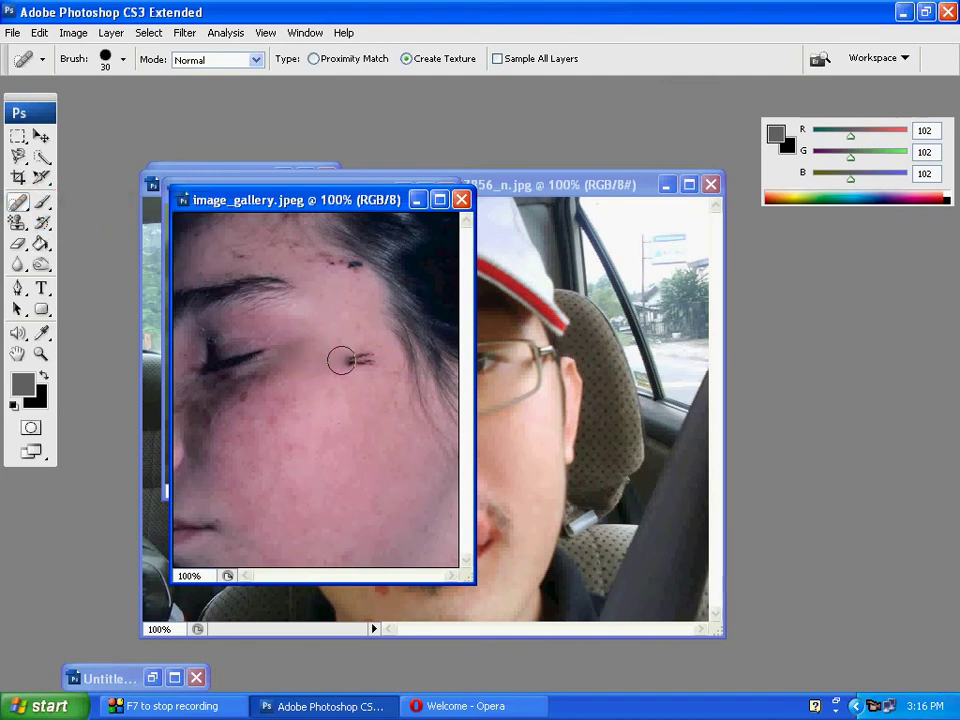
pyautogui.click(355, 360)
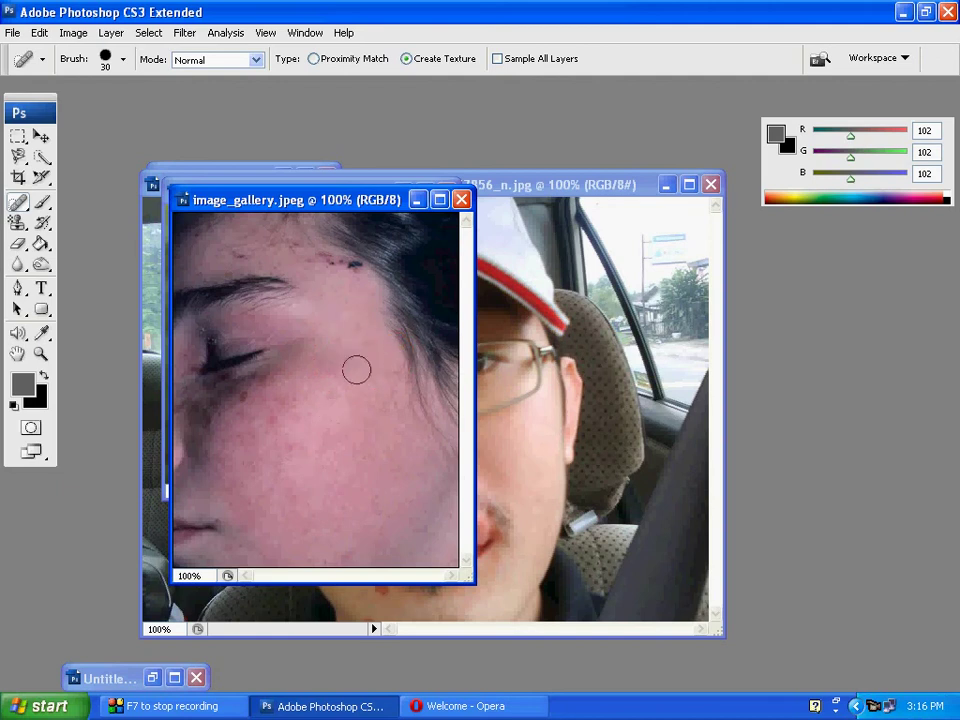
# Heal the blemishes on the cheek and under the eye in image_gallery.jpeg with repeated Spot Healing Brush dabs.
pyautogui.click(241, 403)
pyautogui.click(249, 452)
pyautogui.click(208, 431)
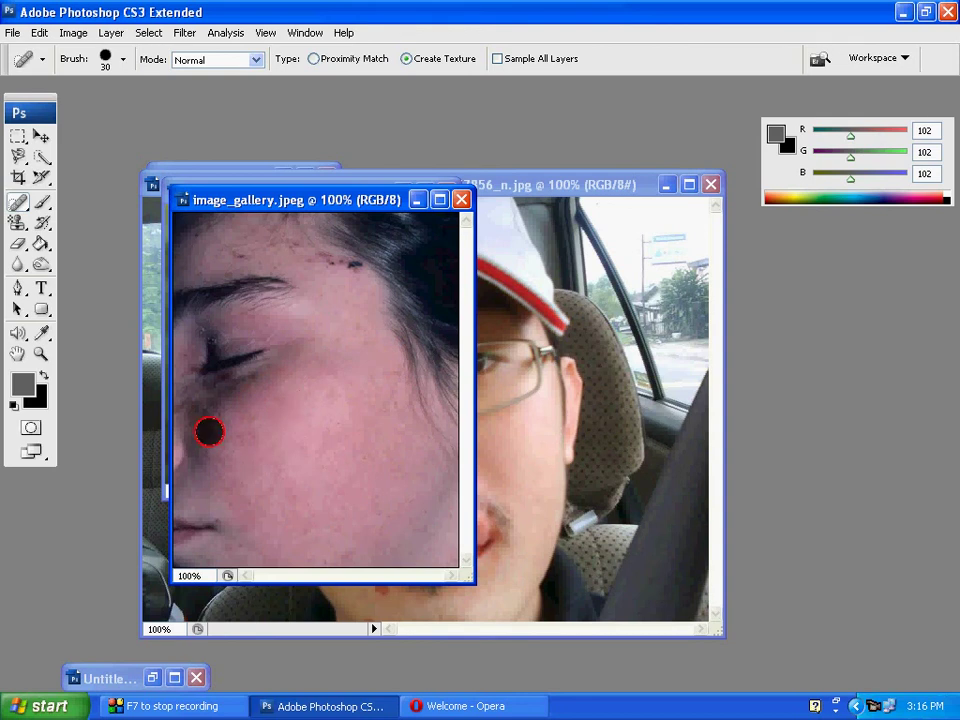
pyautogui.click(201, 416)
pyautogui.click(212, 403)
pyautogui.click(251, 388)
pyautogui.click(216, 401)
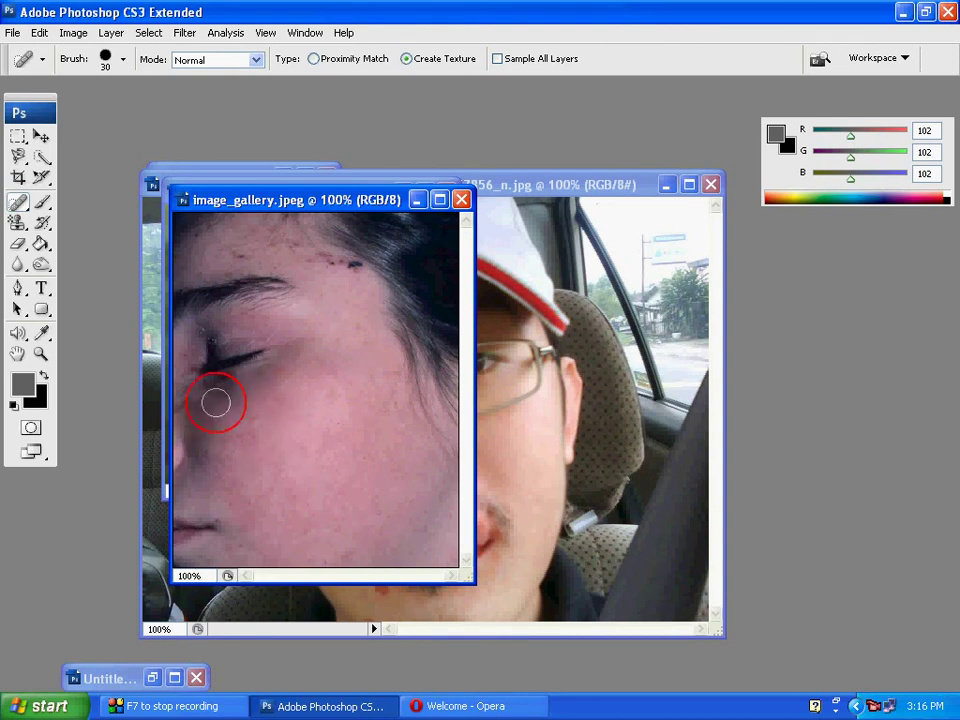
pyautogui.click(238, 429)
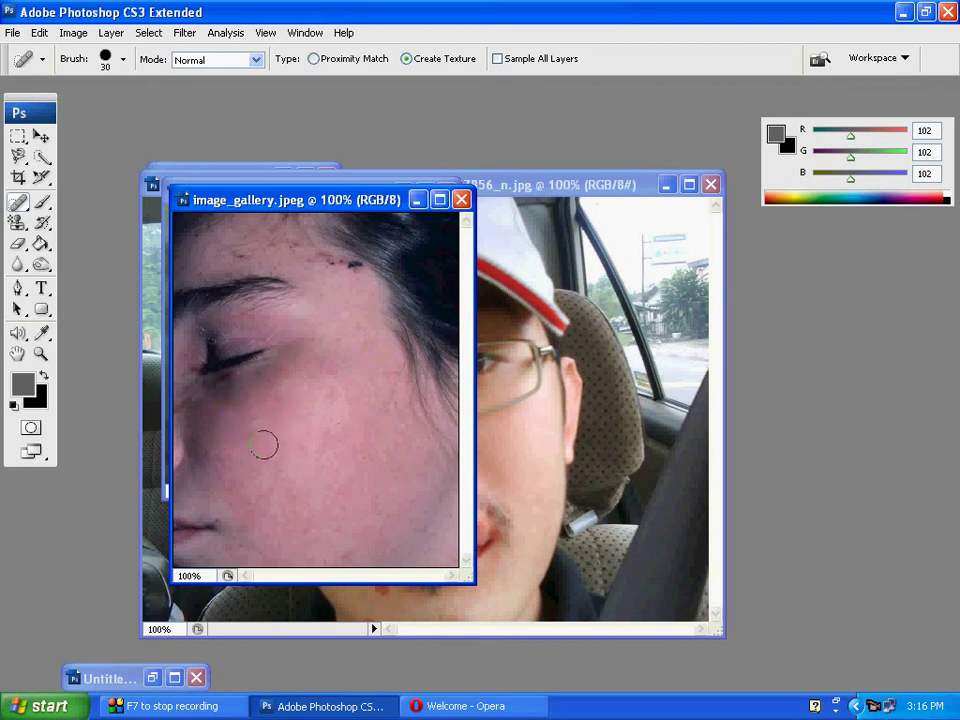
# Heal the dark marks on the forehead and temple in image_gallery.jpeg with Spot Healing Brush dabs at size 30.
pyautogui.click(349, 271)
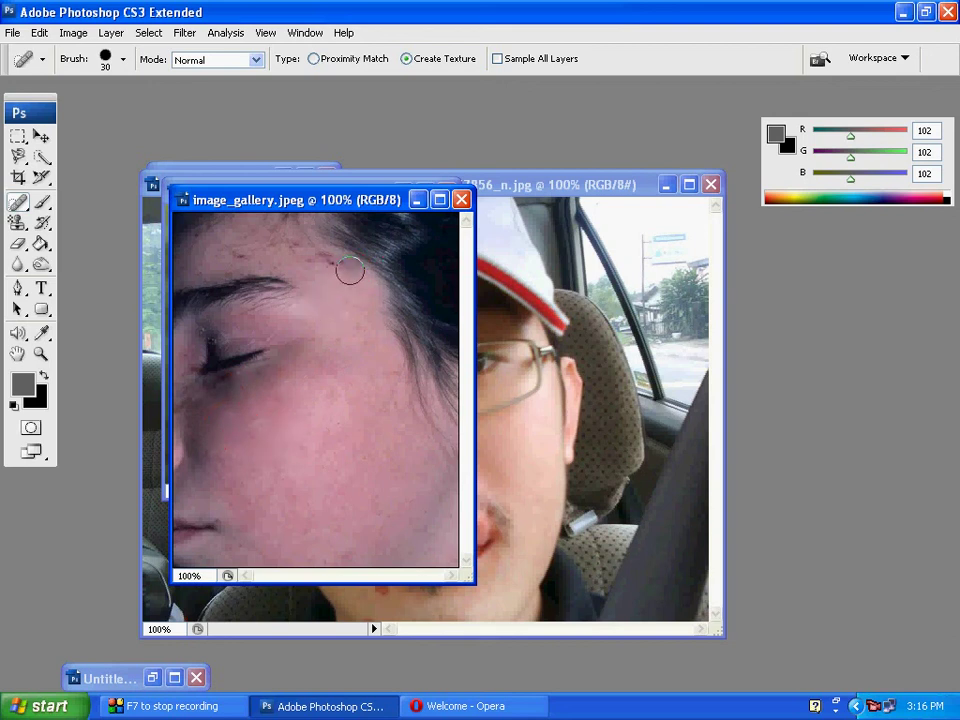
pyautogui.click(346, 268)
pyautogui.click(302, 257)
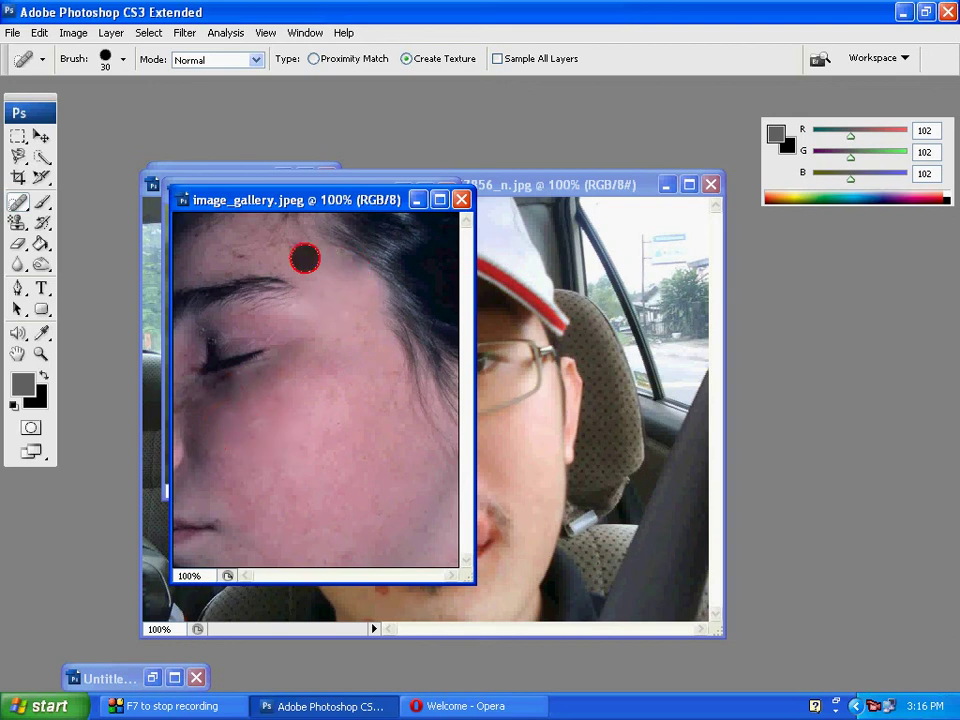
pyautogui.click(253, 257)
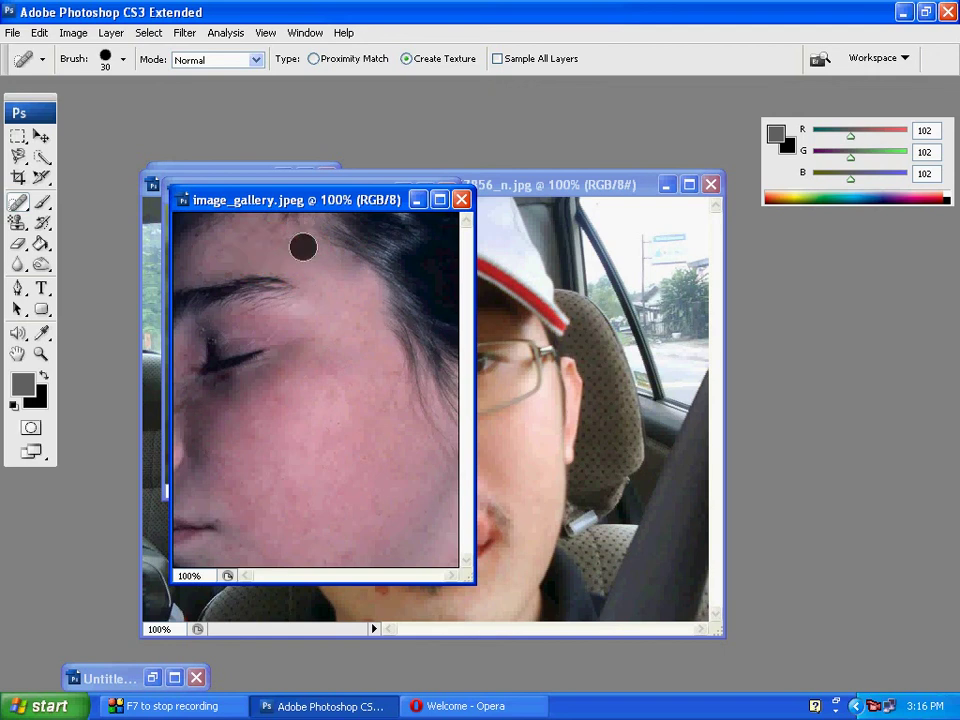
pyautogui.click(311, 362)
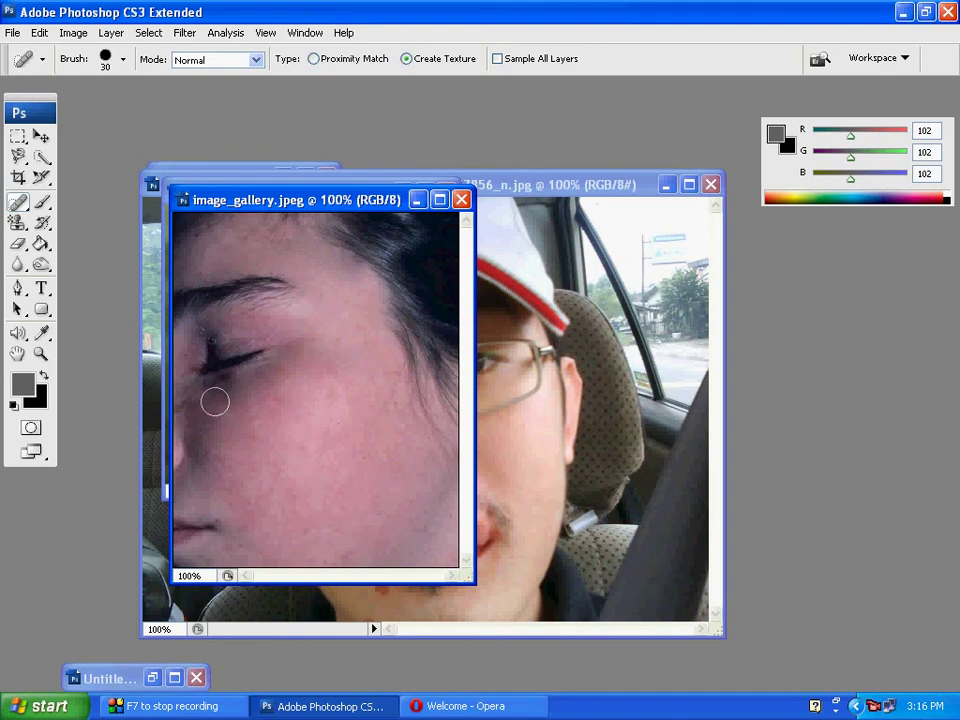
pyautogui.click(18, 203)
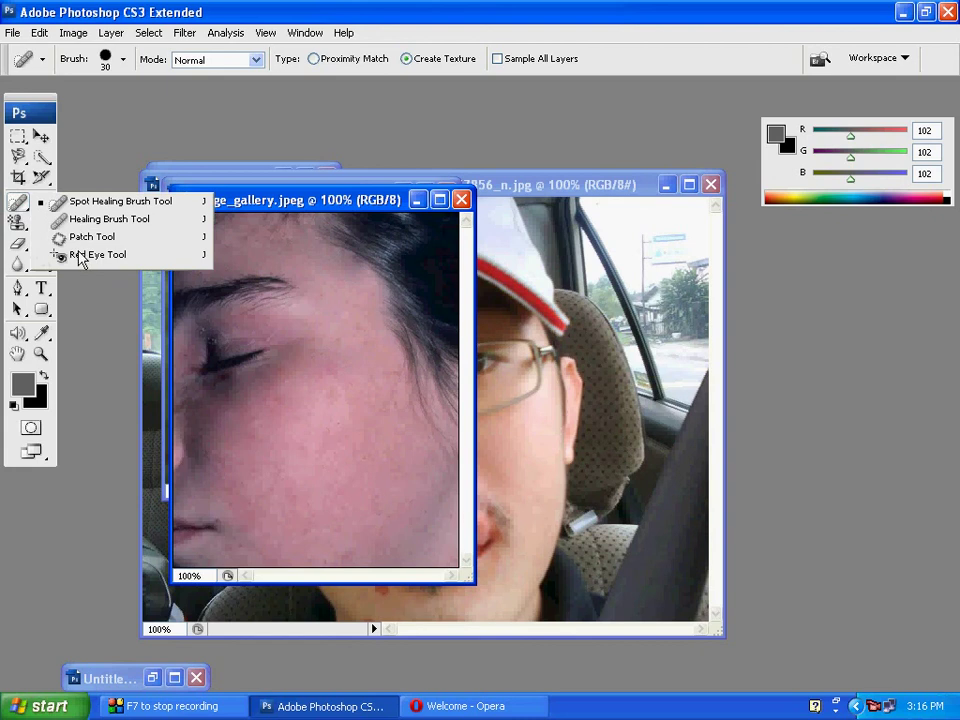
pyautogui.click(319, 368)
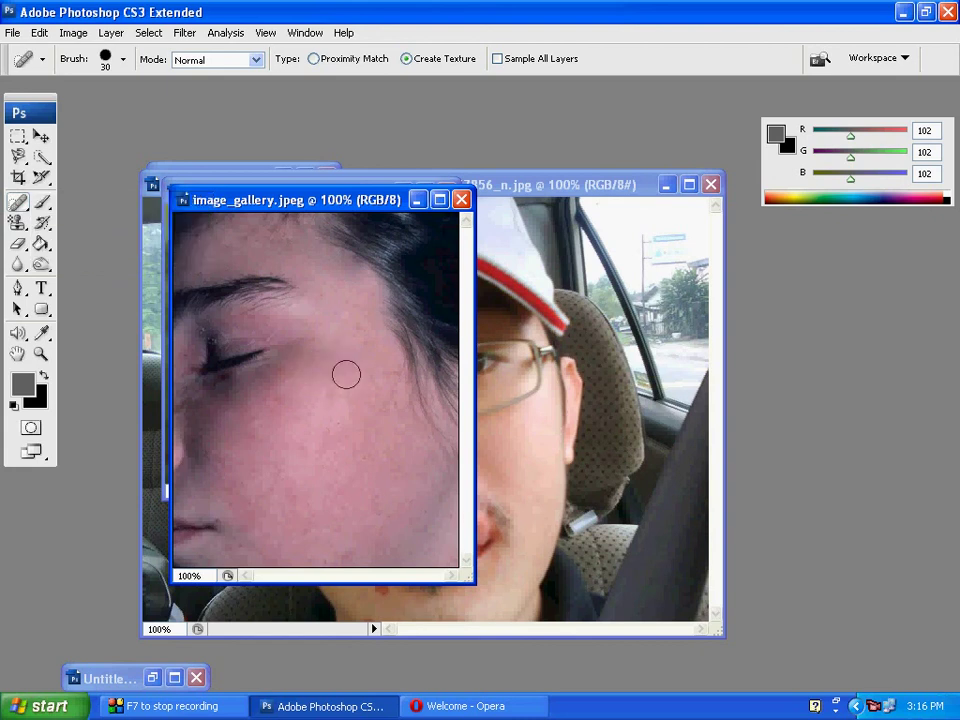
# Smooth the remaining spots on the temple, outer cheek and near the mouth with the Spot Healing Brush.
pyautogui.click(343, 343)
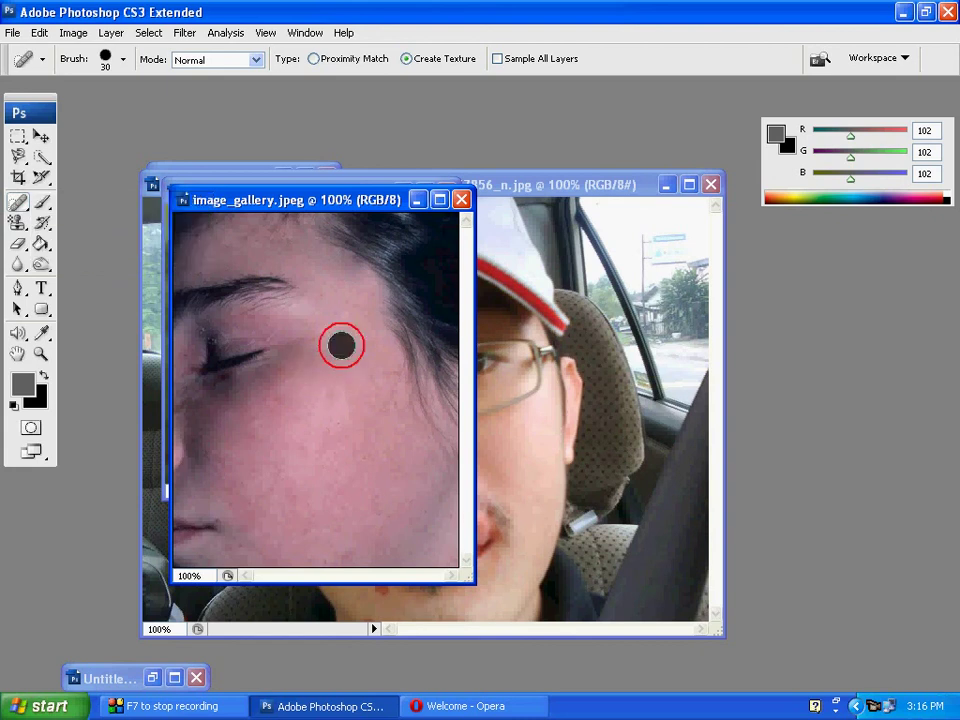
pyautogui.click(317, 276)
pyautogui.click(336, 337)
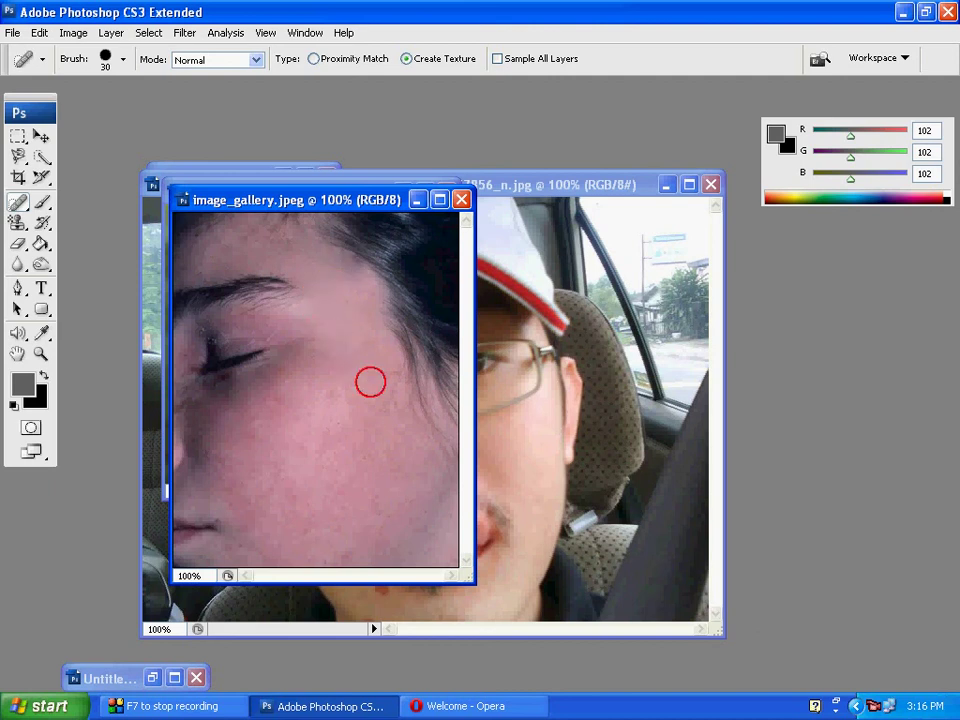
pyautogui.click(386, 373)
pyautogui.click(388, 440)
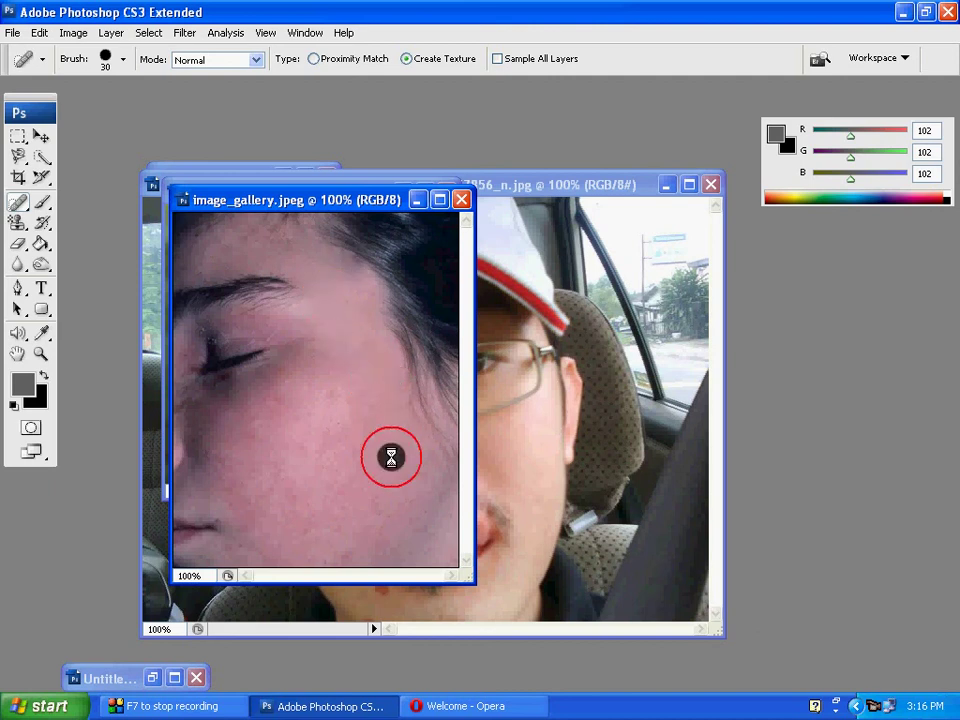
pyautogui.click(240, 468)
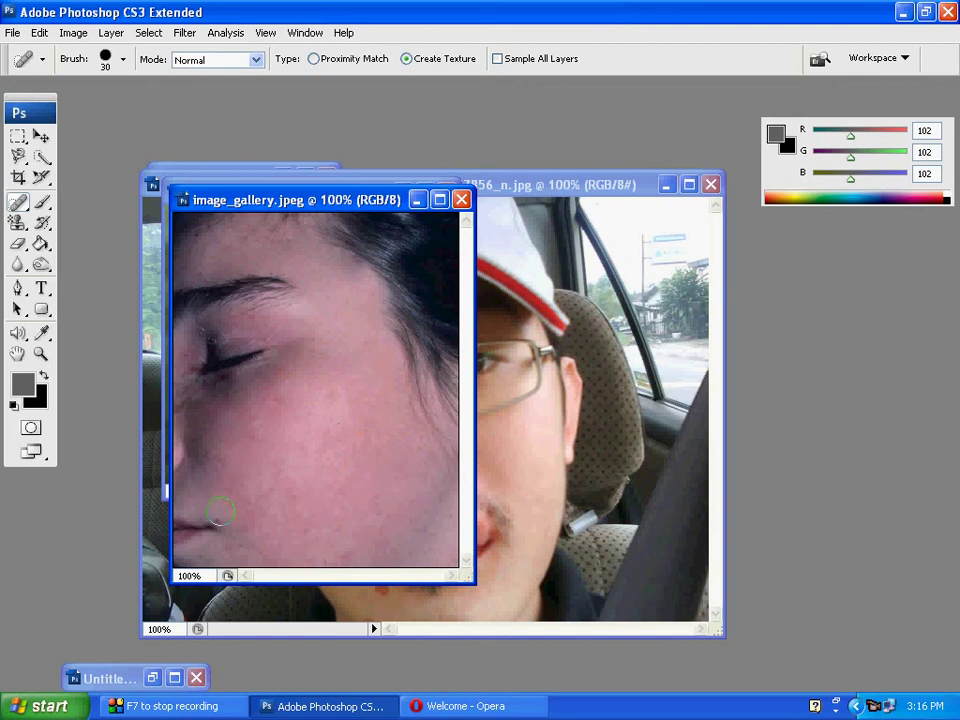
pyautogui.click(208, 457)
# Restore the original scars and blemishes in image_gallery.jpeg with the History Brush at size 500.
pyautogui.press('y')
pyautogui.click(354, 371)
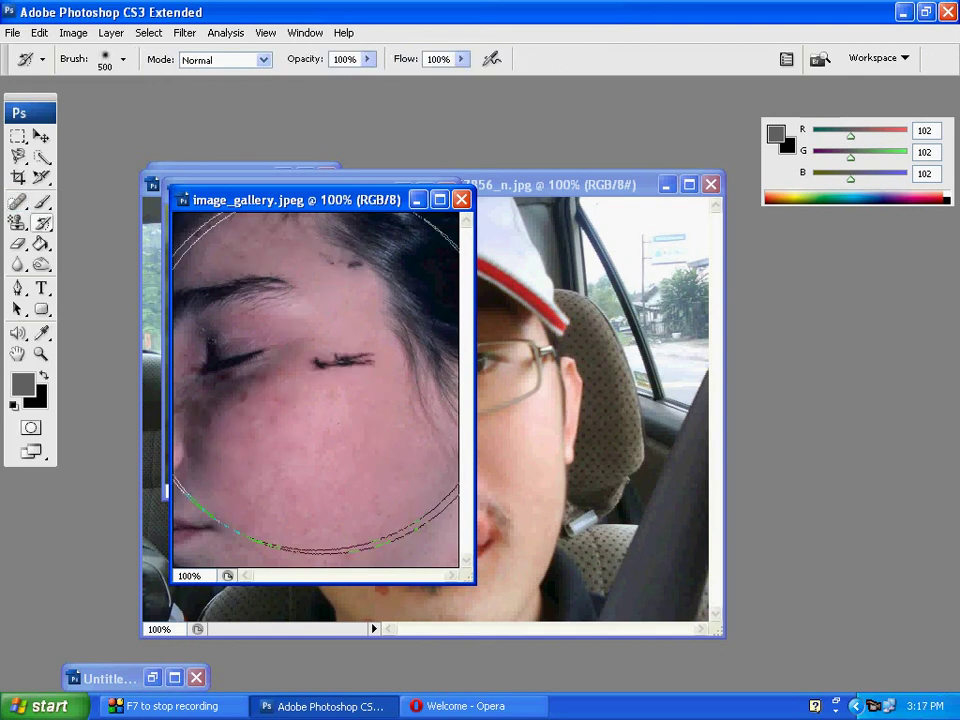
pyautogui.click(264, 381)
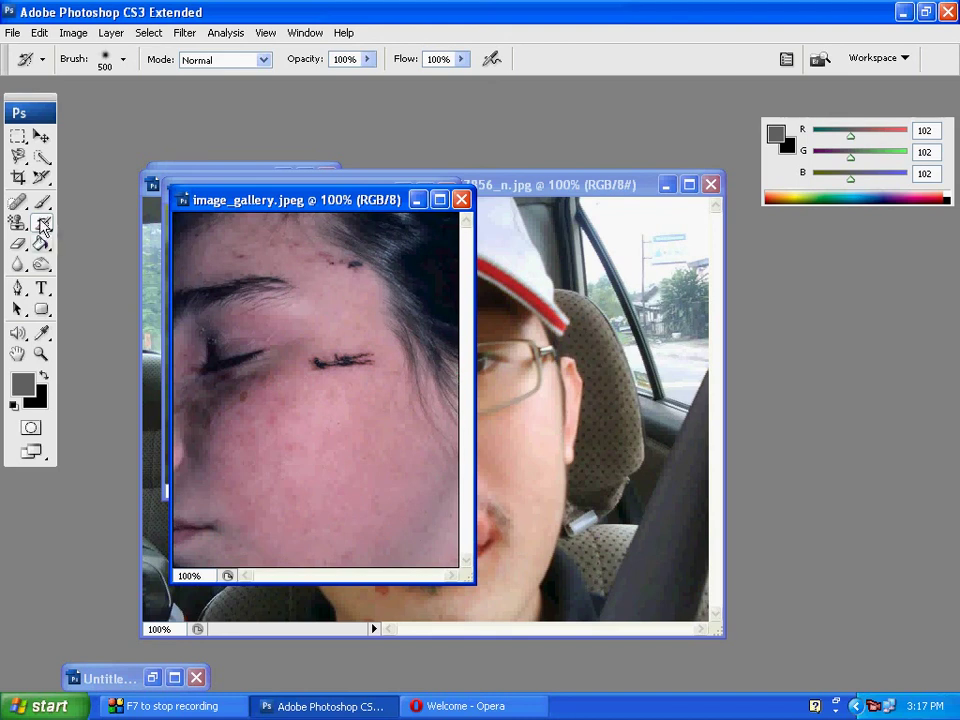
# Remove the dark scar beside the eye with the Healing Brush Tool at size 25, sampling clean skin from the cheek.
pyautogui.click(18, 201)
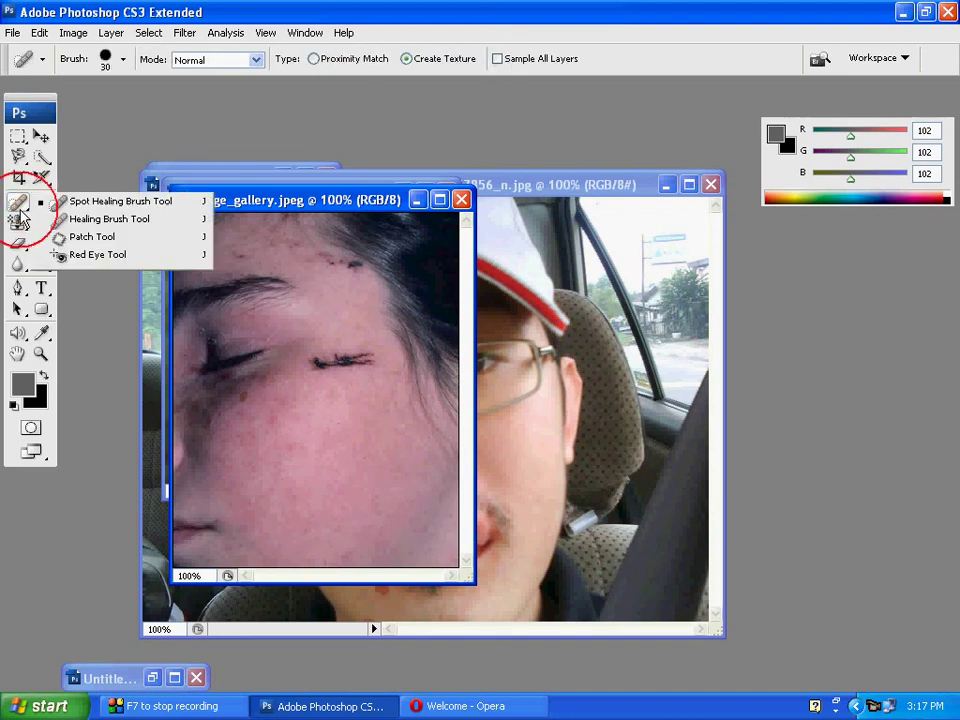
pyautogui.click(104, 219)
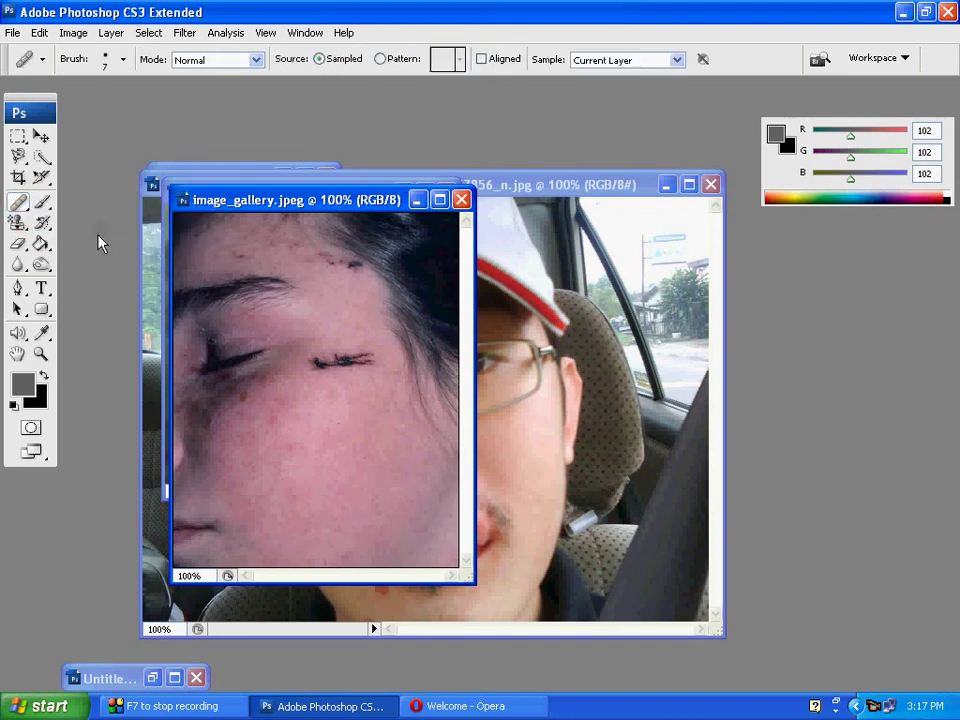
pyautogui.keyDown('alt'); pyautogui.click(320, 407); pyautogui.keyUp('alt')
pyautogui.keyDown('alt'); pyautogui.click(324, 405); pyautogui.keyUp('alt')
pyautogui.moveTo(318, 371)
pyautogui.mouseDown()
pyautogui.moveTo(328, 360)
pyautogui.moveTo(368, 358)
pyautogui.mouseUp()
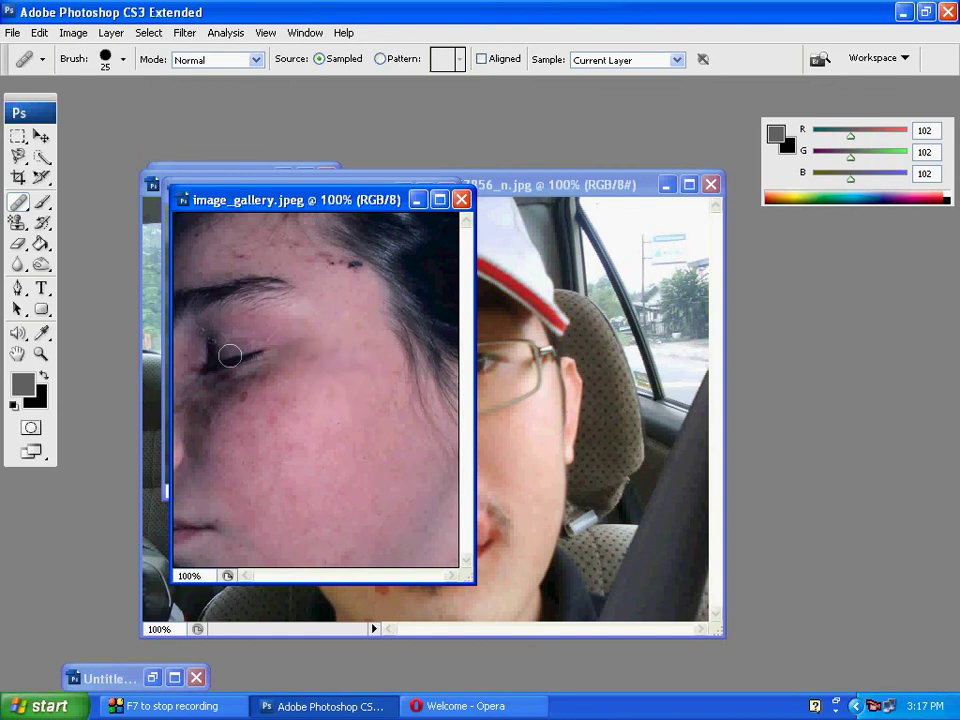
# Enlarge the Healing Brush to 100 and try painting a copy of the closed eye onto the cheek.
pyautogui.press(']')
pyautogui.press(']')
pyautogui.press(']')
pyautogui.press(']')
pyautogui.press(']')
pyautogui.press(']')
pyautogui.press(']')
pyautogui.press(']')
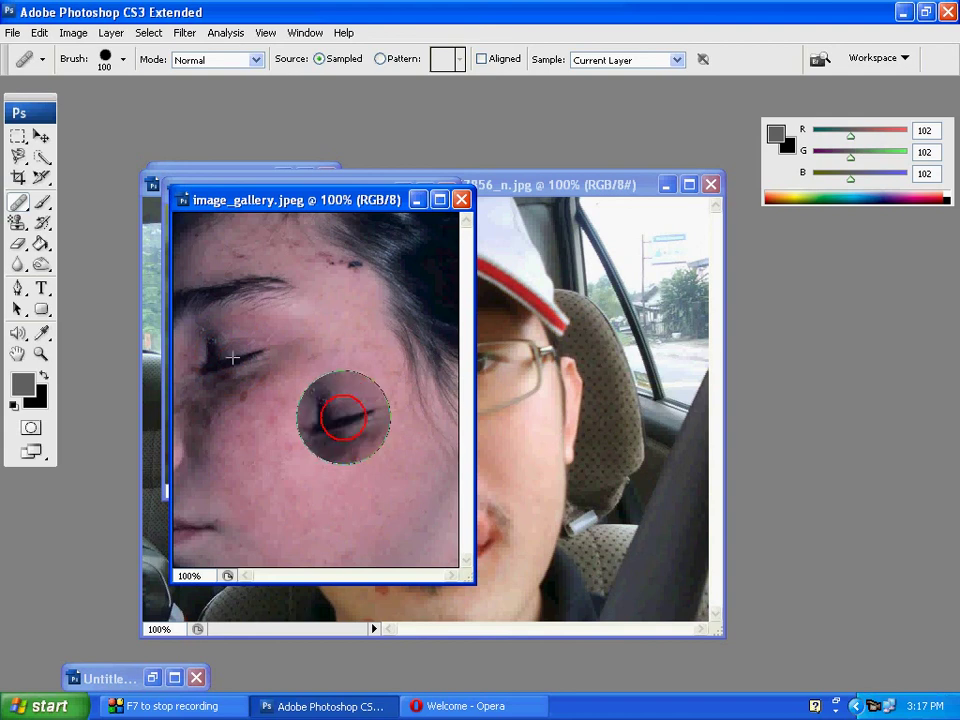
pyautogui.moveTo(345, 407)
pyautogui.mouseDown()
pyautogui.moveTo(288, 408)
pyautogui.moveTo(224, 367)
pyautogui.moveTo(347, 420)
pyautogui.mouseUp()
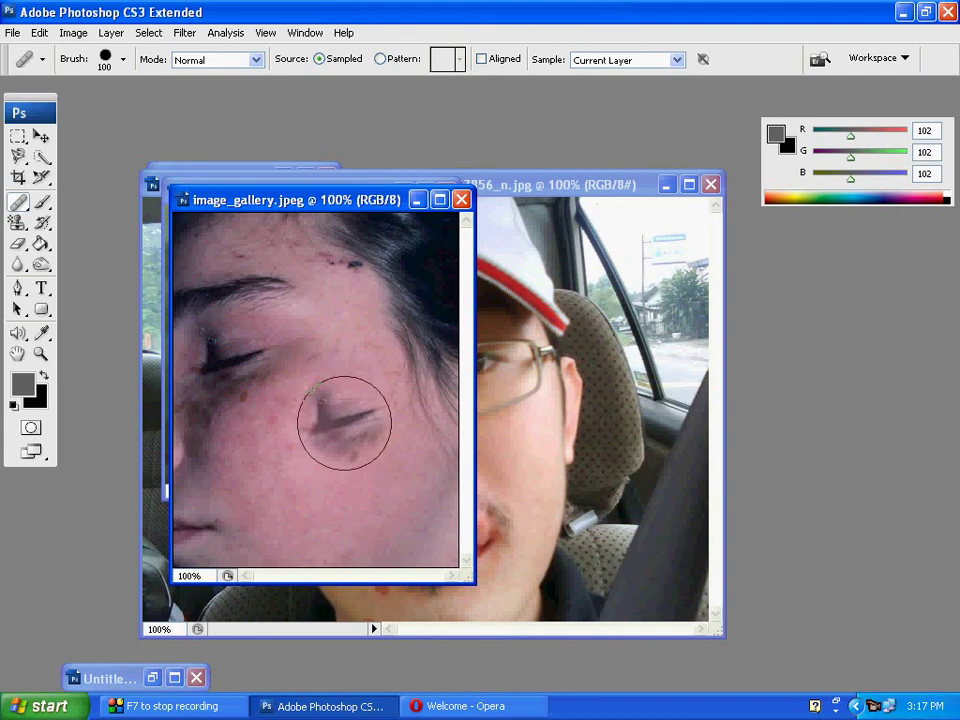
# Sample clean cheek skin and heal the bruised area below the eye with the Healing Brush at size 100.
pyautogui.keyDown('alt'); pyautogui.click(315, 449); pyautogui.keyUp('alt')
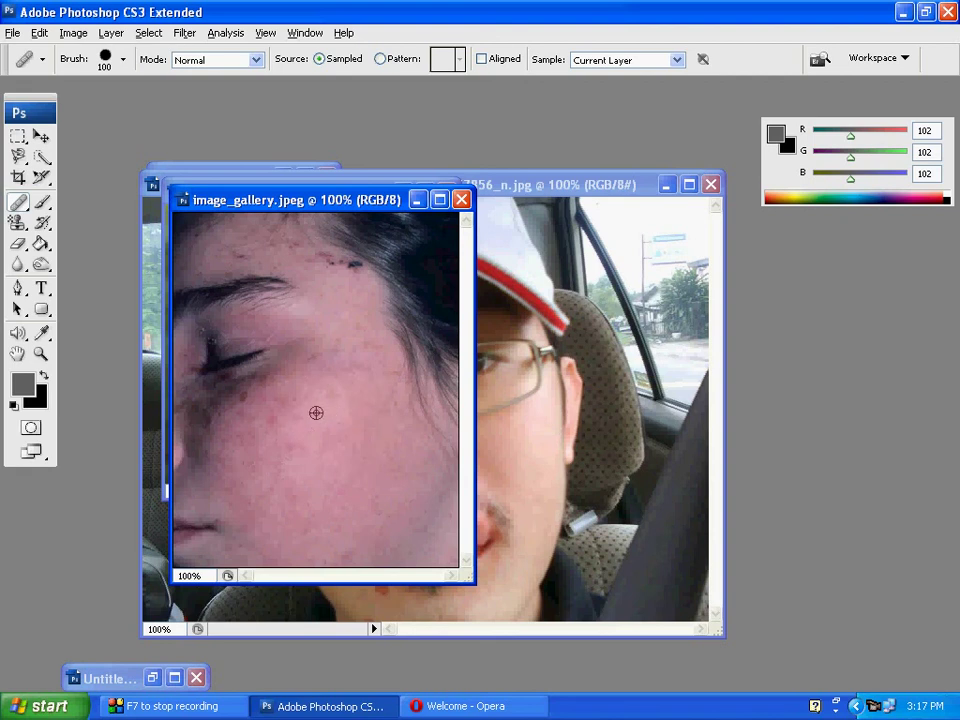
pyautogui.keyDown('alt'); pyautogui.click(320, 404); pyautogui.keyUp('alt')
pyautogui.click(246, 422)
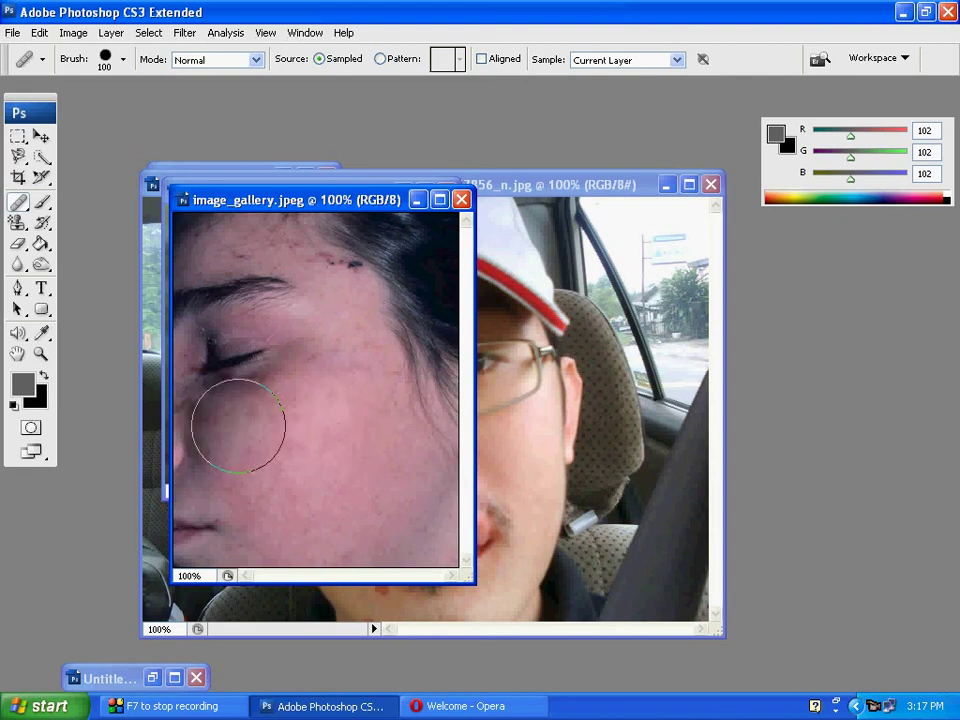
pyautogui.click(229, 422)
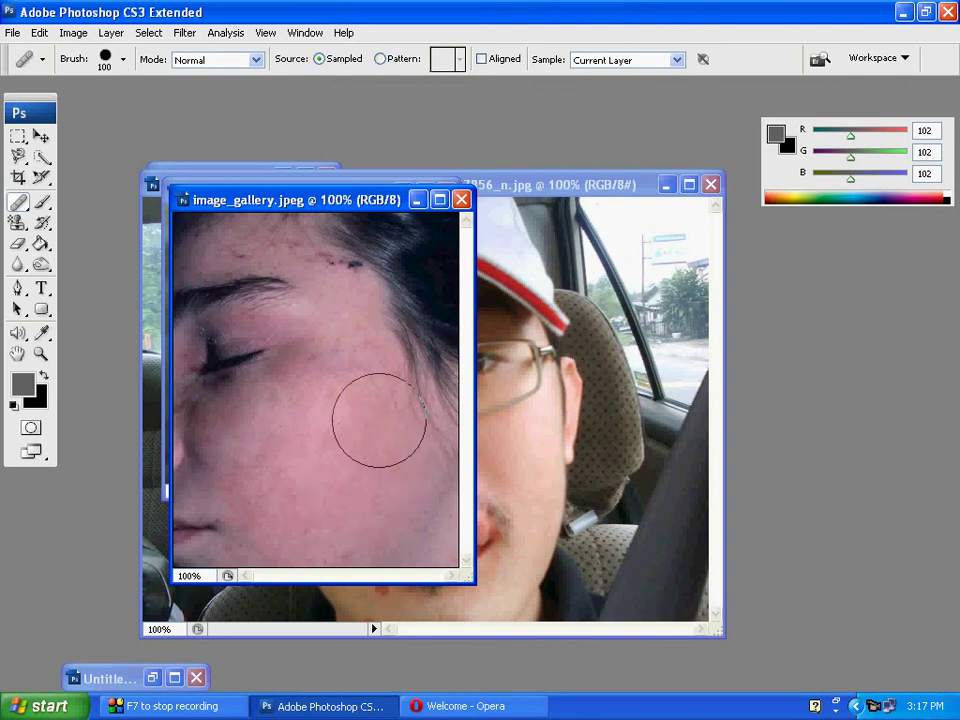
# Try to heal the forehead marks near the hairline at brush size 60, sampling skin from the temple.
pyautogui.press('[')
pyautogui.press('[')
pyautogui.press('[')
pyautogui.press('[')
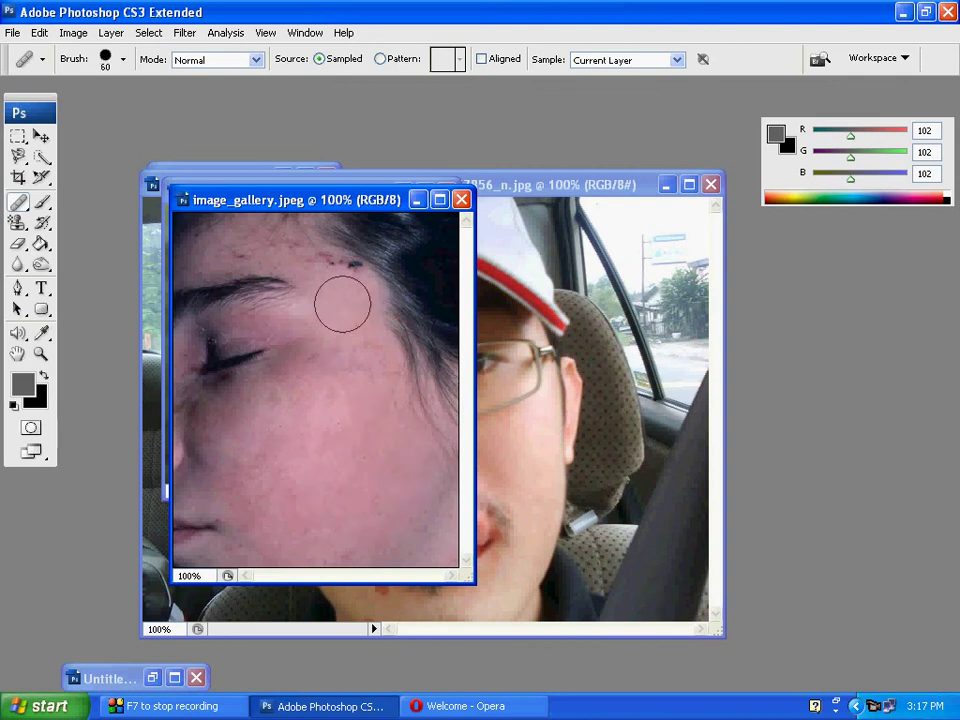
pyautogui.keyDown('alt'); pyautogui.click(339, 306); pyautogui.keyUp('alt')
pyautogui.moveTo(321, 268); pyautogui.dragTo(343, 289)
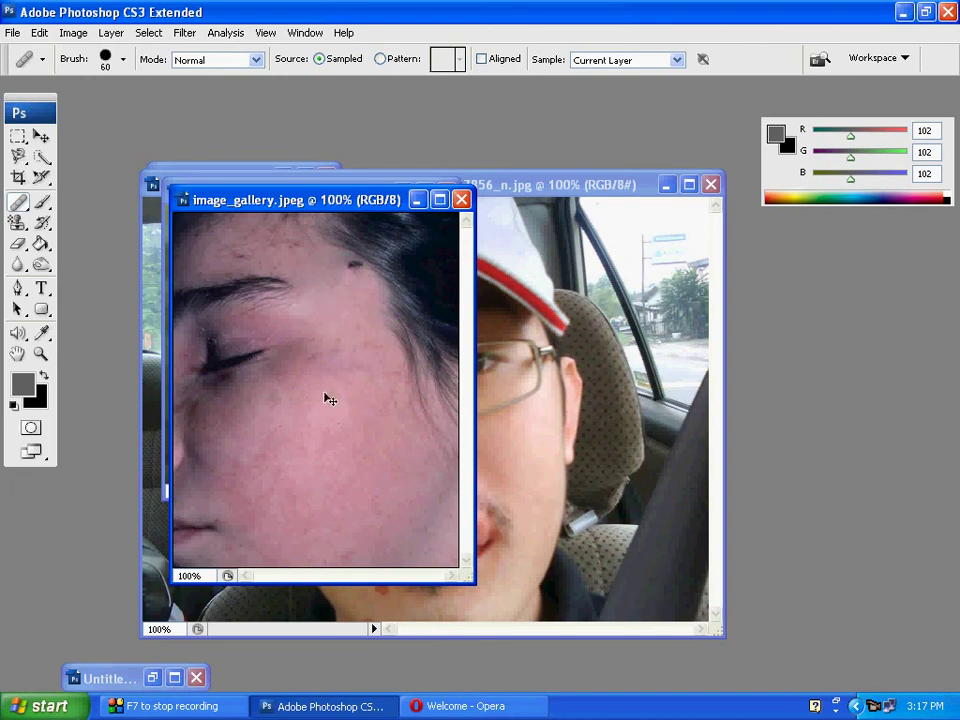
# Reduce the Healing Brush to 35, sample clean temple skin and remove the dark marks near the hairline.
pyautogui.press('[')
pyautogui.press('[')
pyautogui.press('[')
pyautogui.press('[')
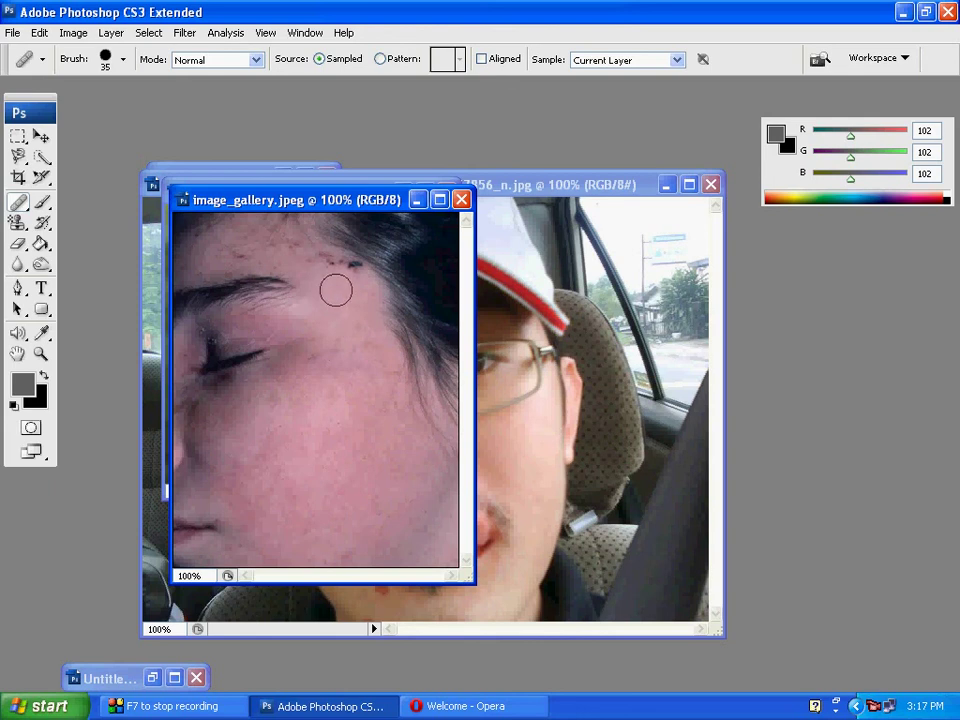
pyautogui.press('alt')
pyautogui.click(339, 313)
pyautogui.click(316, 267)
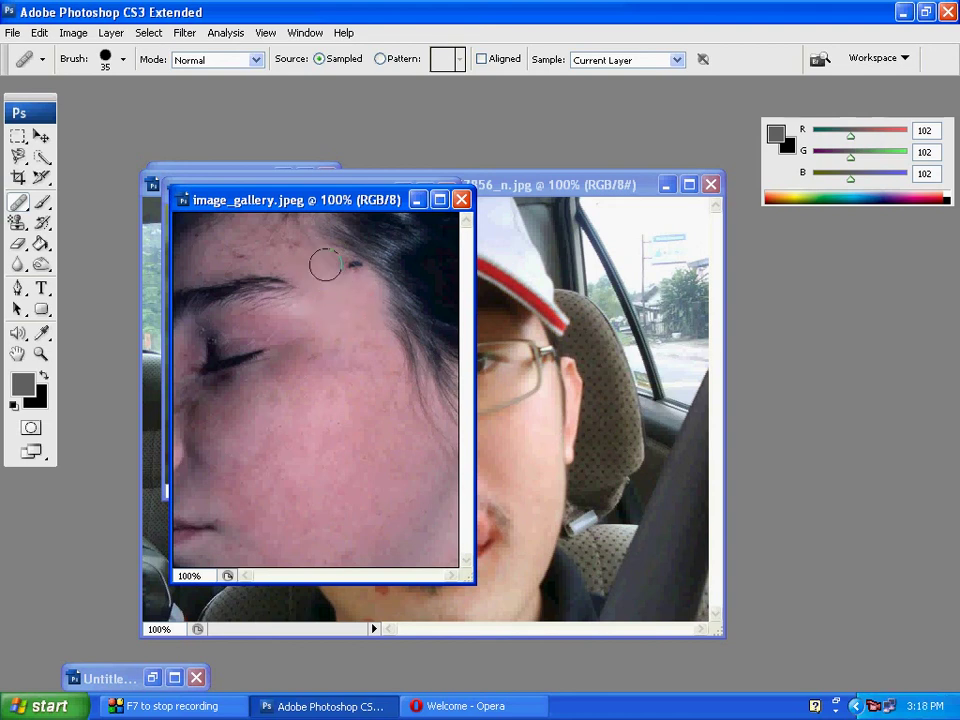
pyautogui.click(336, 259)
pyautogui.click(343, 266)
pyautogui.click(346, 279)
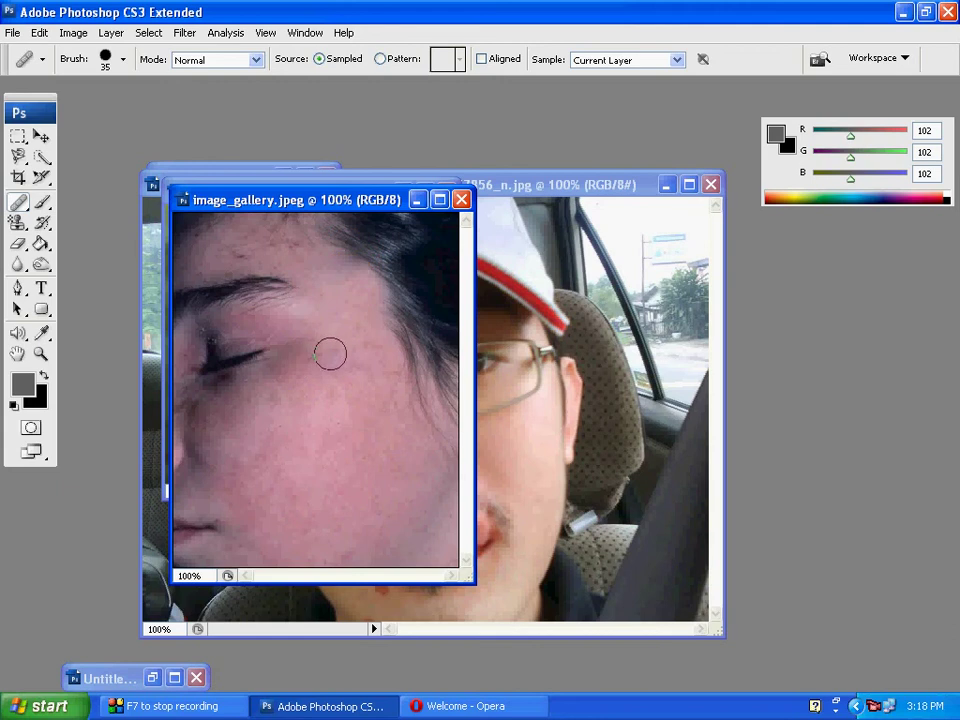
# Switch to the 10235 portrait and heal the red cut on the upper lip with the Healing Brush at size 50.
pyautogui.click(500, 198)
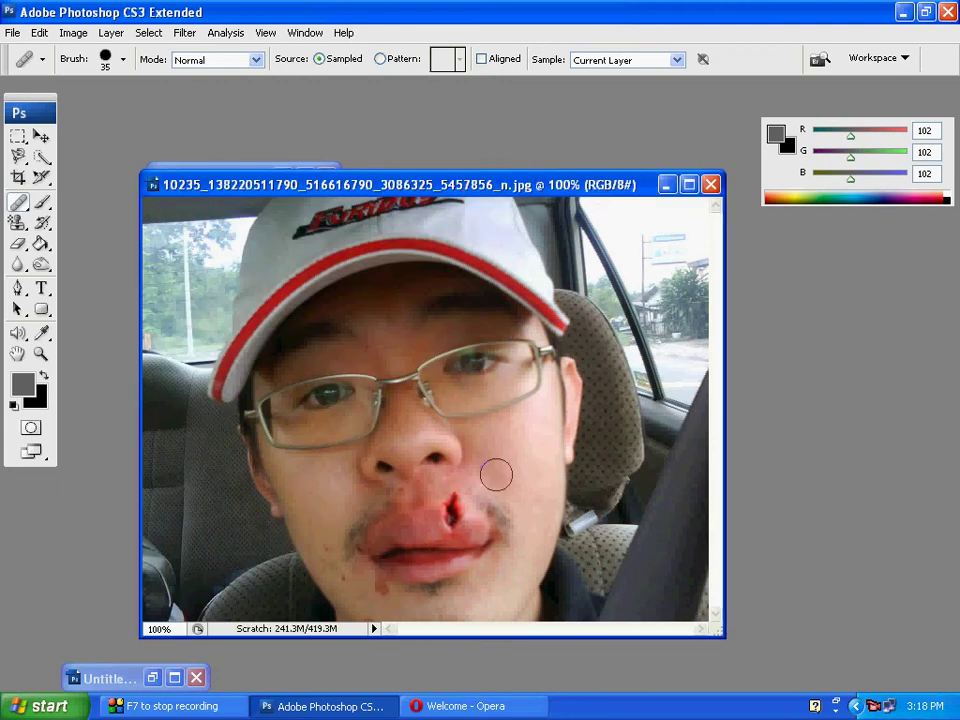
pyautogui.click(460, 515)
pyautogui.press(']')
pyautogui.click(455, 506)
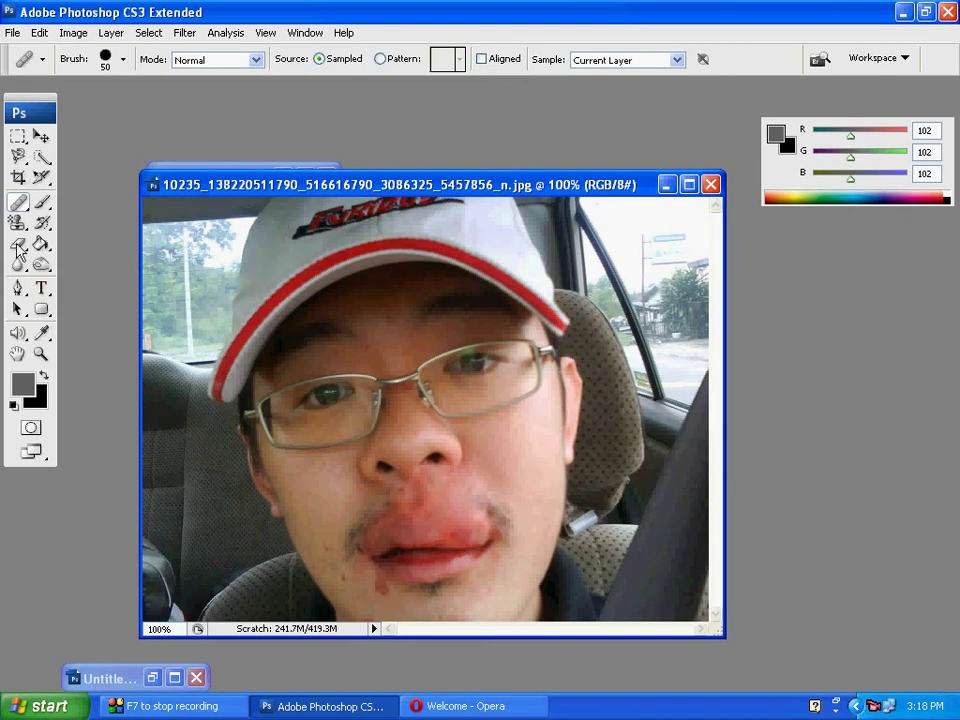
pyautogui.click(22, 205)
pyautogui.click(88, 220)
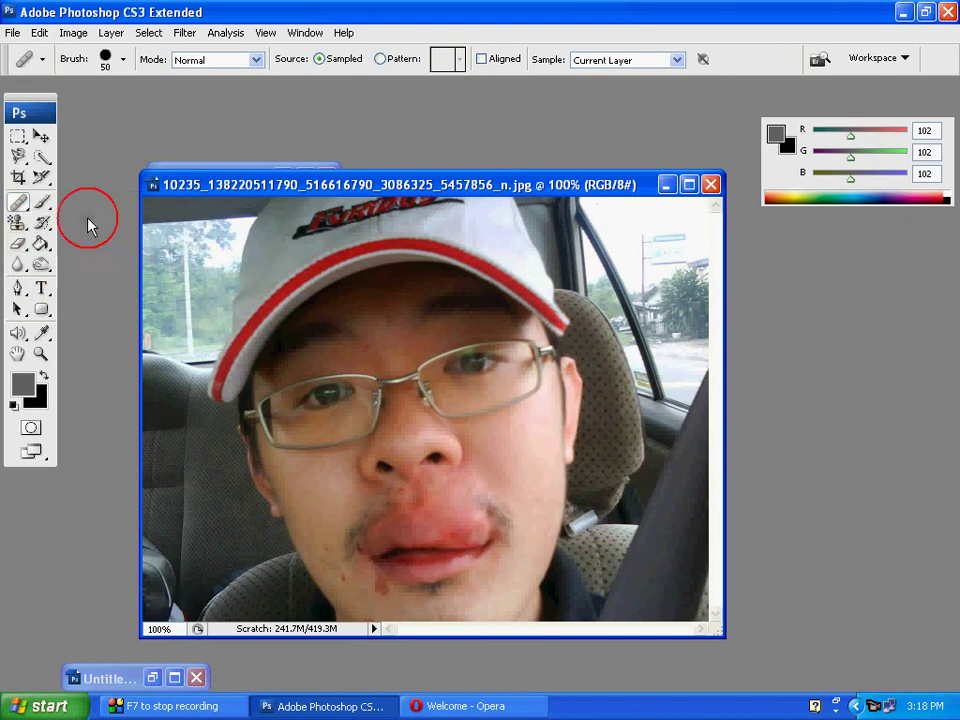
pyautogui.click(21, 206)
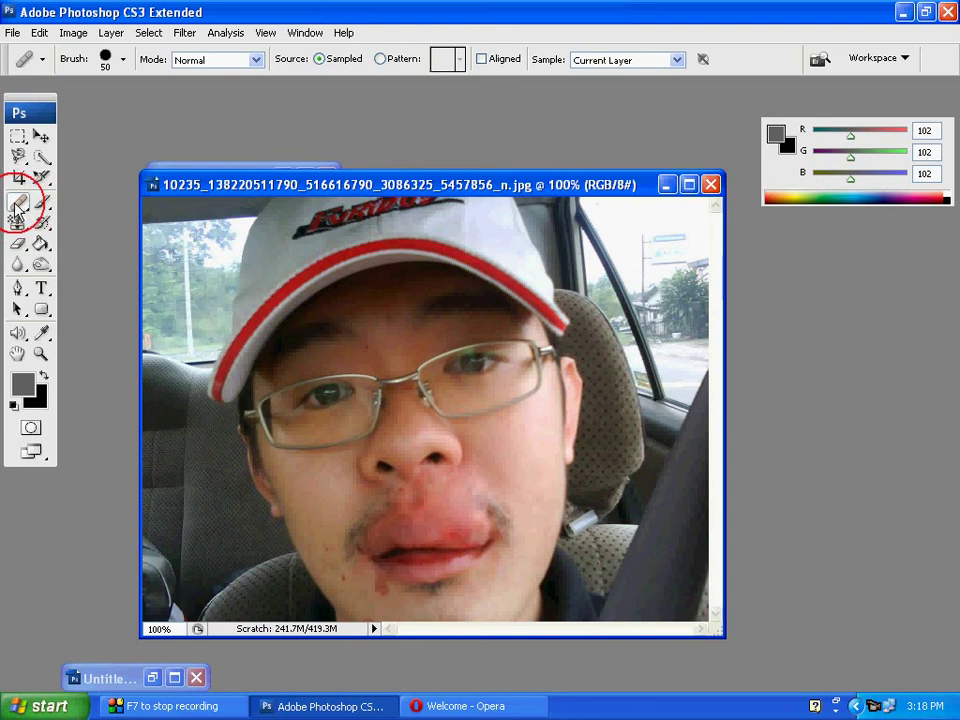
pyautogui.click(70, 219)
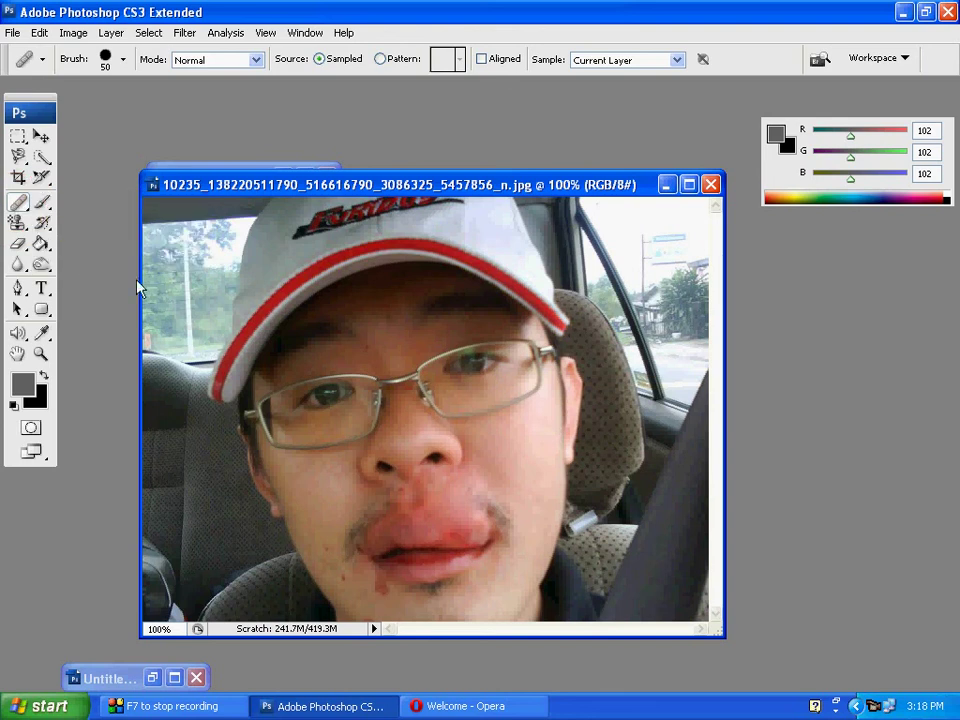
# Minimize the 10235 portrait and image_gallery.jpeg, and show the C_71_article photo maximized at 200% zoom.
pyautogui.click(666, 185)
pyautogui.click(417, 199)
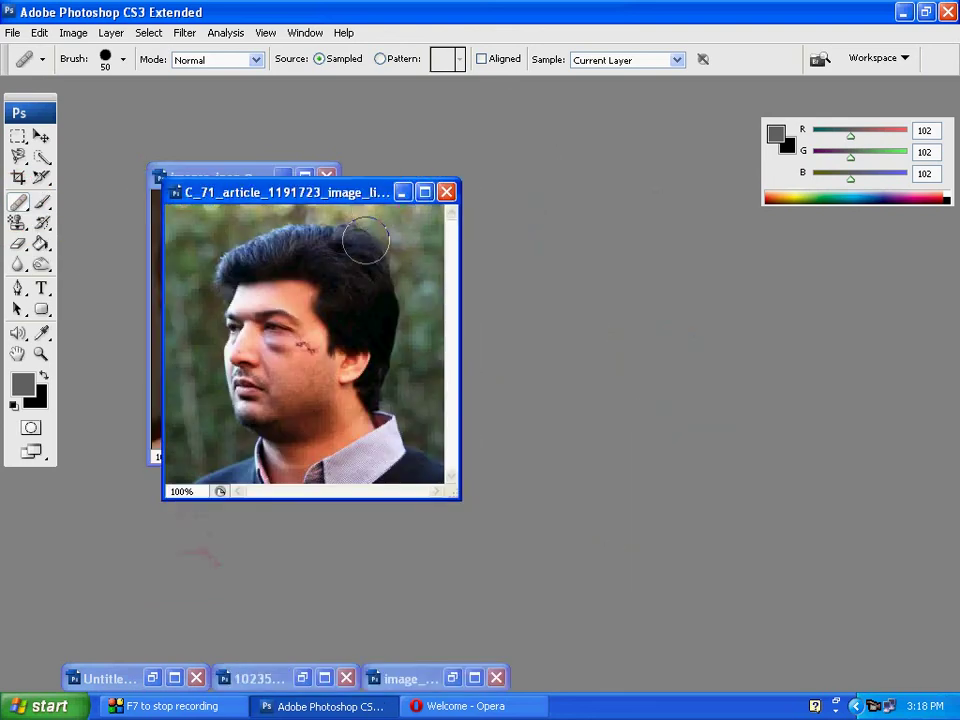
pyautogui.click(424, 193)
pyautogui.hotkey('ctrl', '+')
pyautogui.hotkey('ctrl', '+')
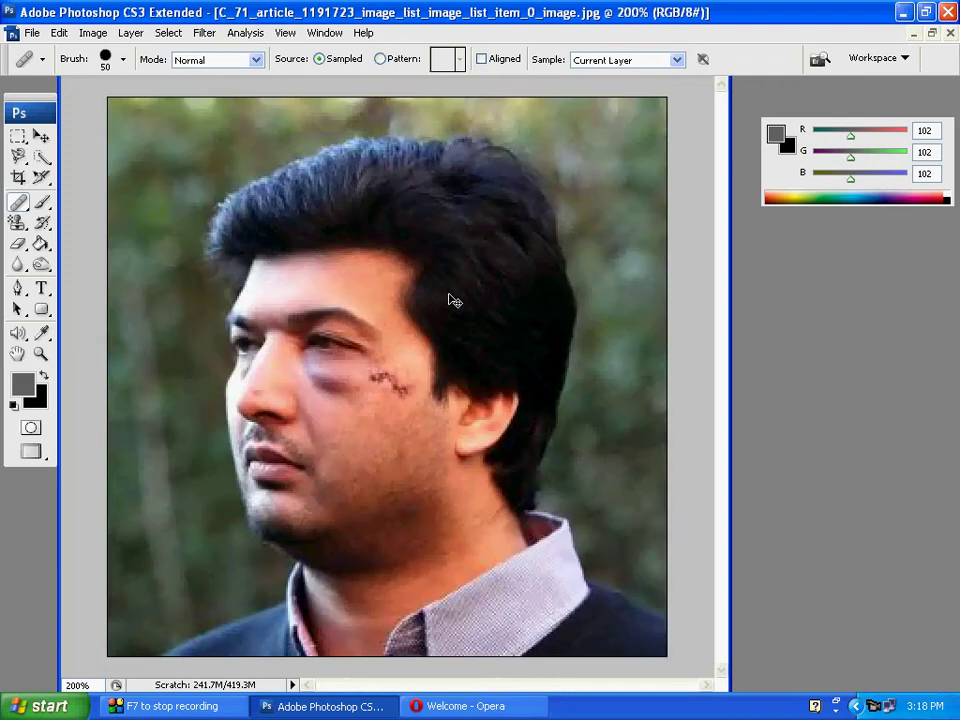
pyautogui.hotkey('ctrl', '-')
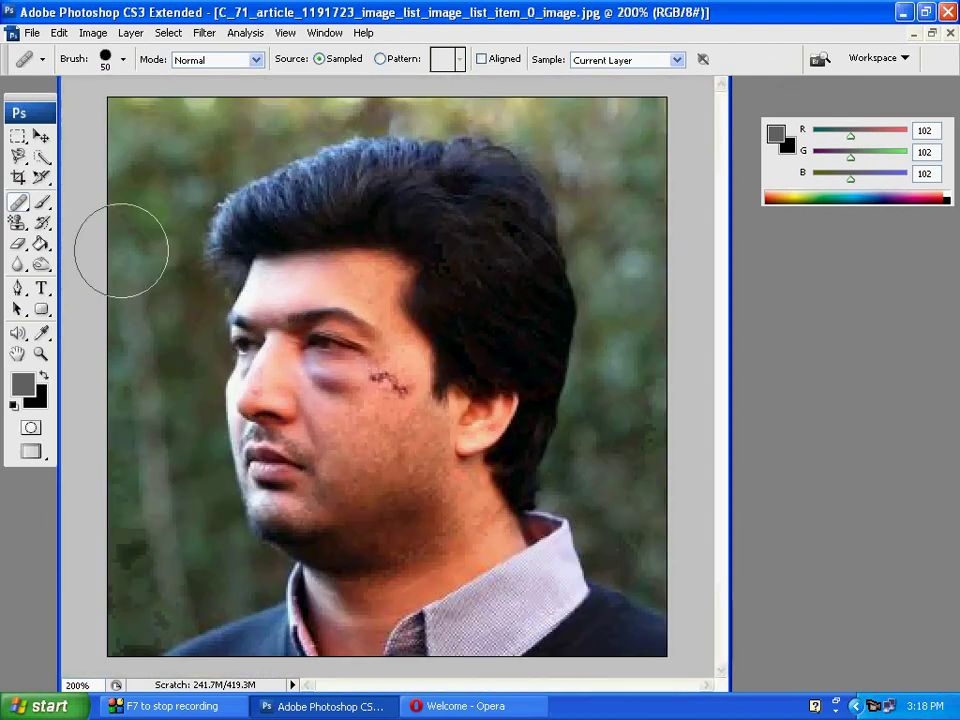
# Outline the stitched scar beside the man's eye in the C_71_article photo with the Patch Tool set to Source.
pyautogui.moveTo(18, 201); pyautogui.dragTo(52, 214)
pyautogui.moveTo(103, 250); pyautogui.dragTo(100, 238)
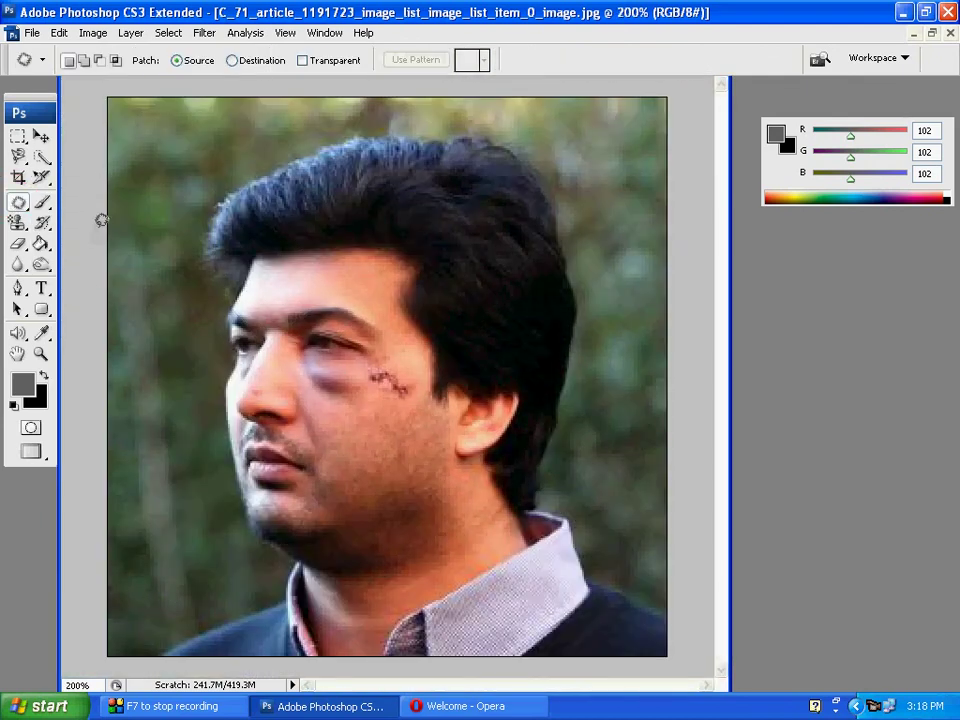
pyautogui.moveTo(19, 203); pyautogui.dragTo(75, 240)
pyautogui.moveTo(373, 401)
pyautogui.mouseDown()
pyautogui.moveTo(412, 409)
pyautogui.moveTo(428, 392)
pyautogui.moveTo(392, 354)
pyautogui.moveTo(373, 358)
pyautogui.moveTo(376, 399)
pyautogui.mouseUp()
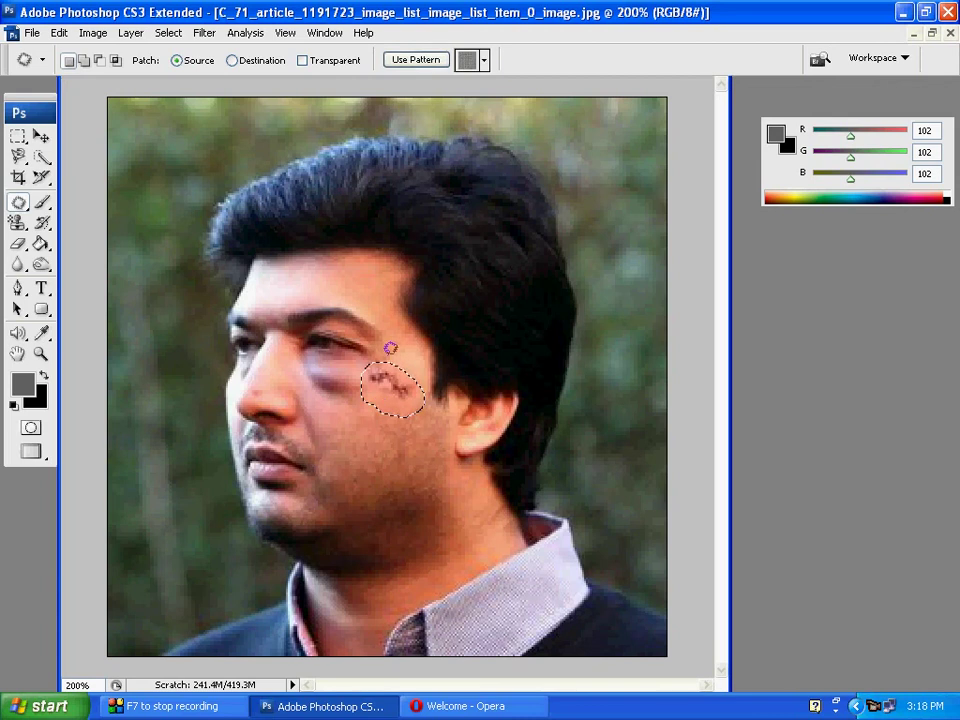